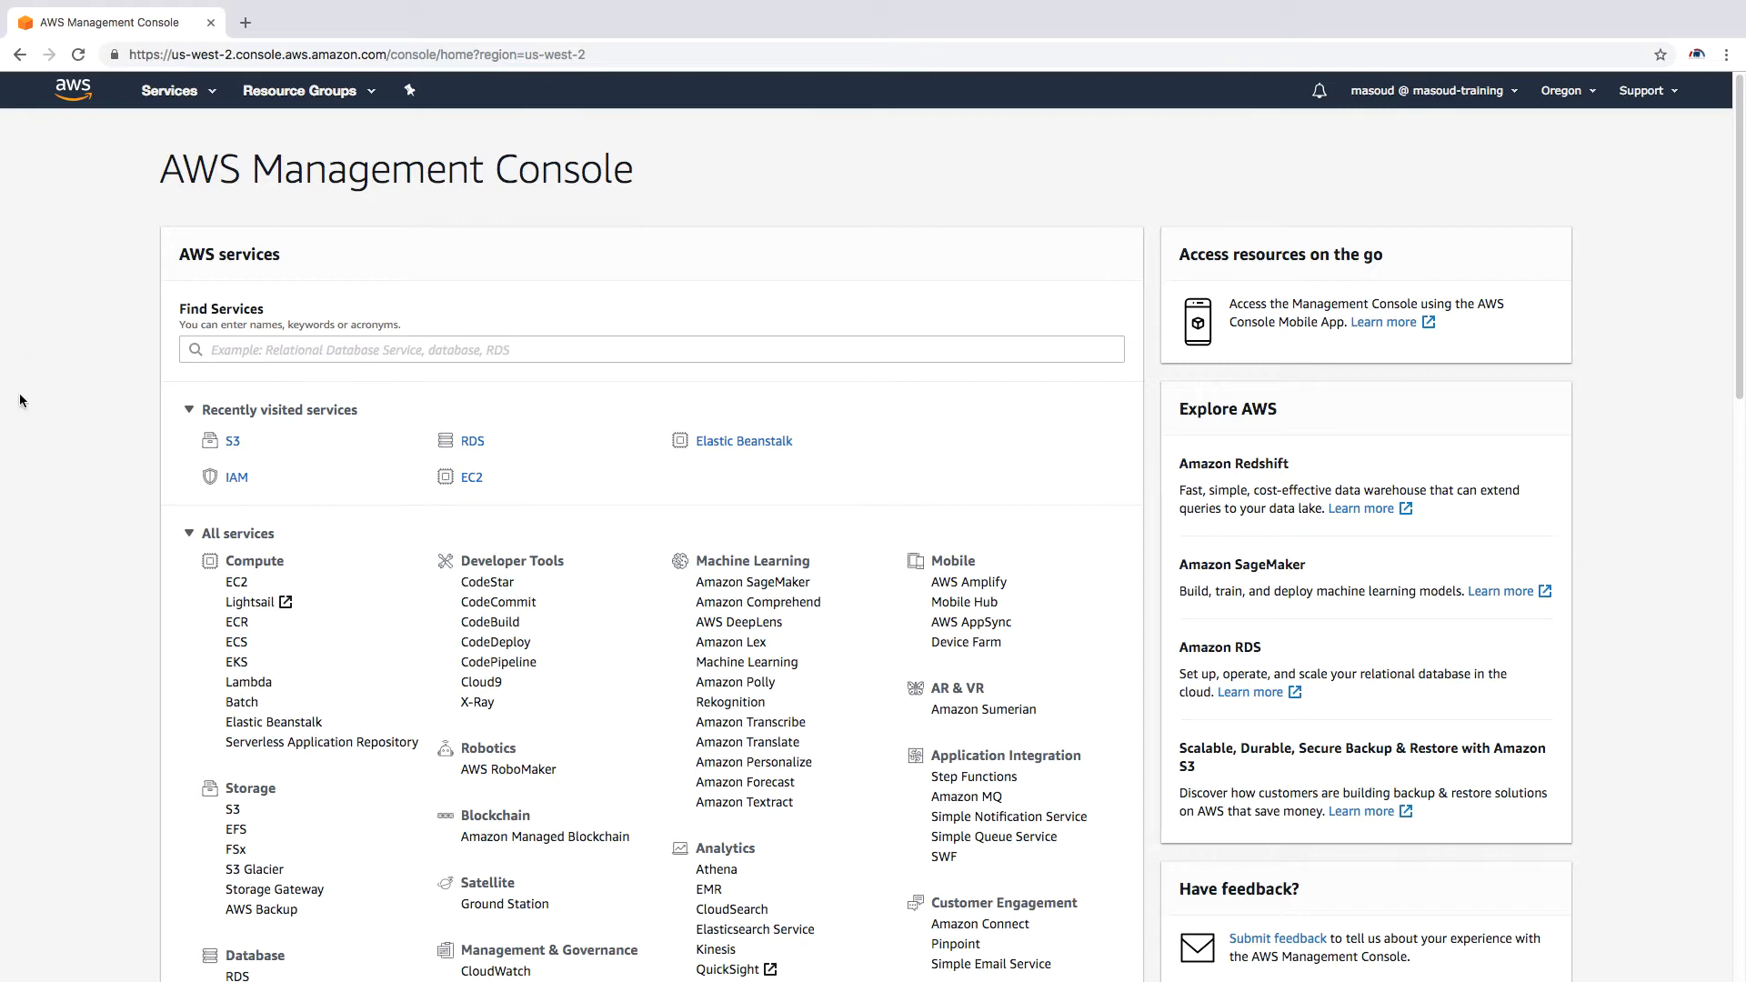
Open the S3 storage service from the list of all AWS services
{"action": "scroll", "coordinate": [33, 480], "scroll_direction": "down", "scroll_amount": 2}
{"action": "scroll", "coordinate": [100, 654], "scroll_direction": "down", "scroll_amount": 1}
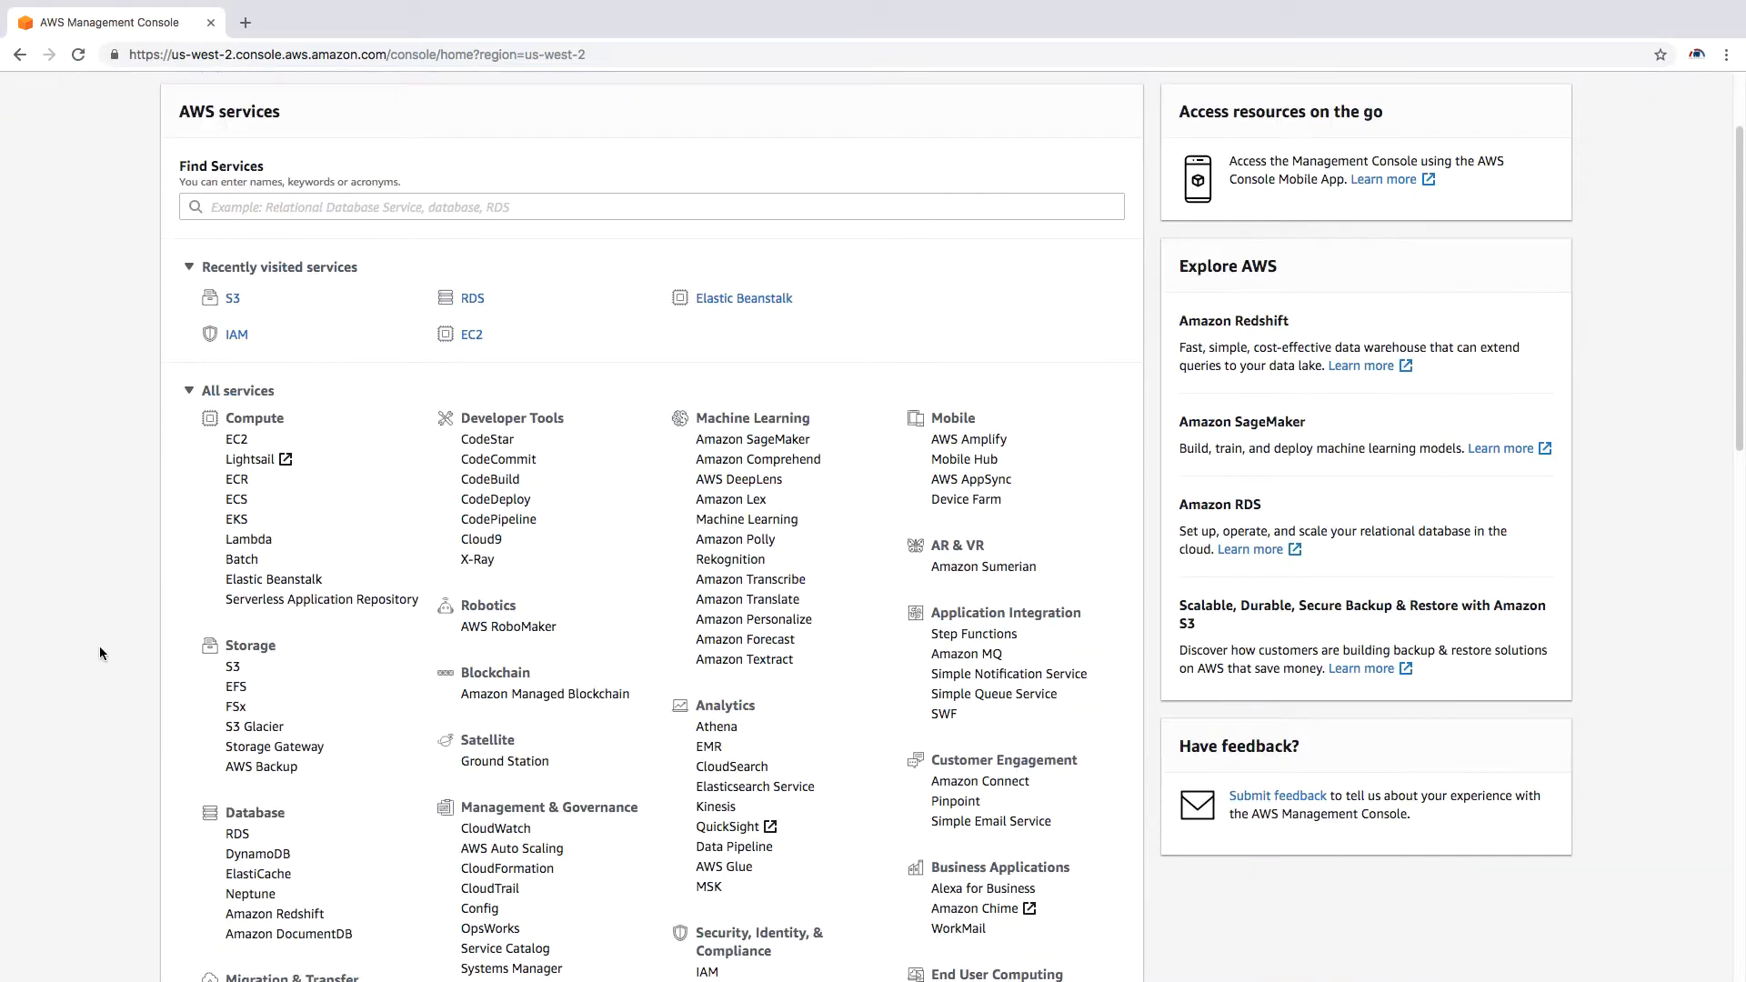
{"action": "left_click", "coordinate": [235, 670]}
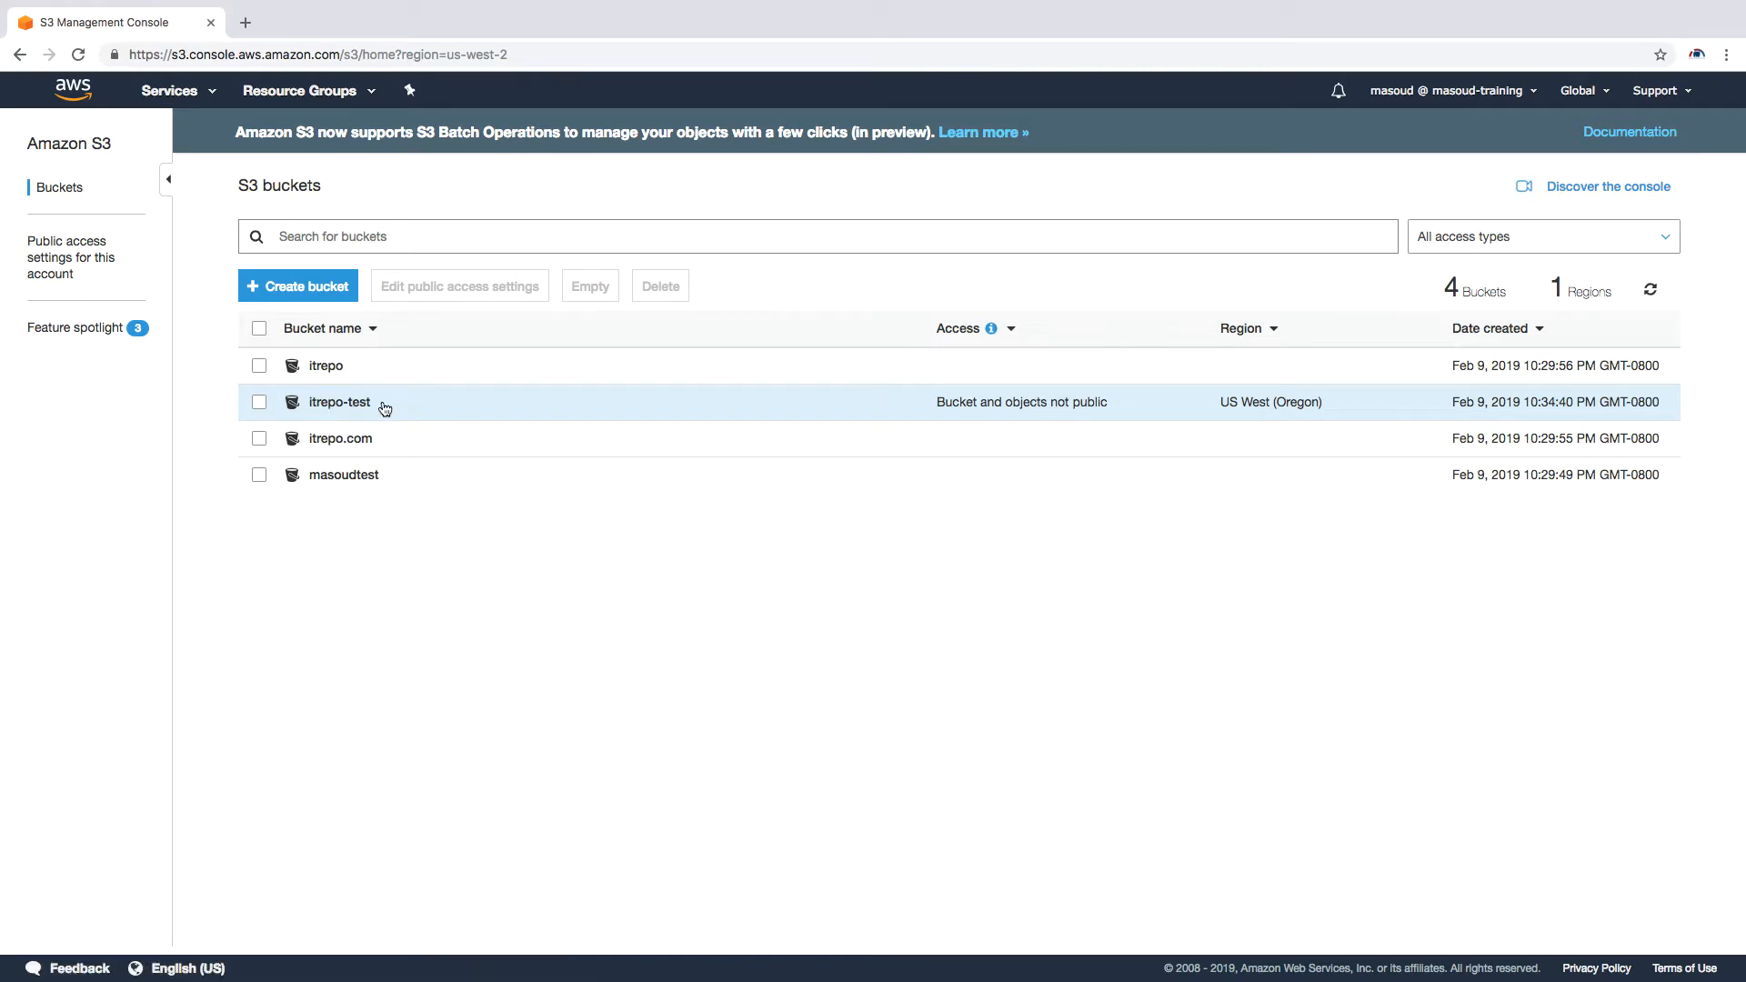
View the itrepo-test bucket's summary and its properties, and return to the bucket list
{"action": "left_click", "coordinate": [423, 409]}
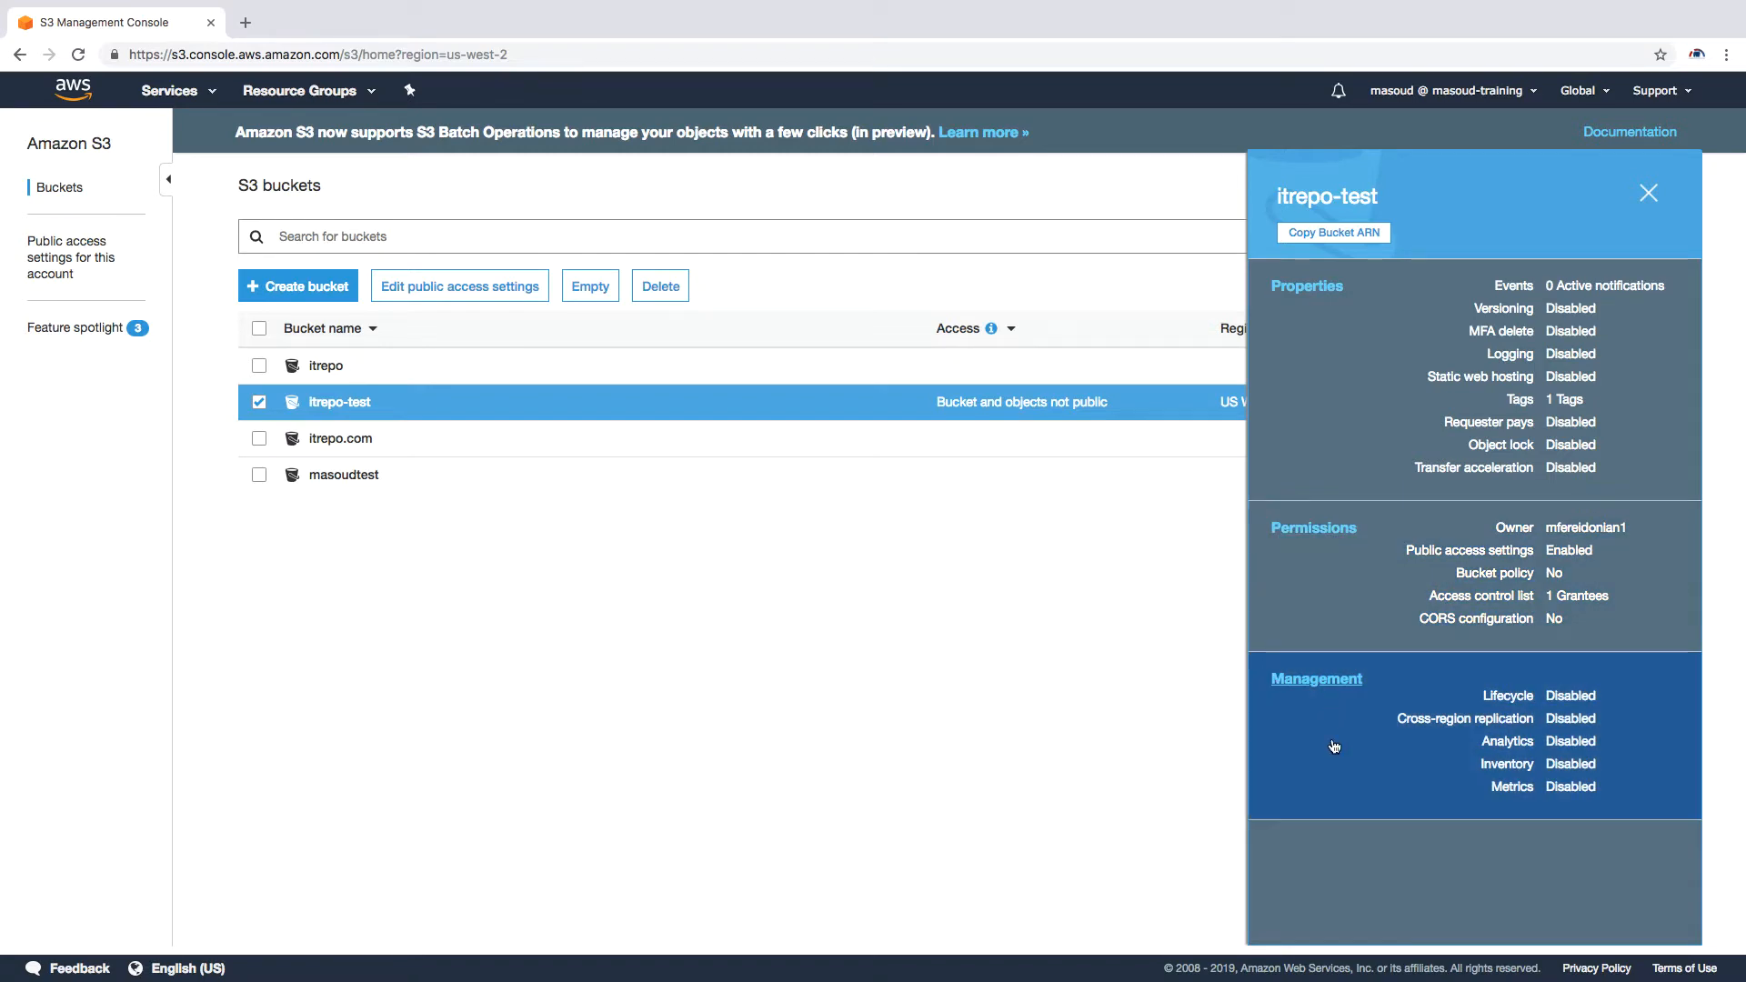
{"action": "left_click", "coordinate": [1311, 300]}
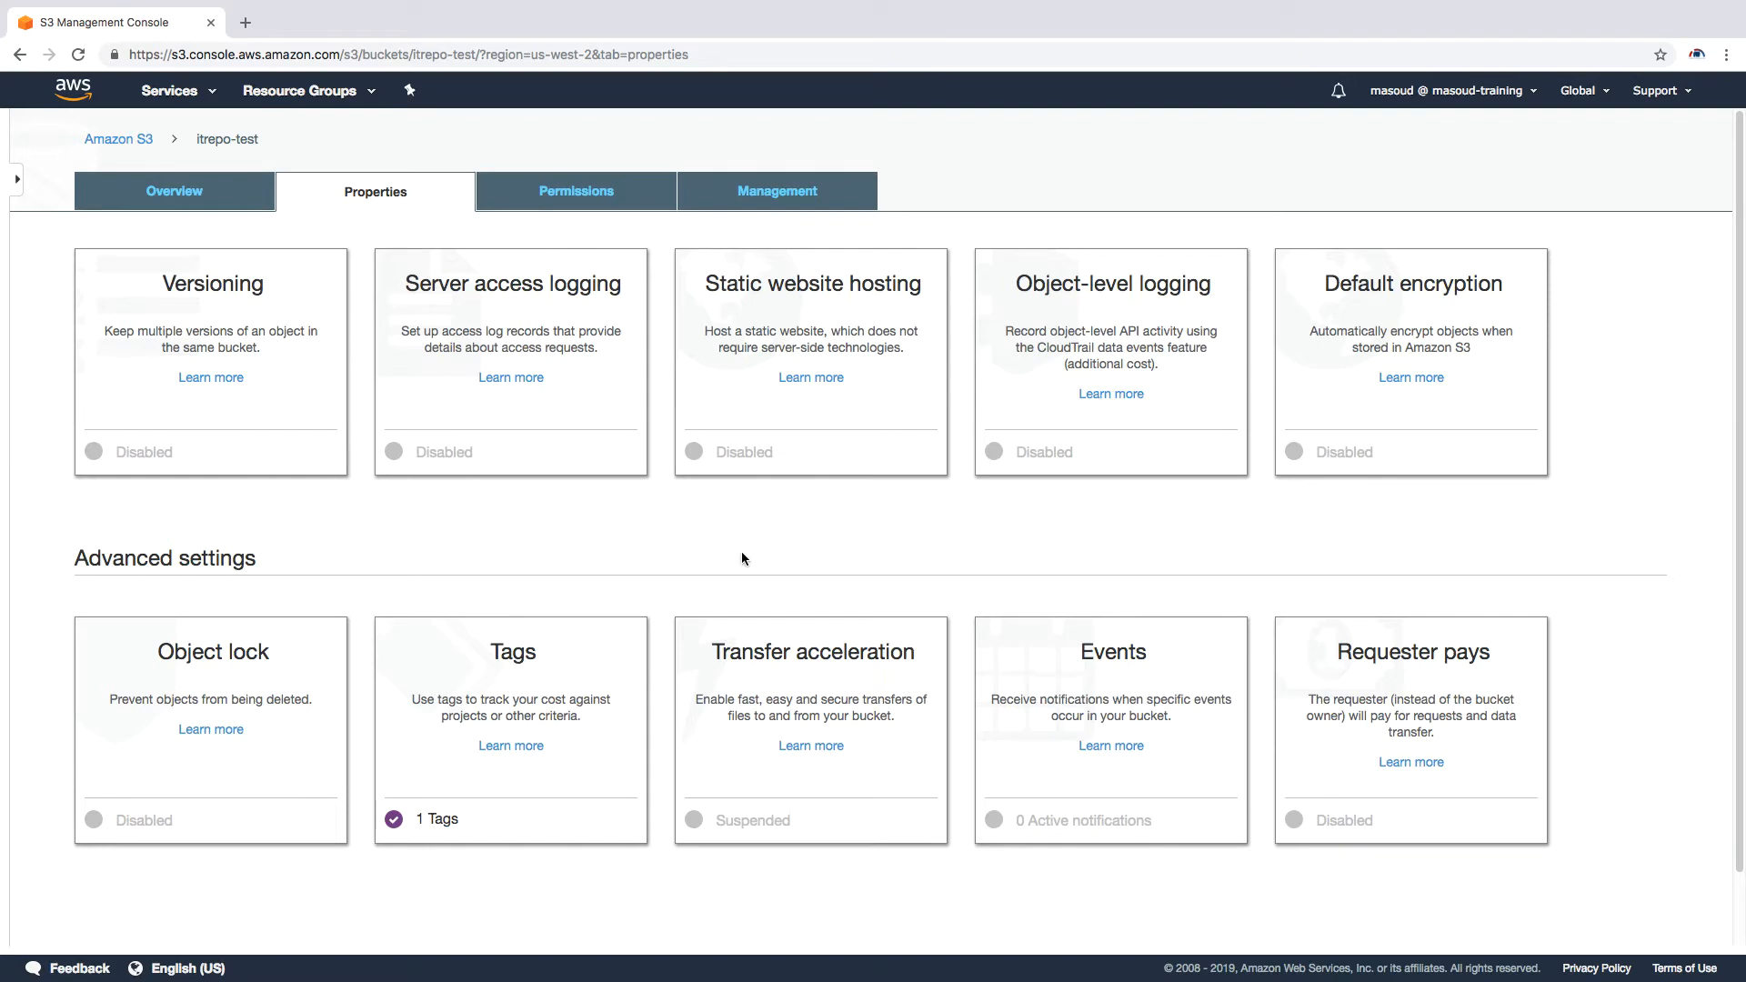
{"action": "left_click", "coordinate": [133, 142]}
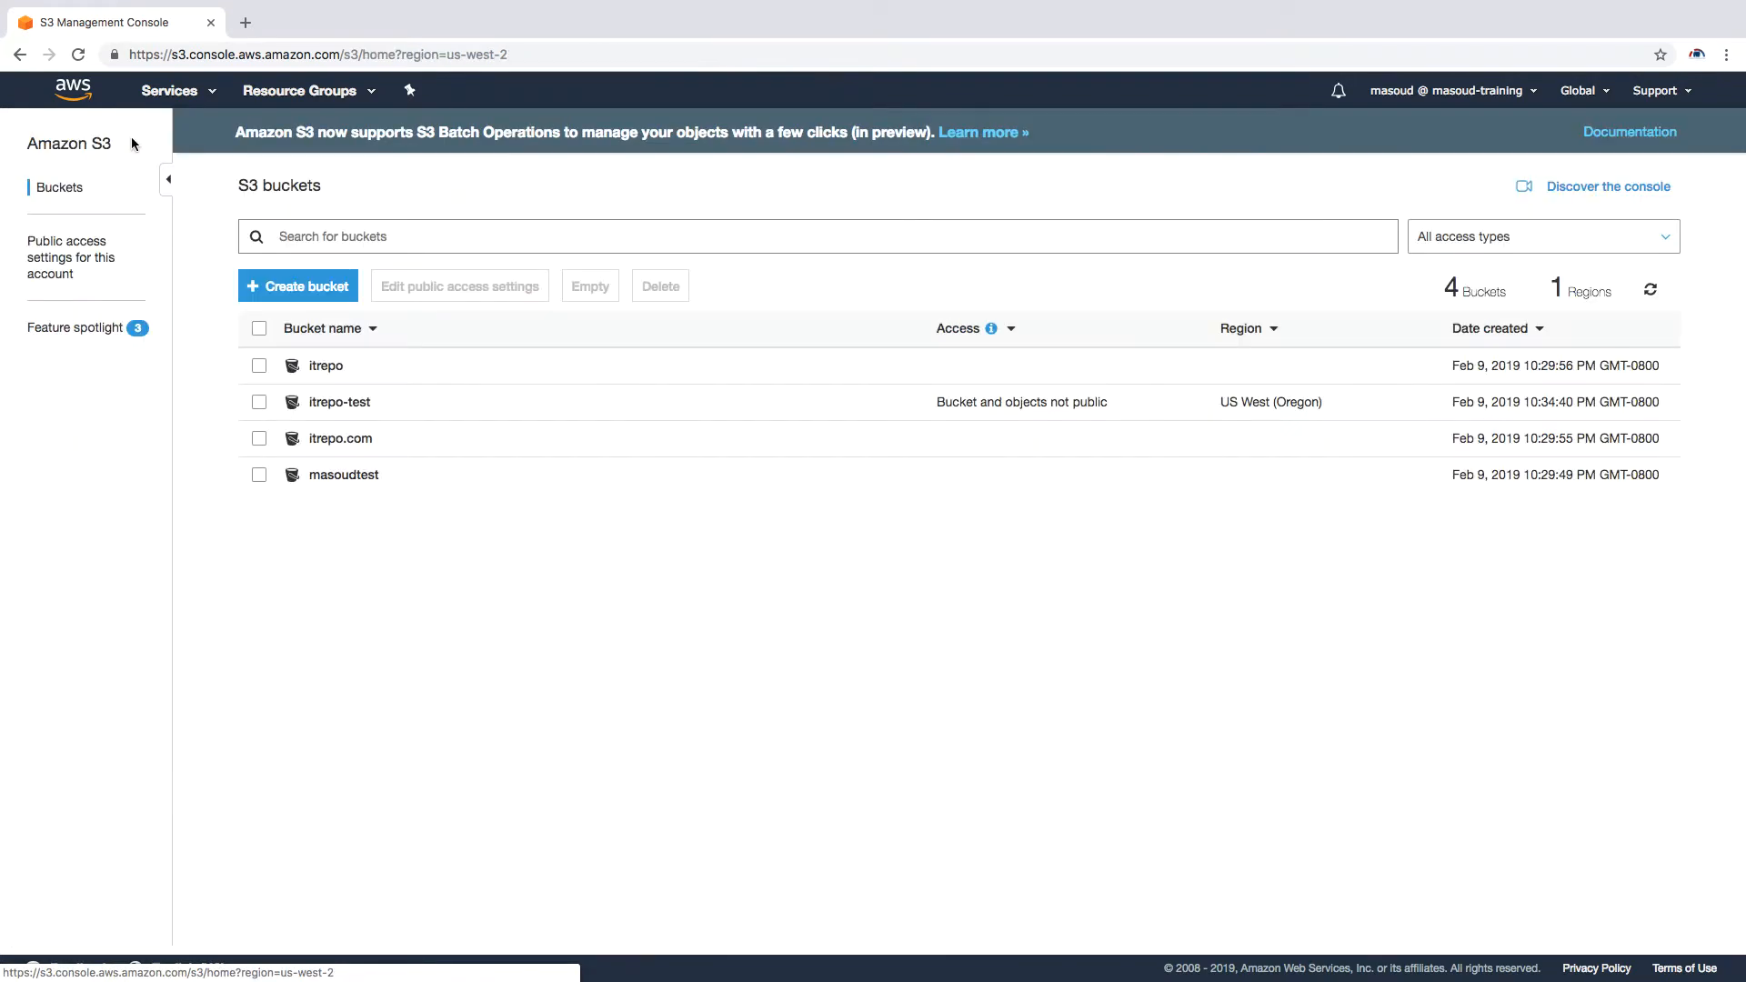
Add a tag with key Env and value Dev to the itrepo-test bucket and save it
{"action": "left_click", "coordinate": [336, 406]}
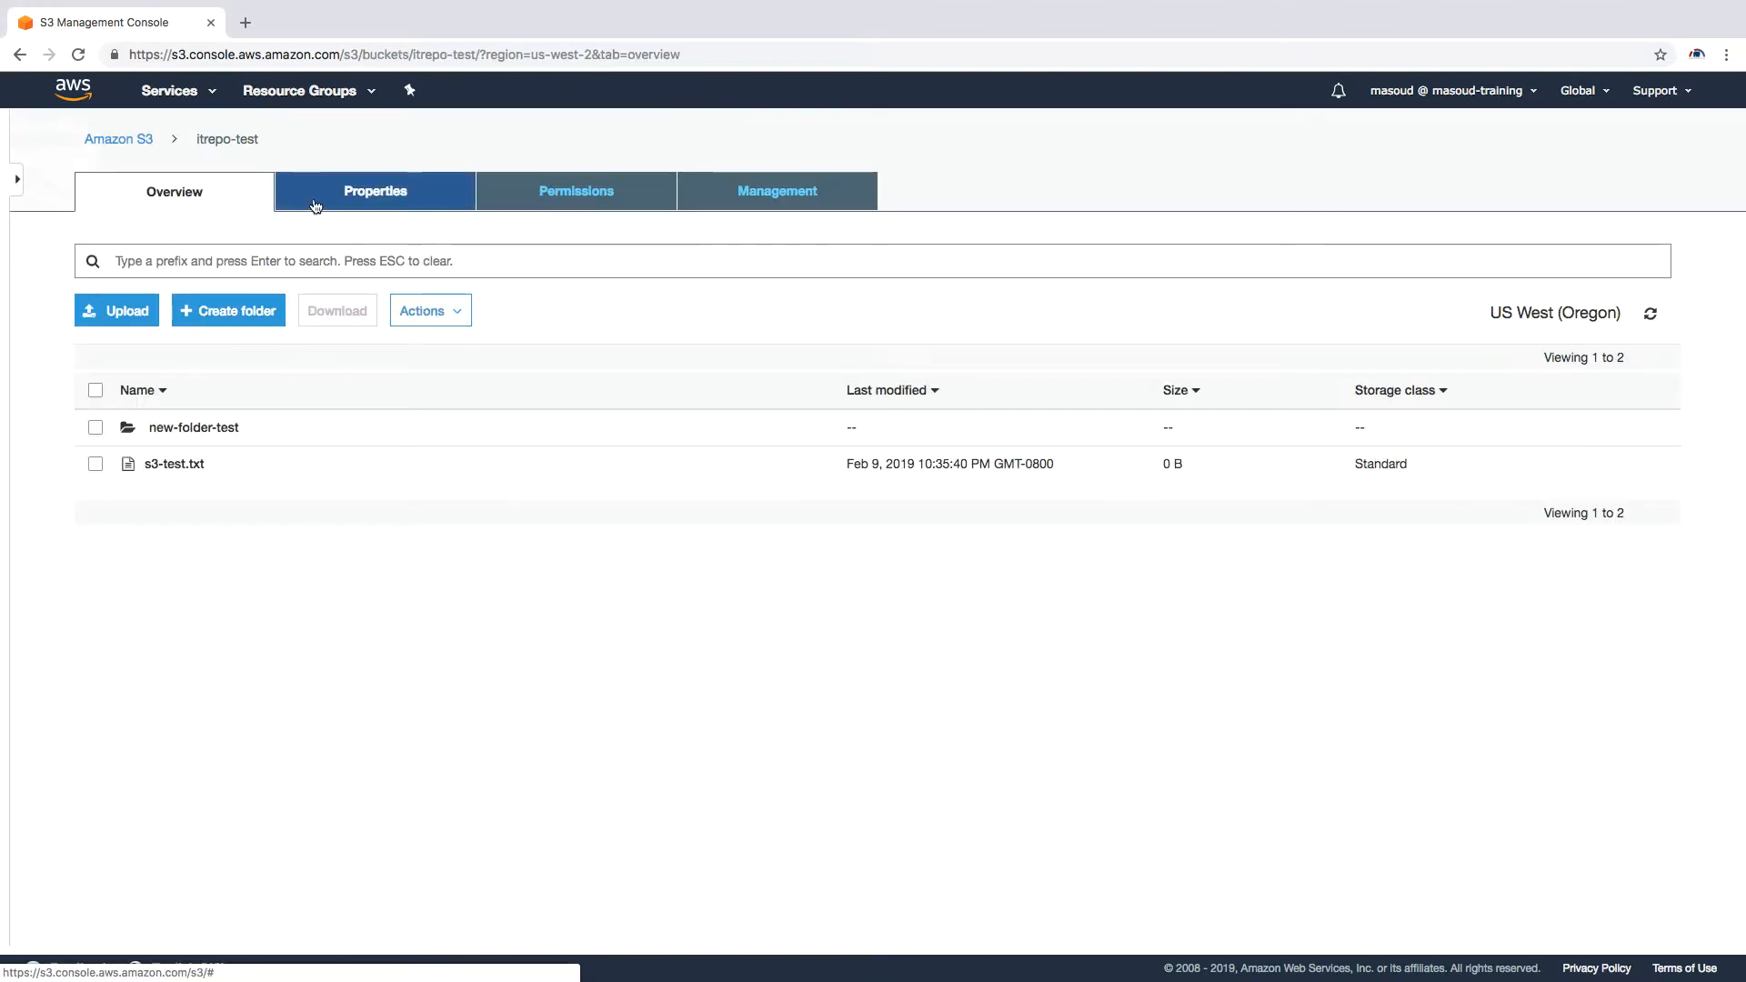
{"action": "left_click", "coordinate": [389, 192]}
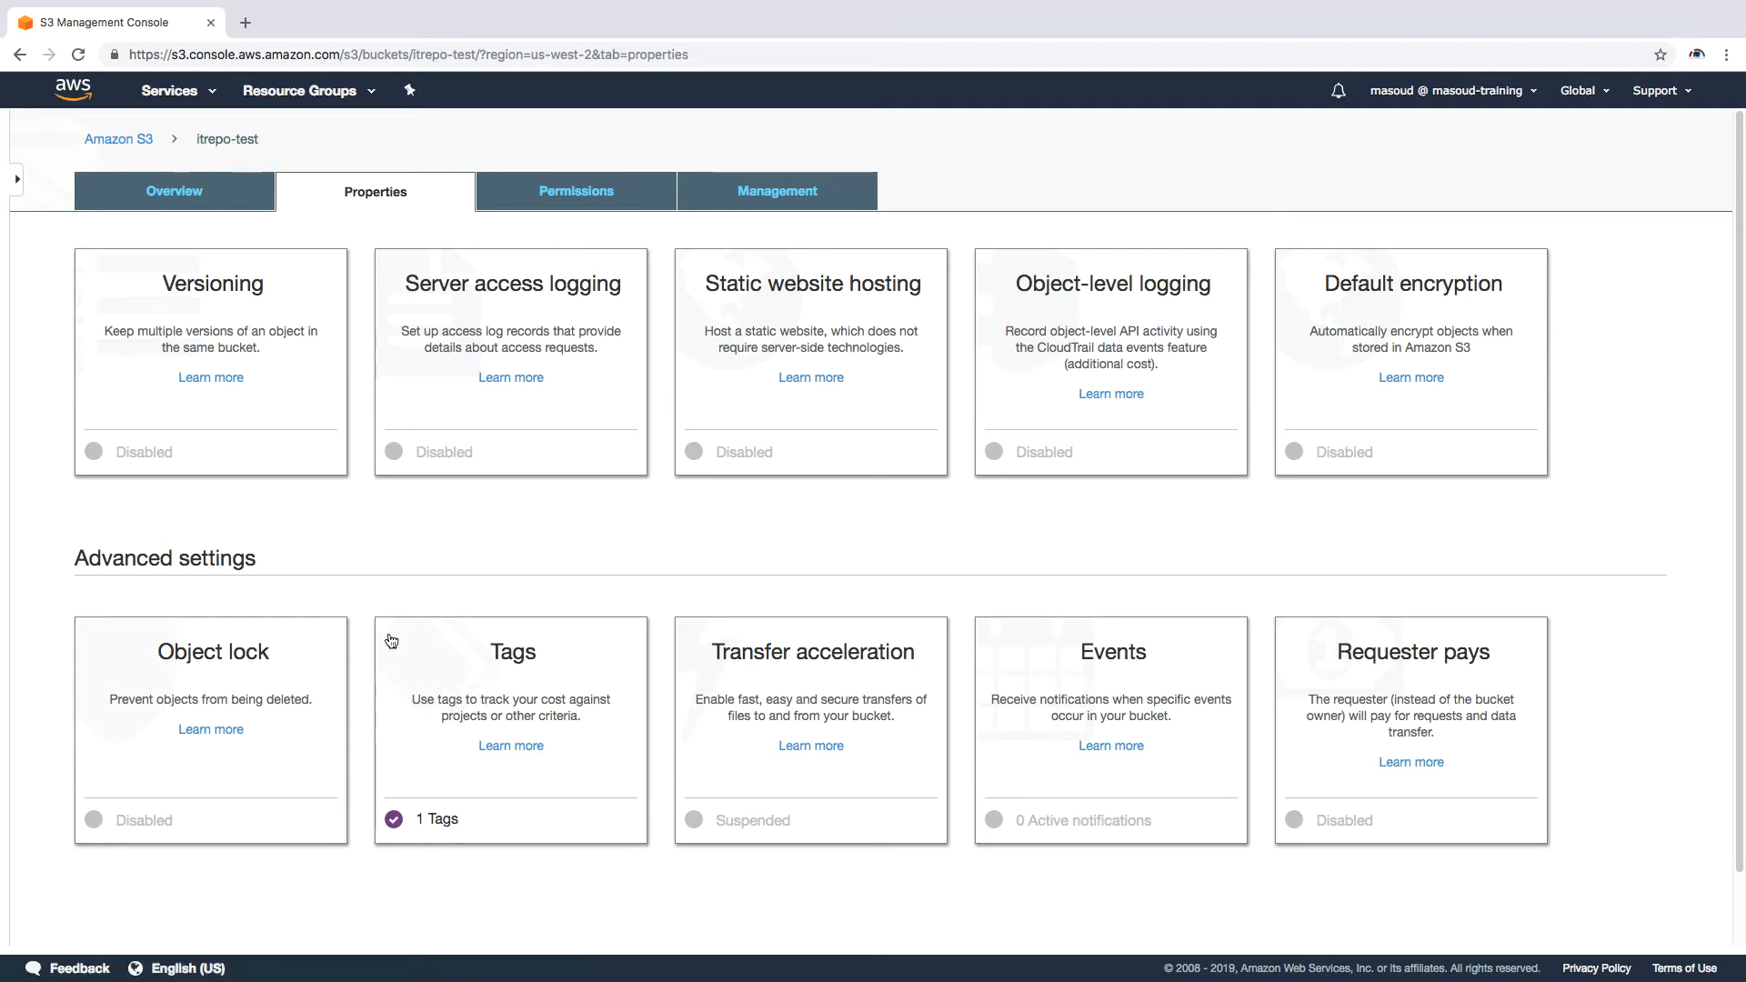
{"action": "left_click", "coordinate": [523, 671]}
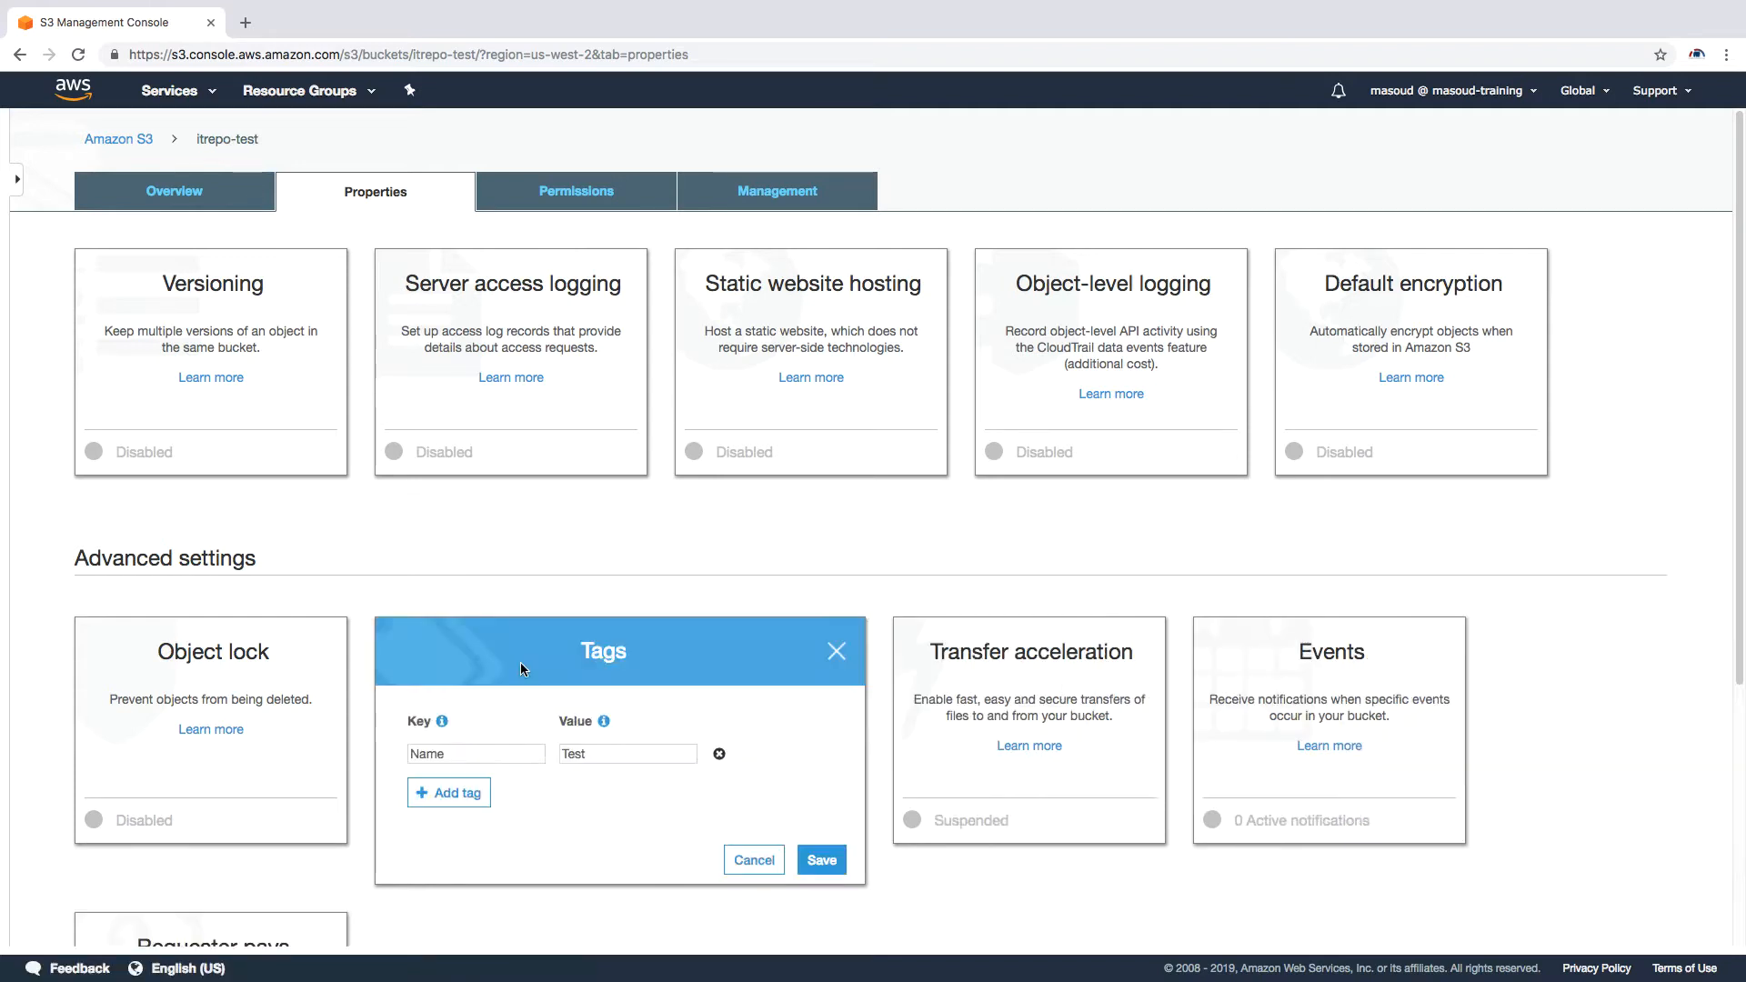
{"action": "left_click", "coordinate": [474, 801]}
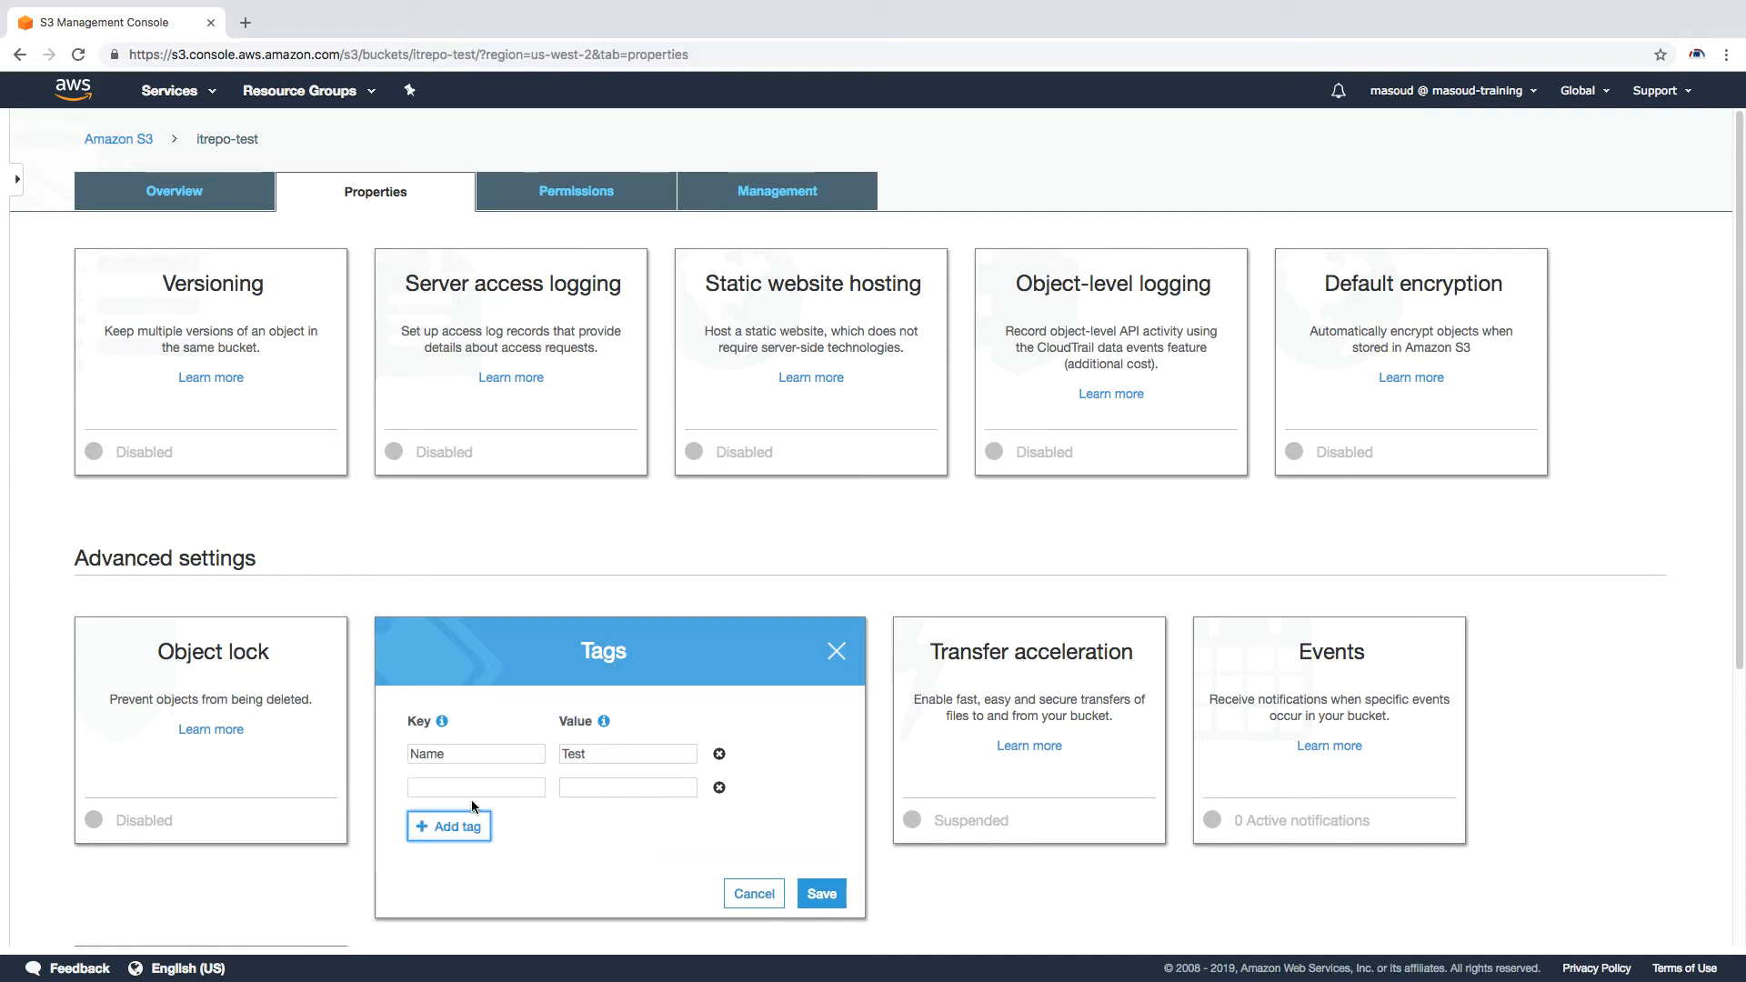
{"action": "type", "text": "Env"}
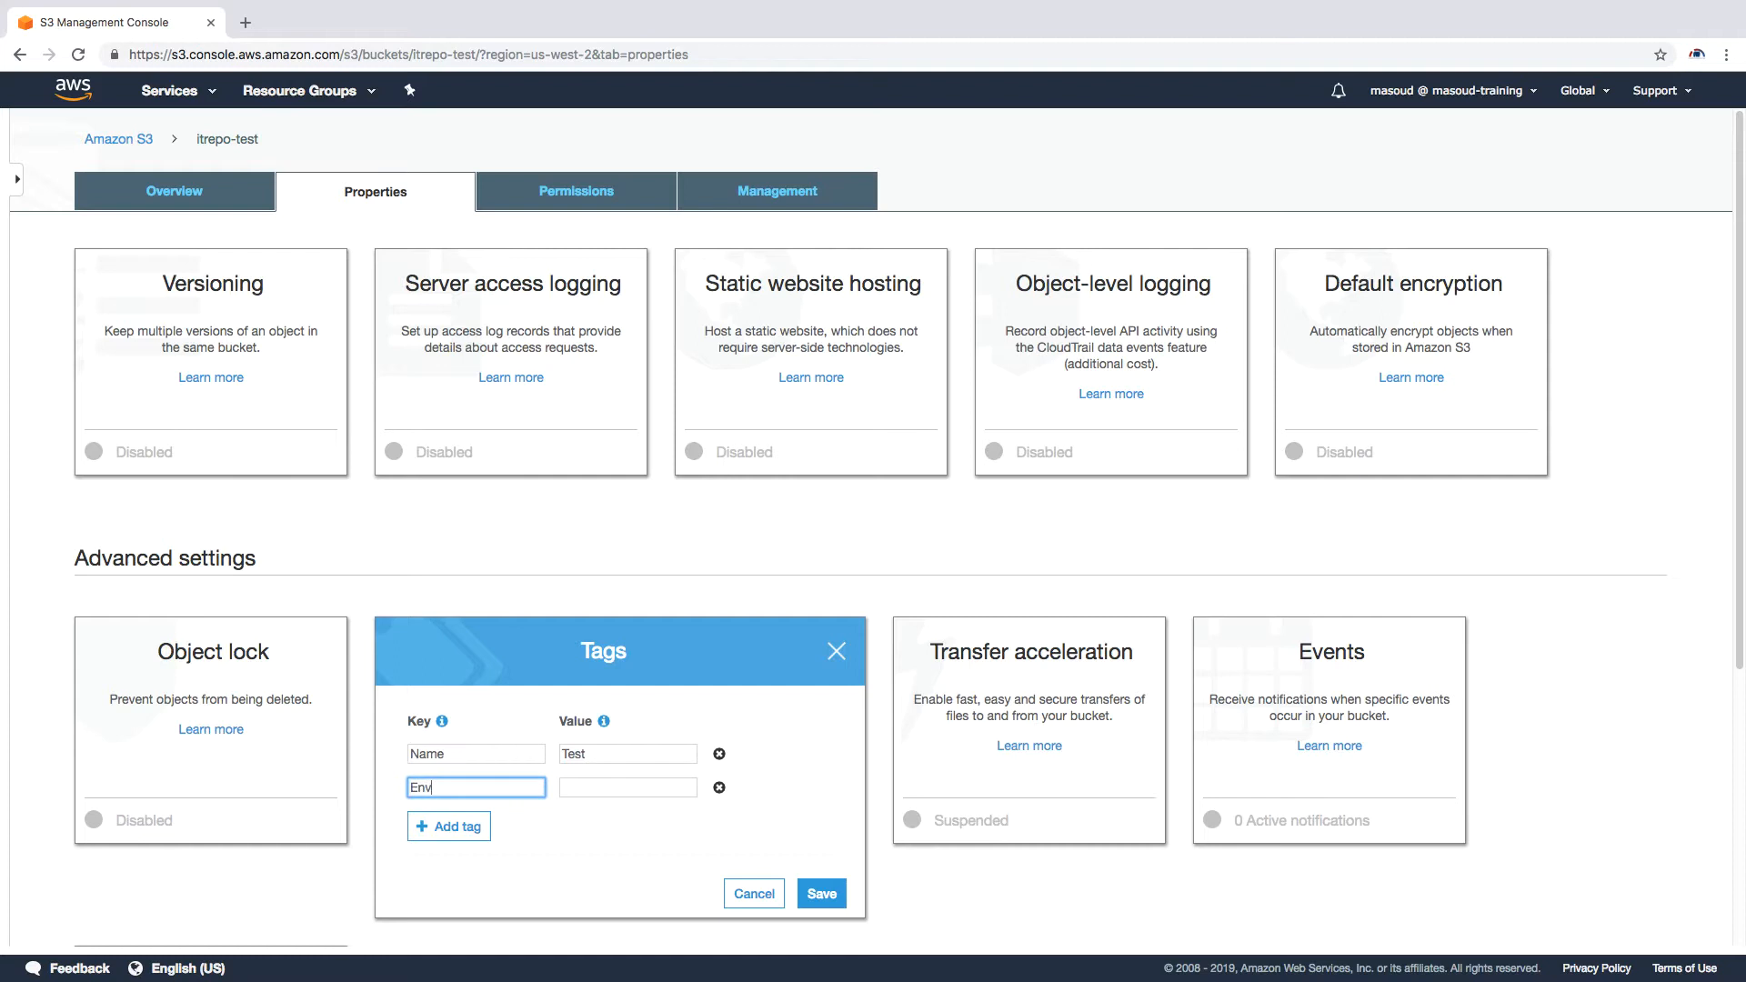
{"action": "key", "text": "Tab"}
{"action": "type", "text": "Dev"}
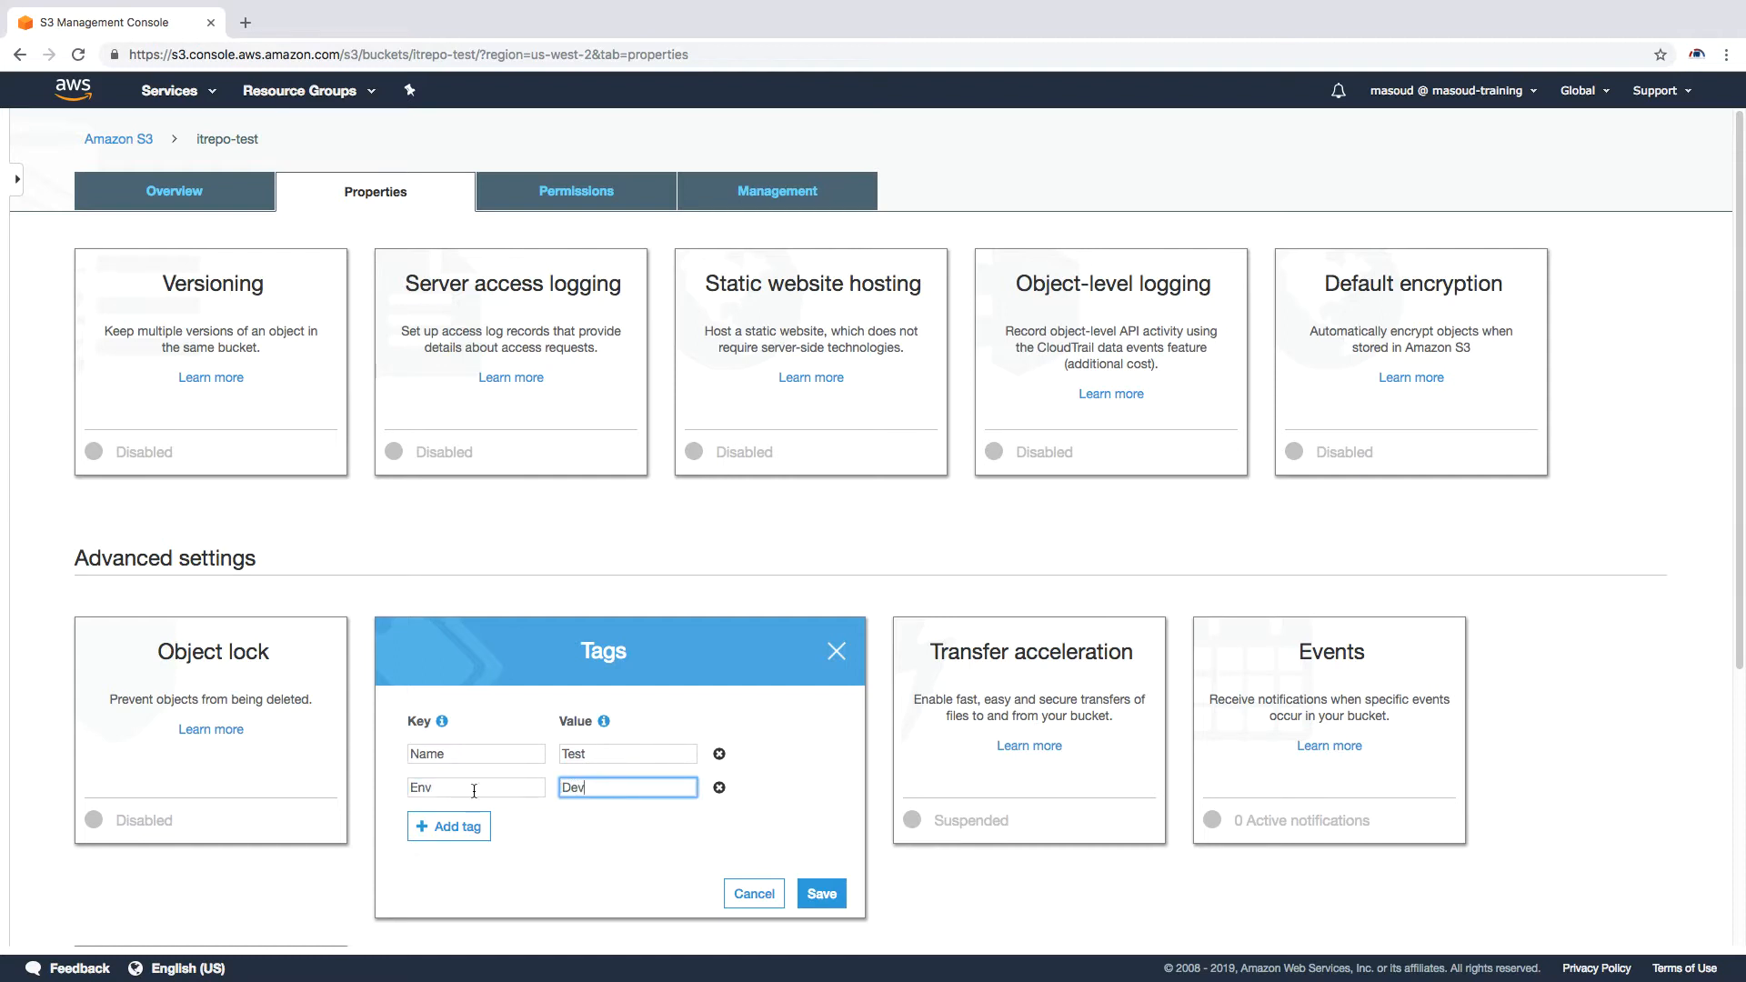
{"action": "left_click", "coordinate": [833, 896]}
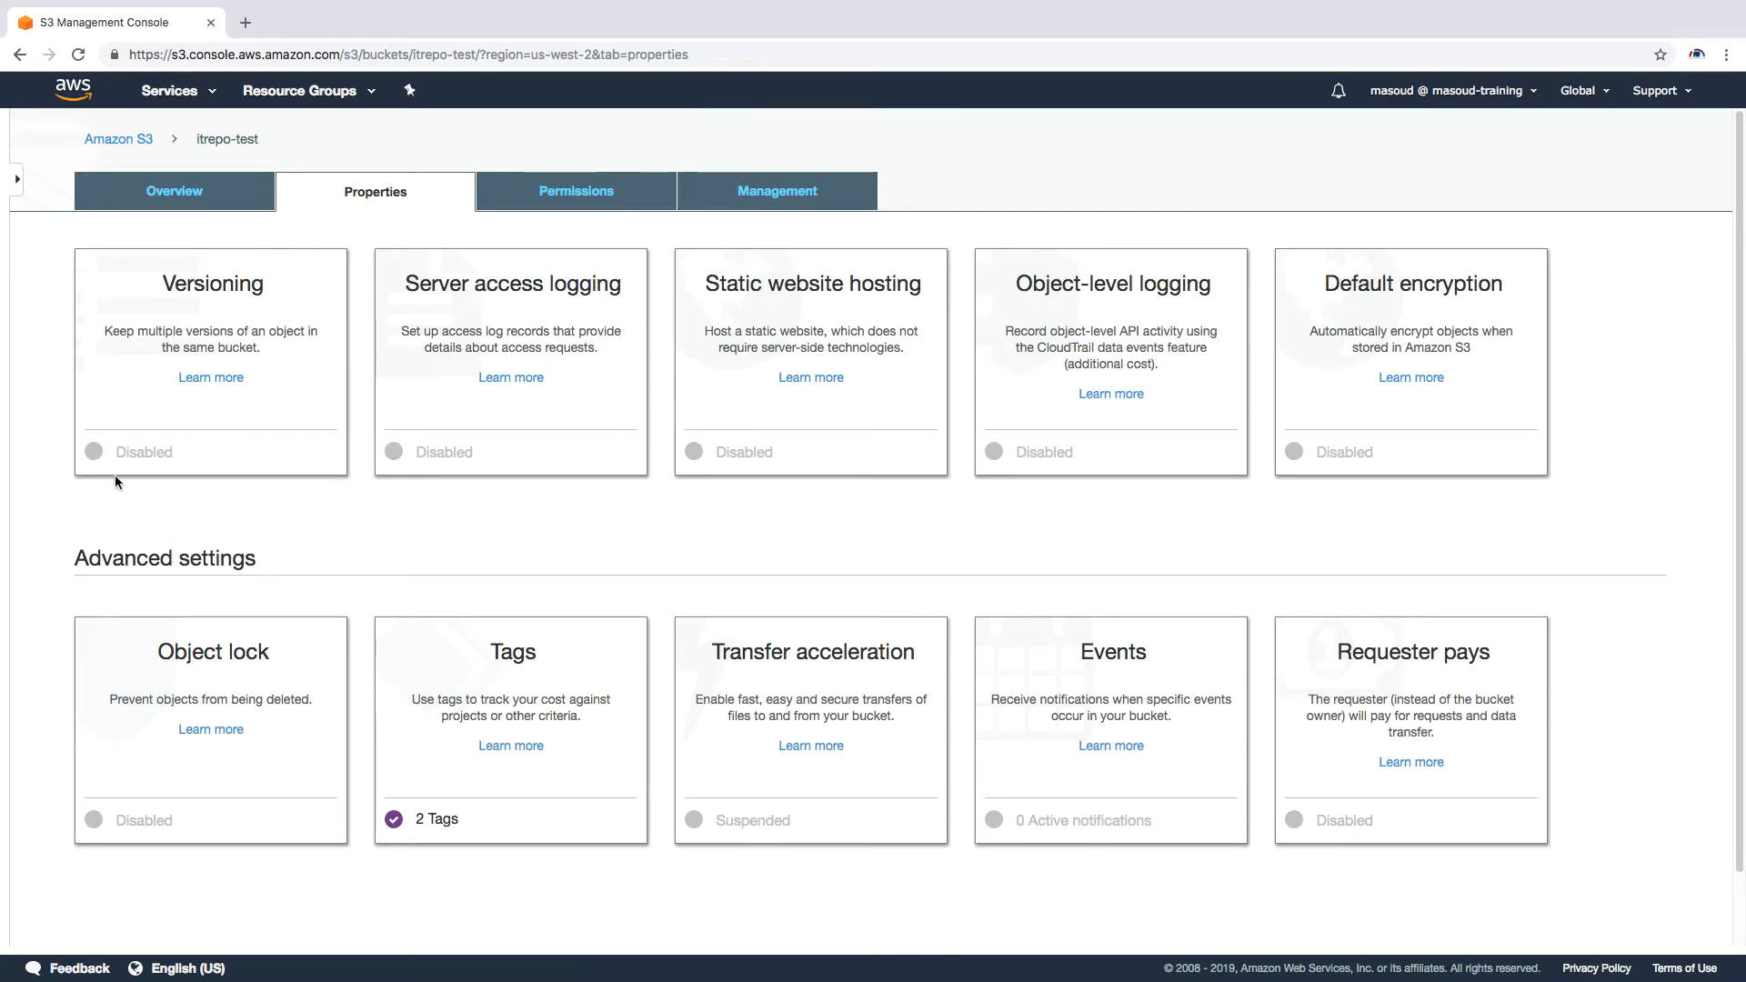
{"action": "left_click", "coordinate": [219, 288]}
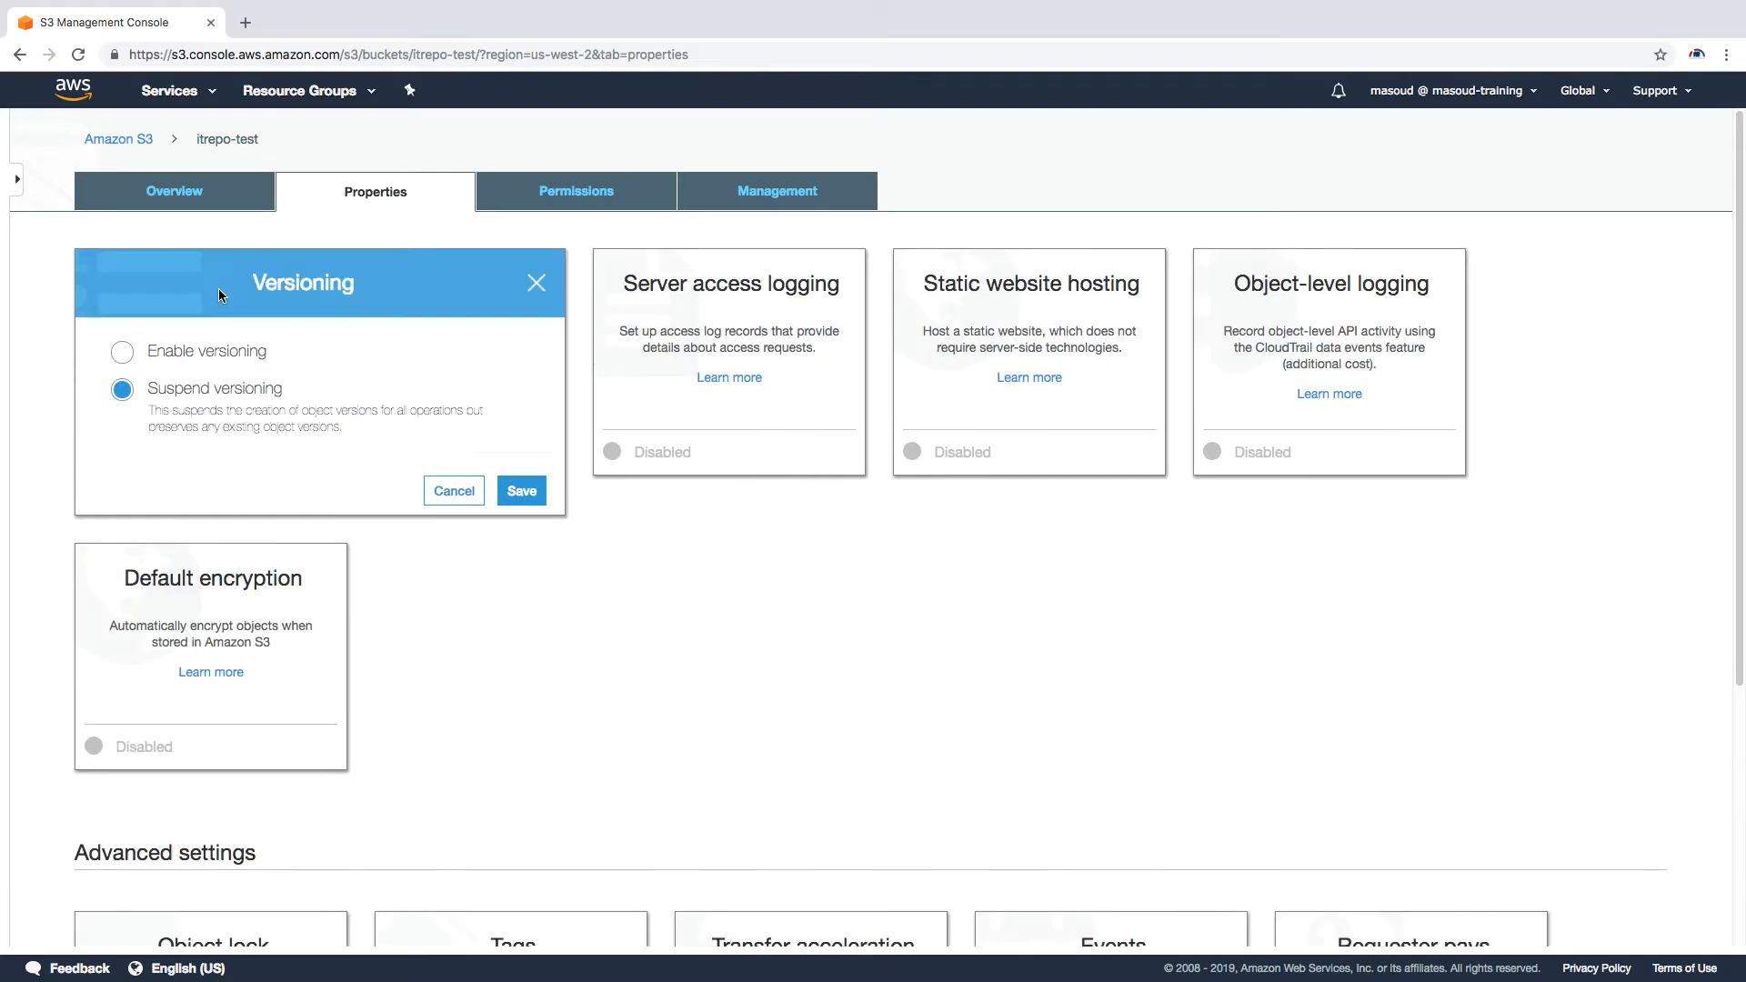
{"action": "left_click", "coordinate": [122, 353]}
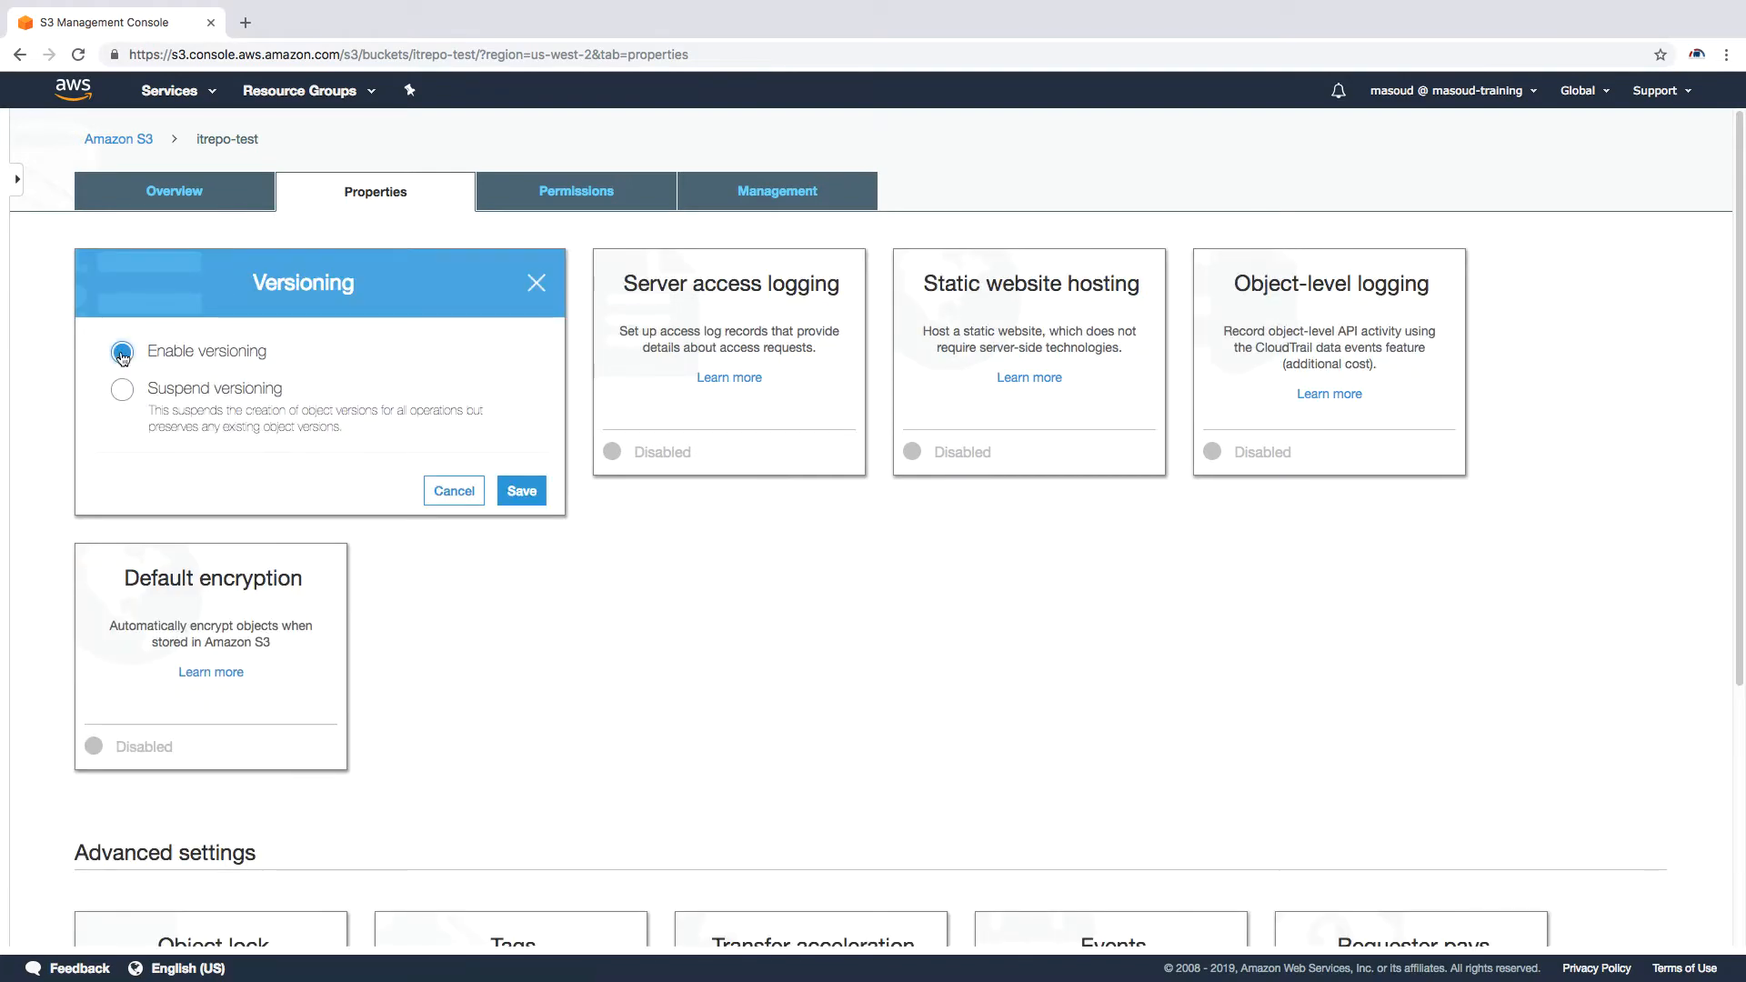
{"action": "left_click", "coordinate": [466, 493]}
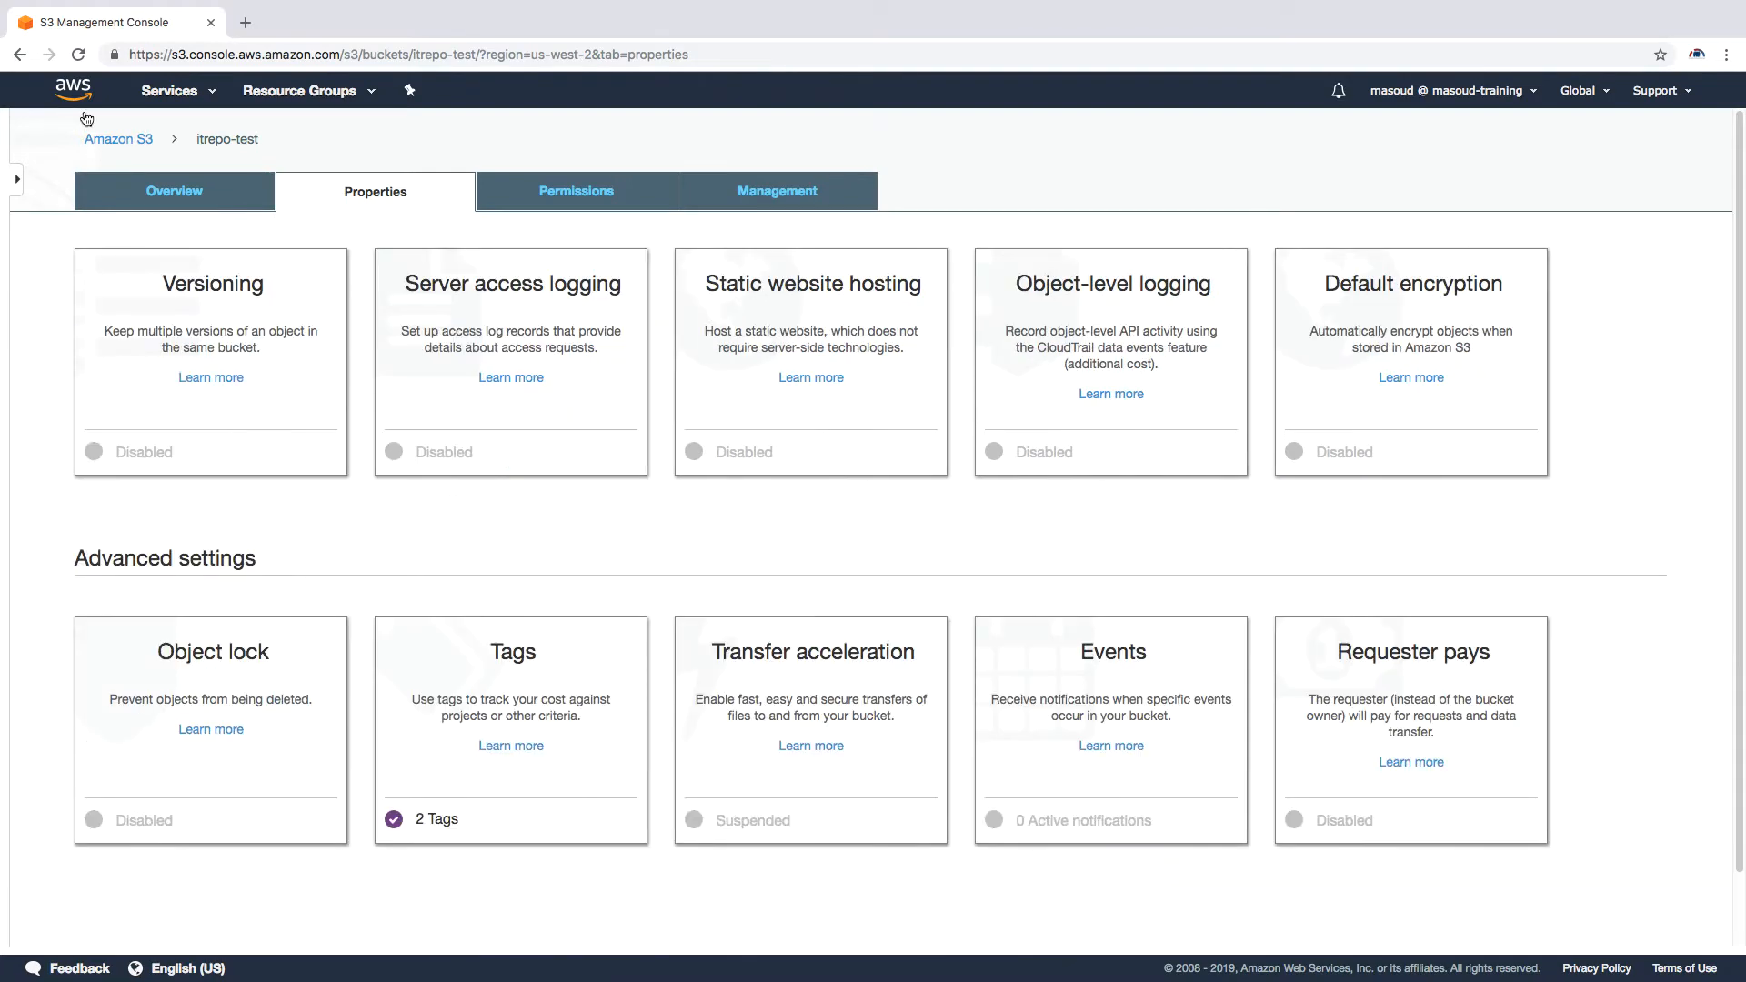
Reopen the itrepo-test bucket from the bucket list and enable versioning in its properties
{"action": "left_click", "coordinate": [153, 139]}
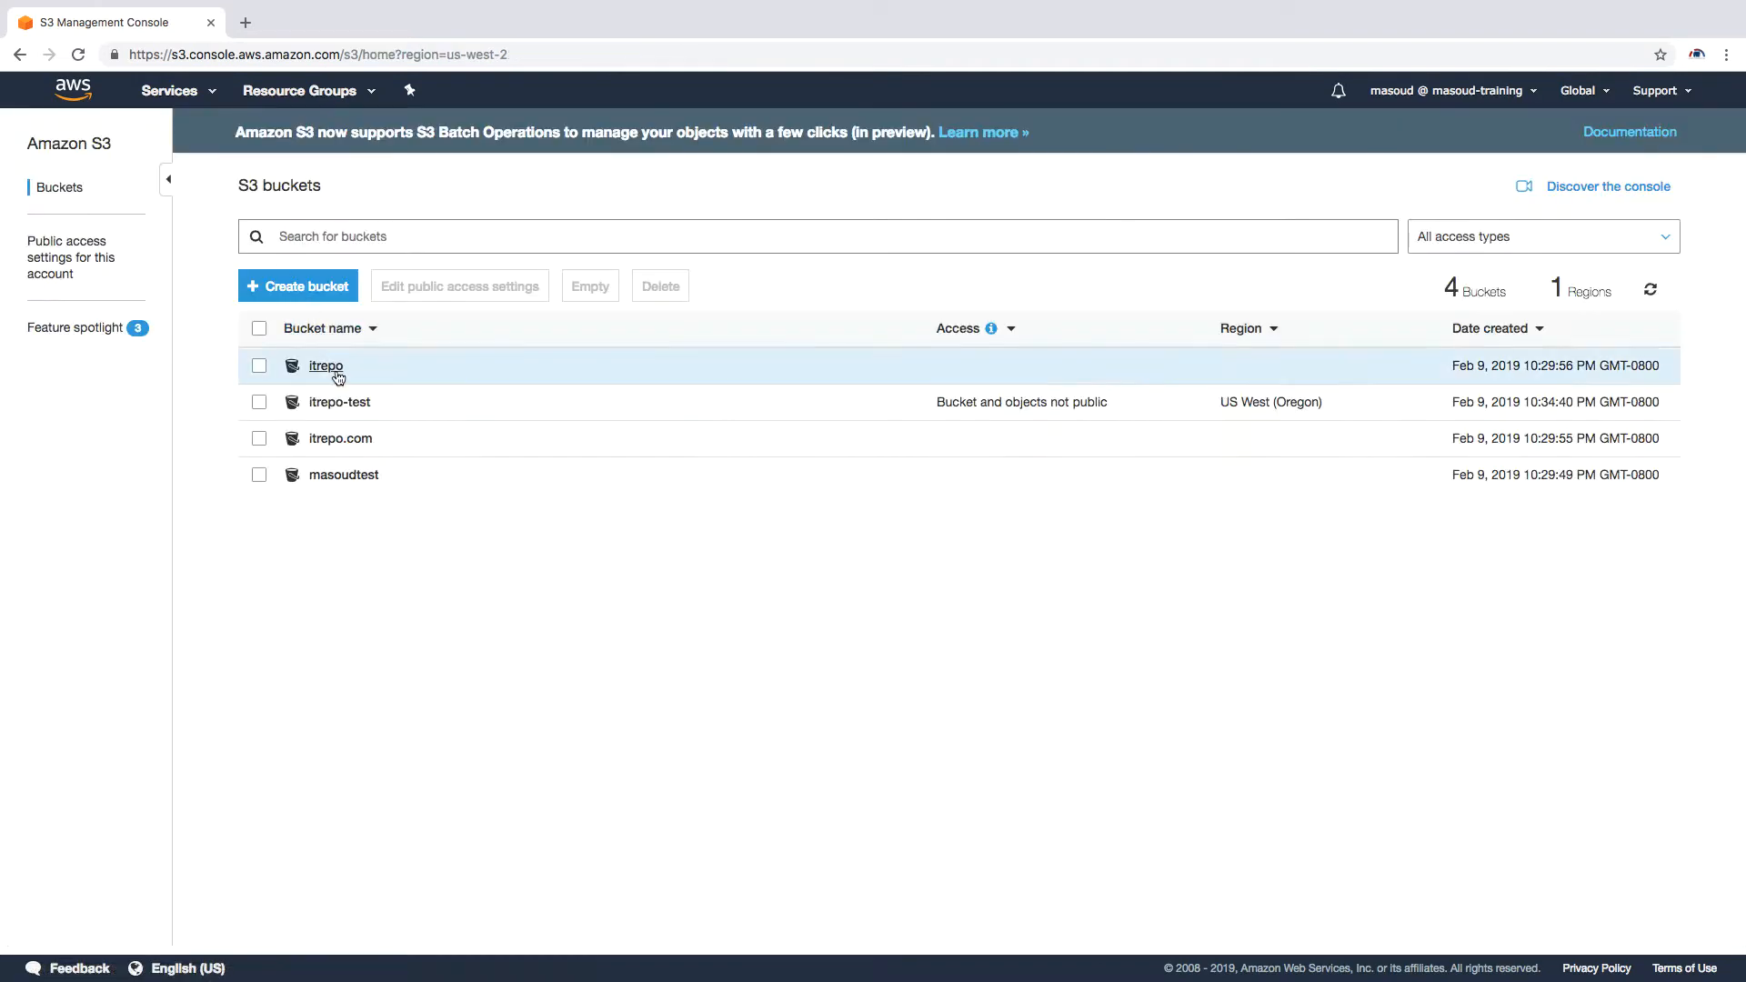
{"action": "left_click", "coordinate": [357, 405]}
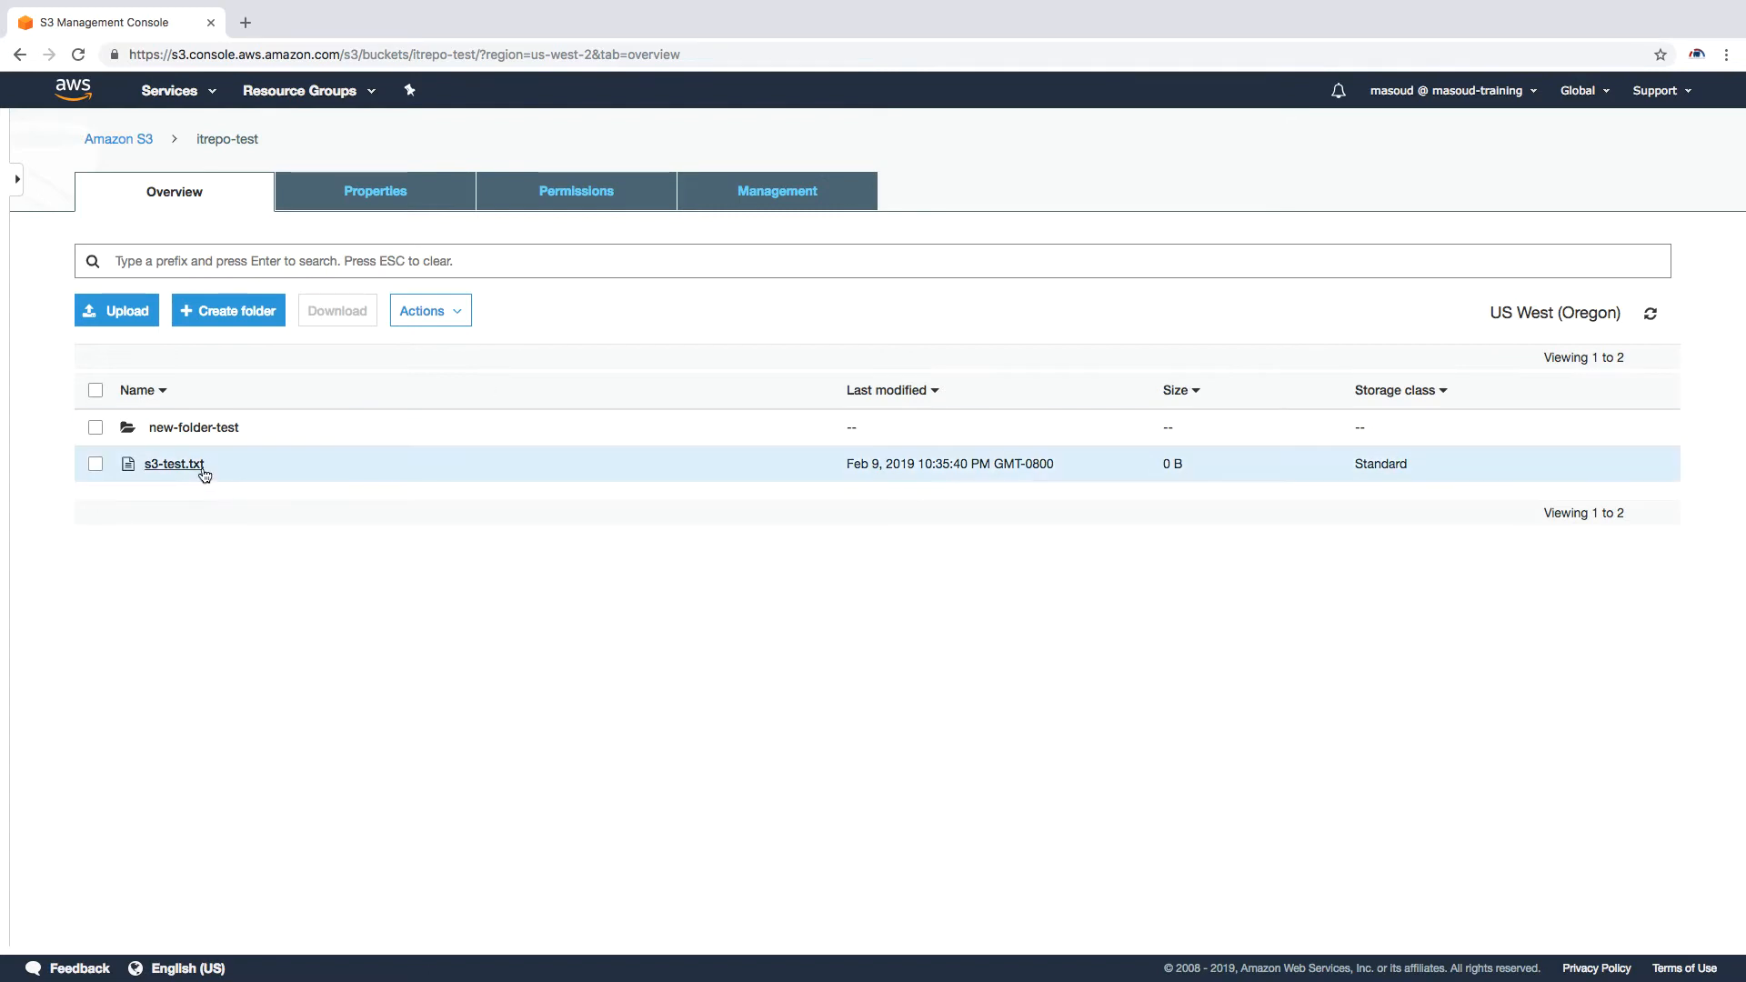
{"action": "left_click", "coordinate": [354, 195]}
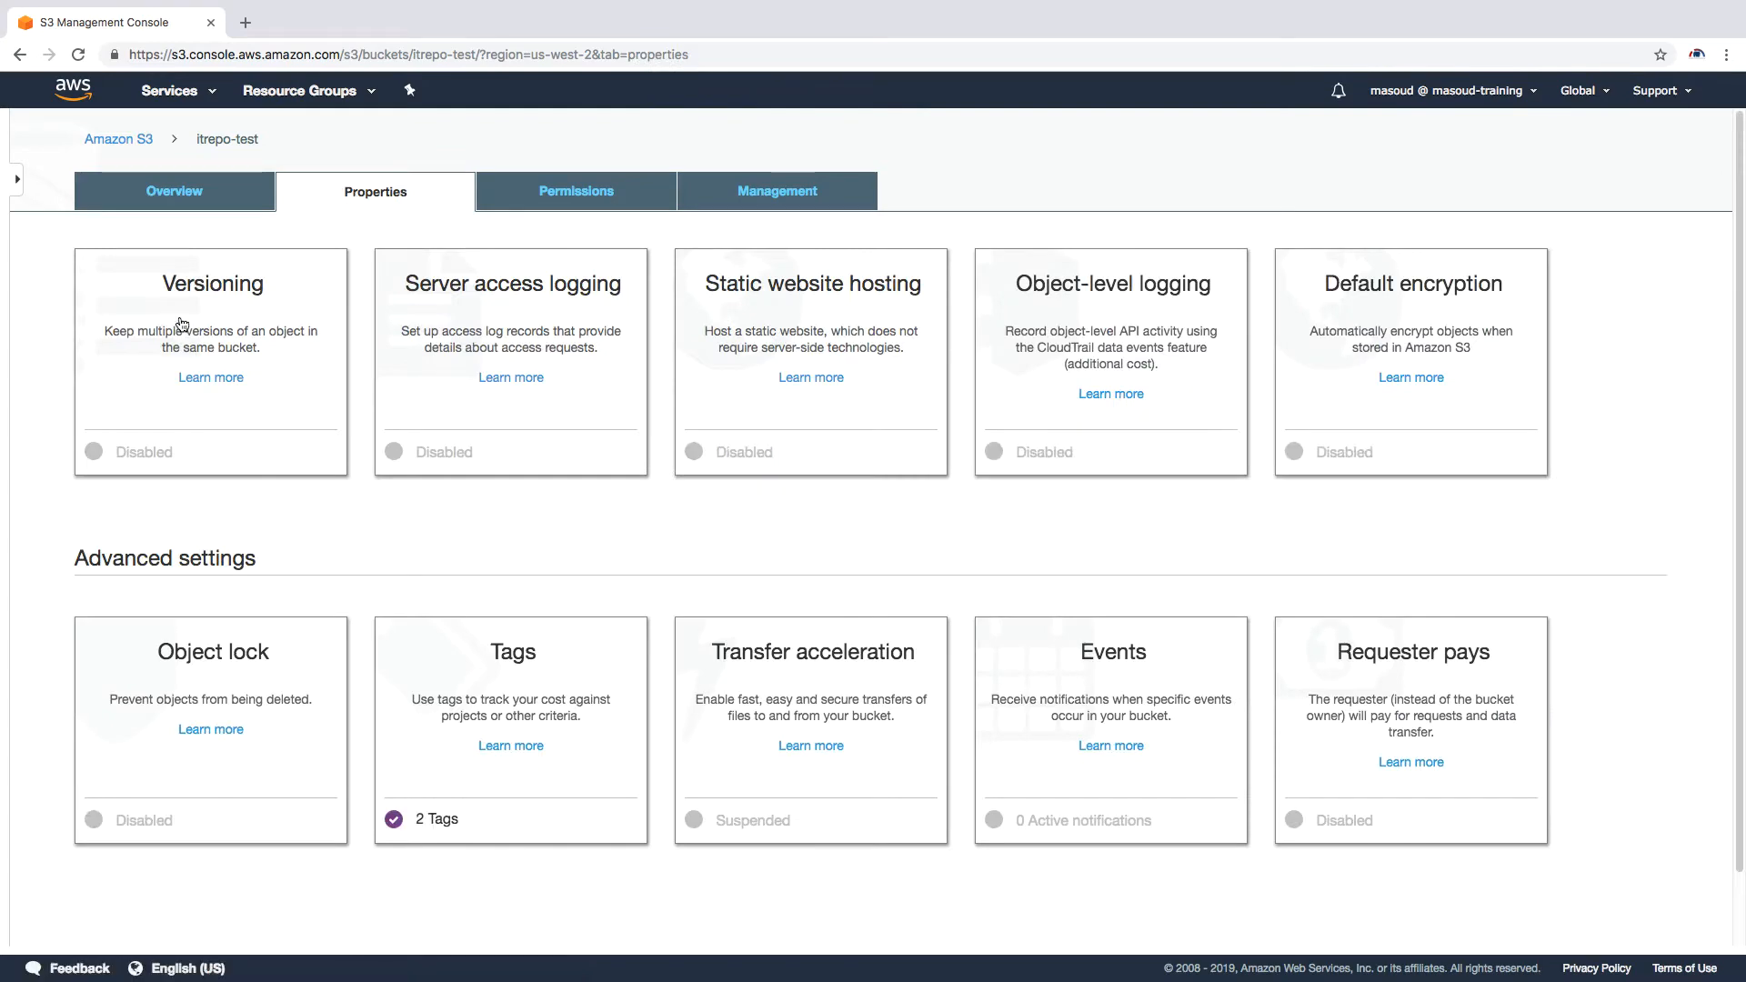
{"action": "left_click", "coordinate": [181, 337]}
{"action": "left_click", "coordinate": [122, 357]}
{"action": "left_click", "coordinate": [521, 490]}
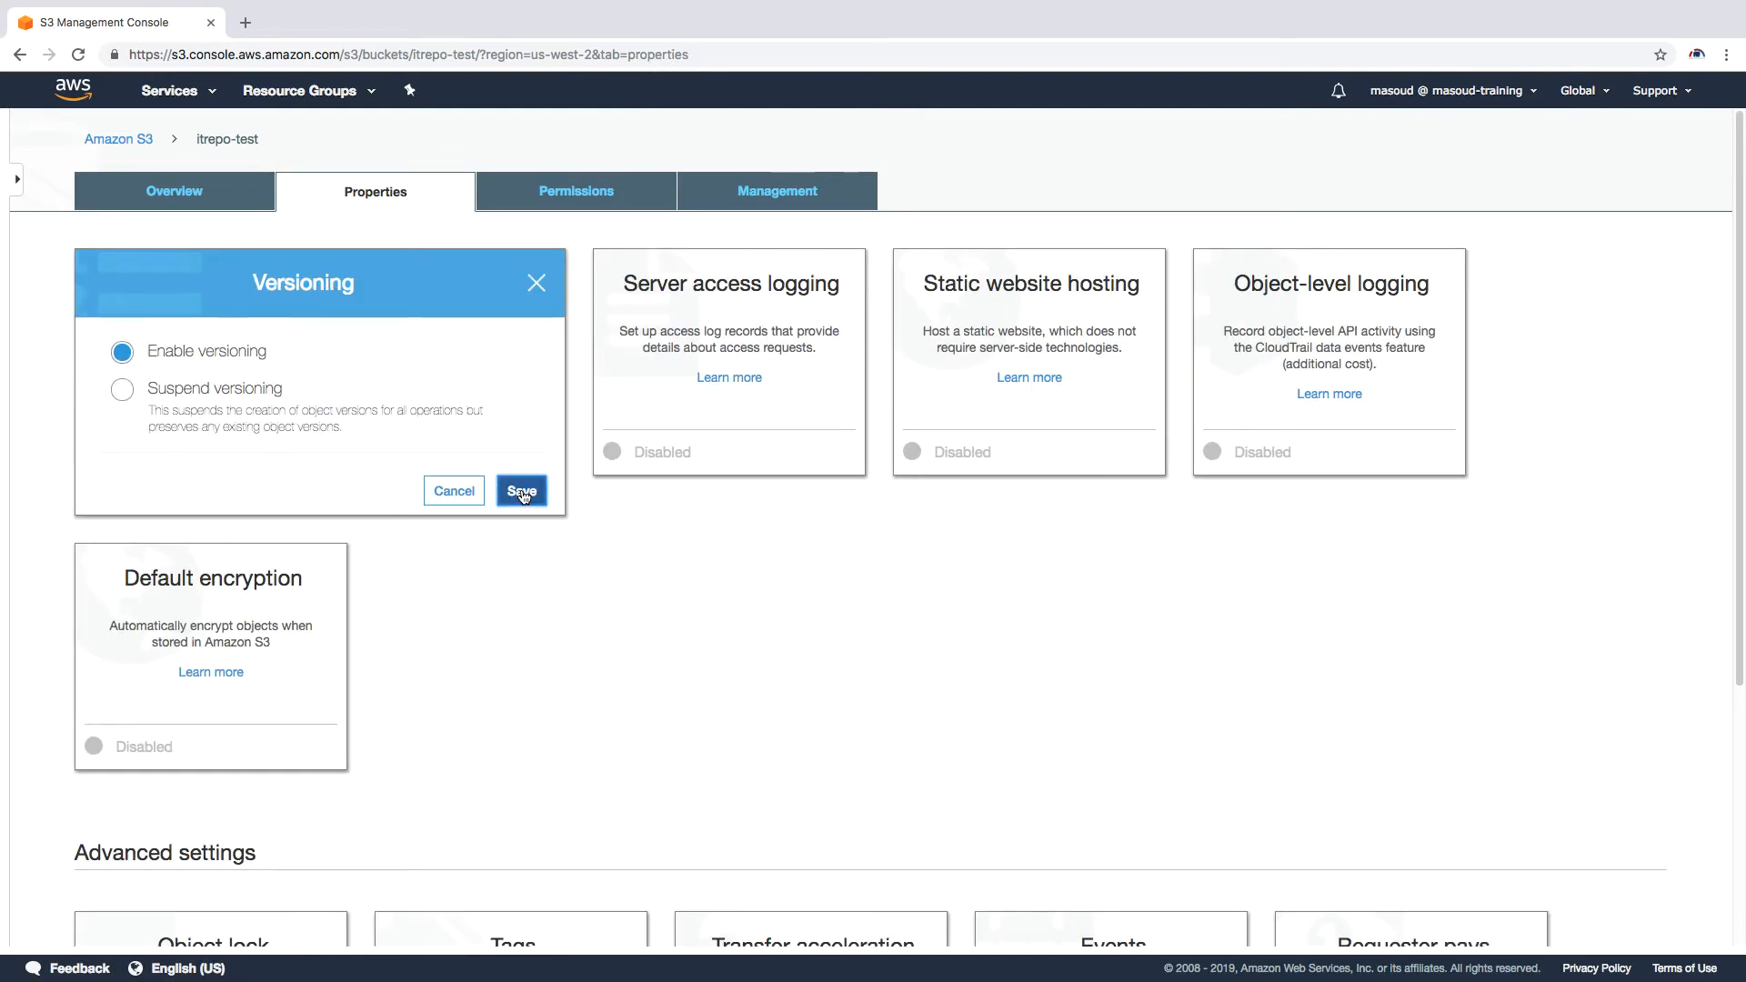
Show the object versions in the itrepo-test bucket's object list and examine those of s3-test.txt
{"action": "left_click", "coordinate": [220, 208]}
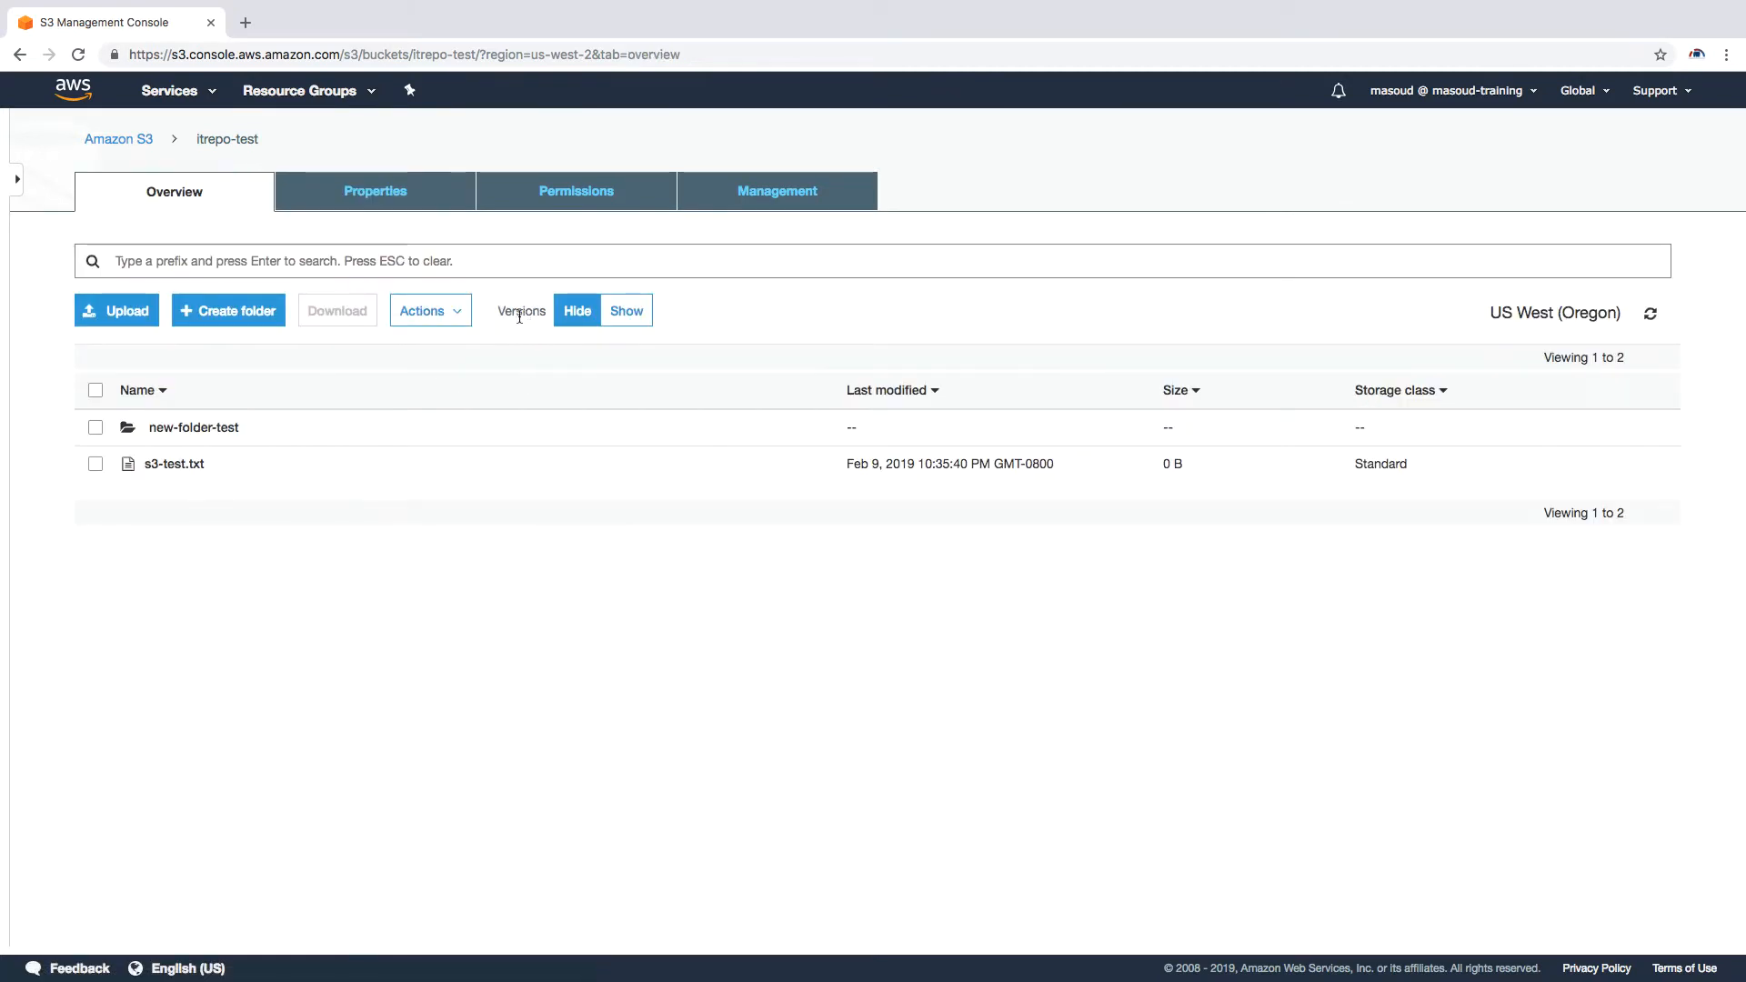
{"action": "left_click", "coordinate": [570, 317]}
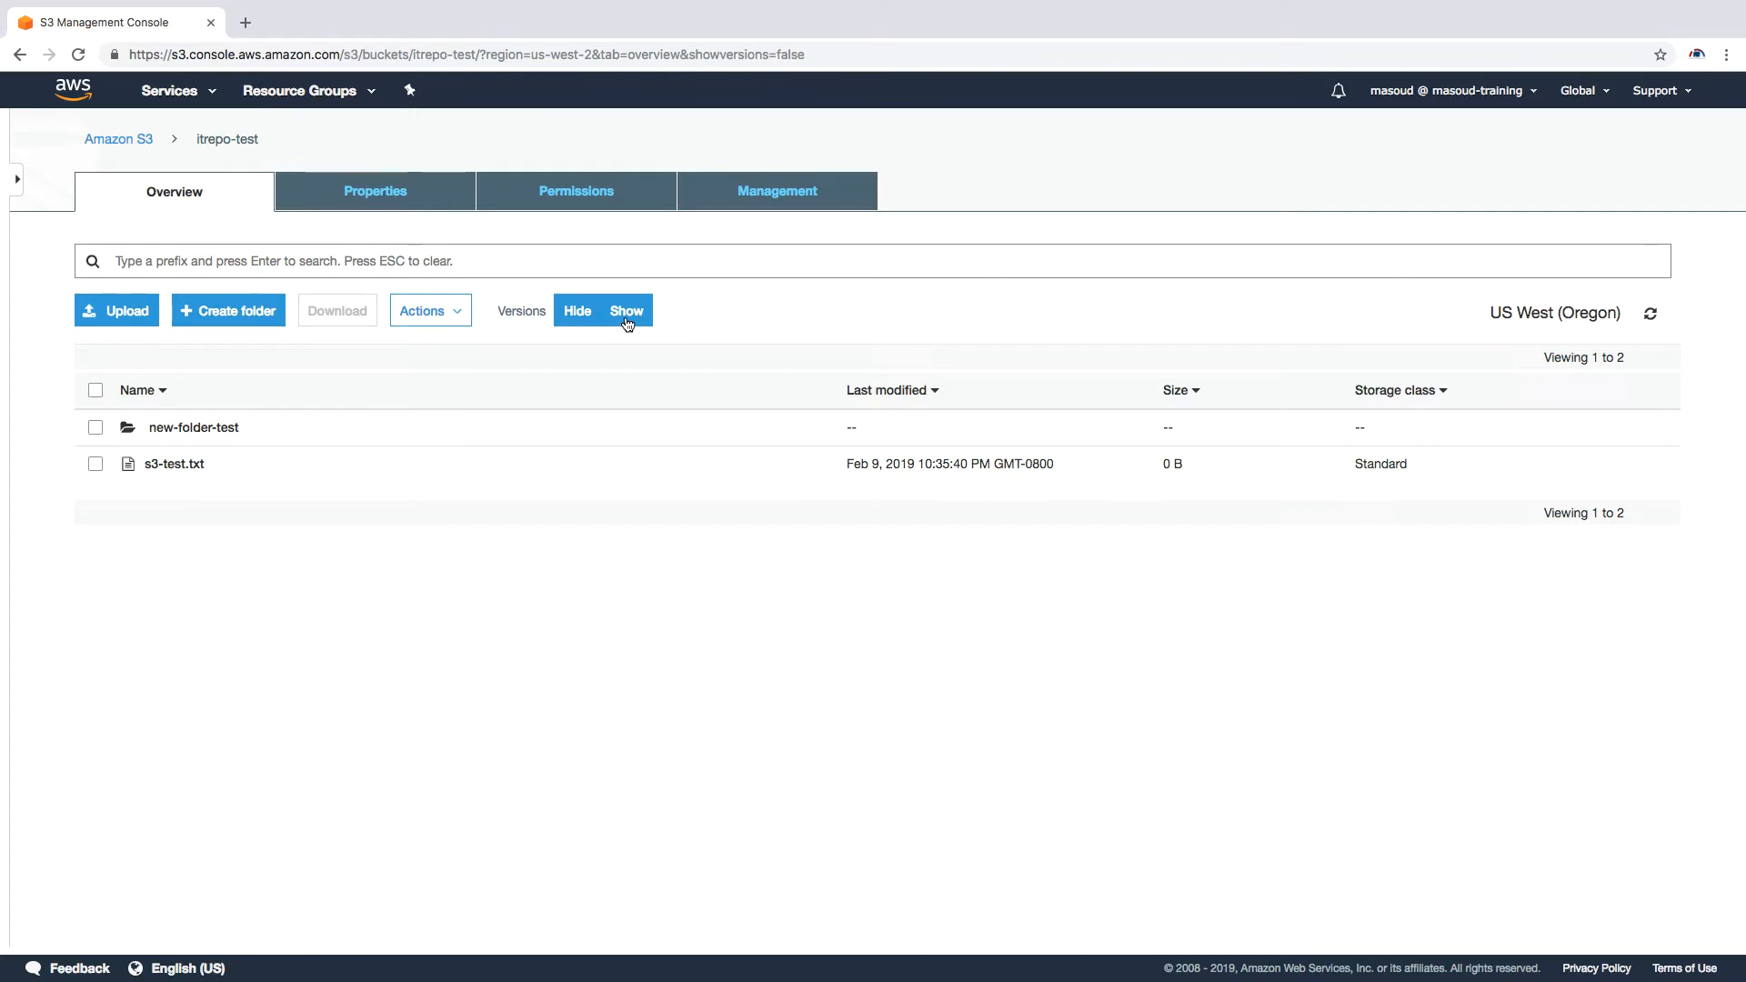
{"action": "left_click", "coordinate": [627, 317]}
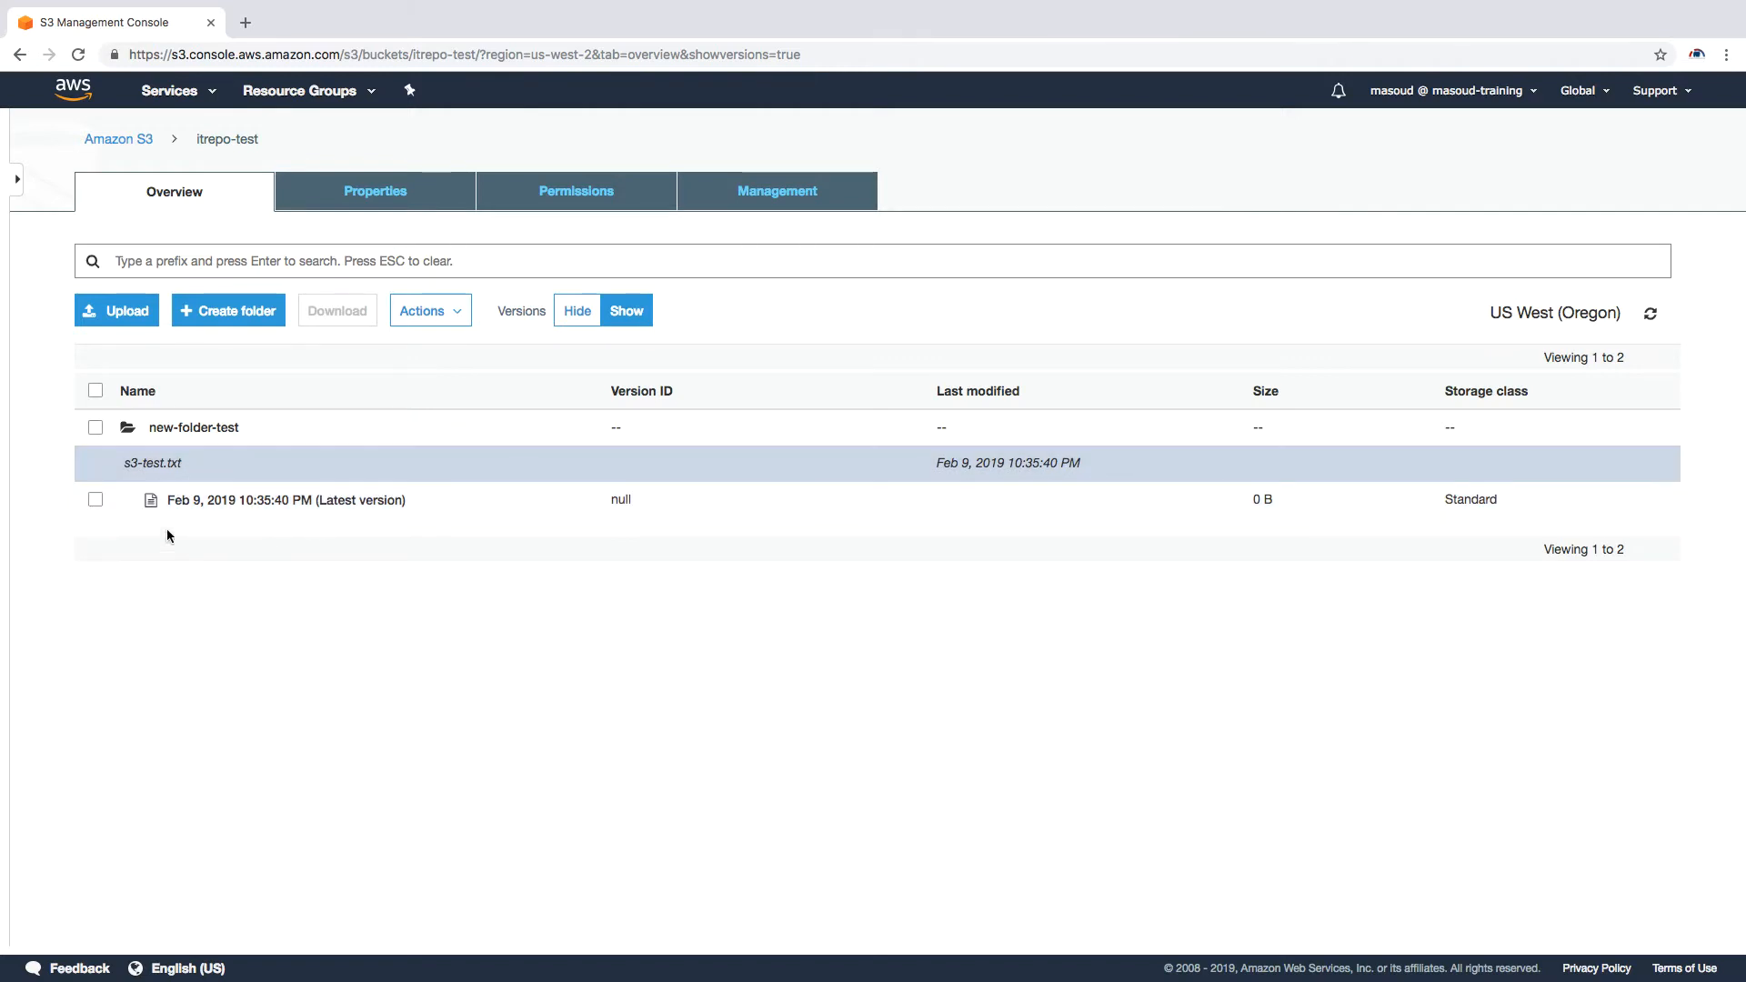
{"action": "left_click", "coordinate": [128, 471]}
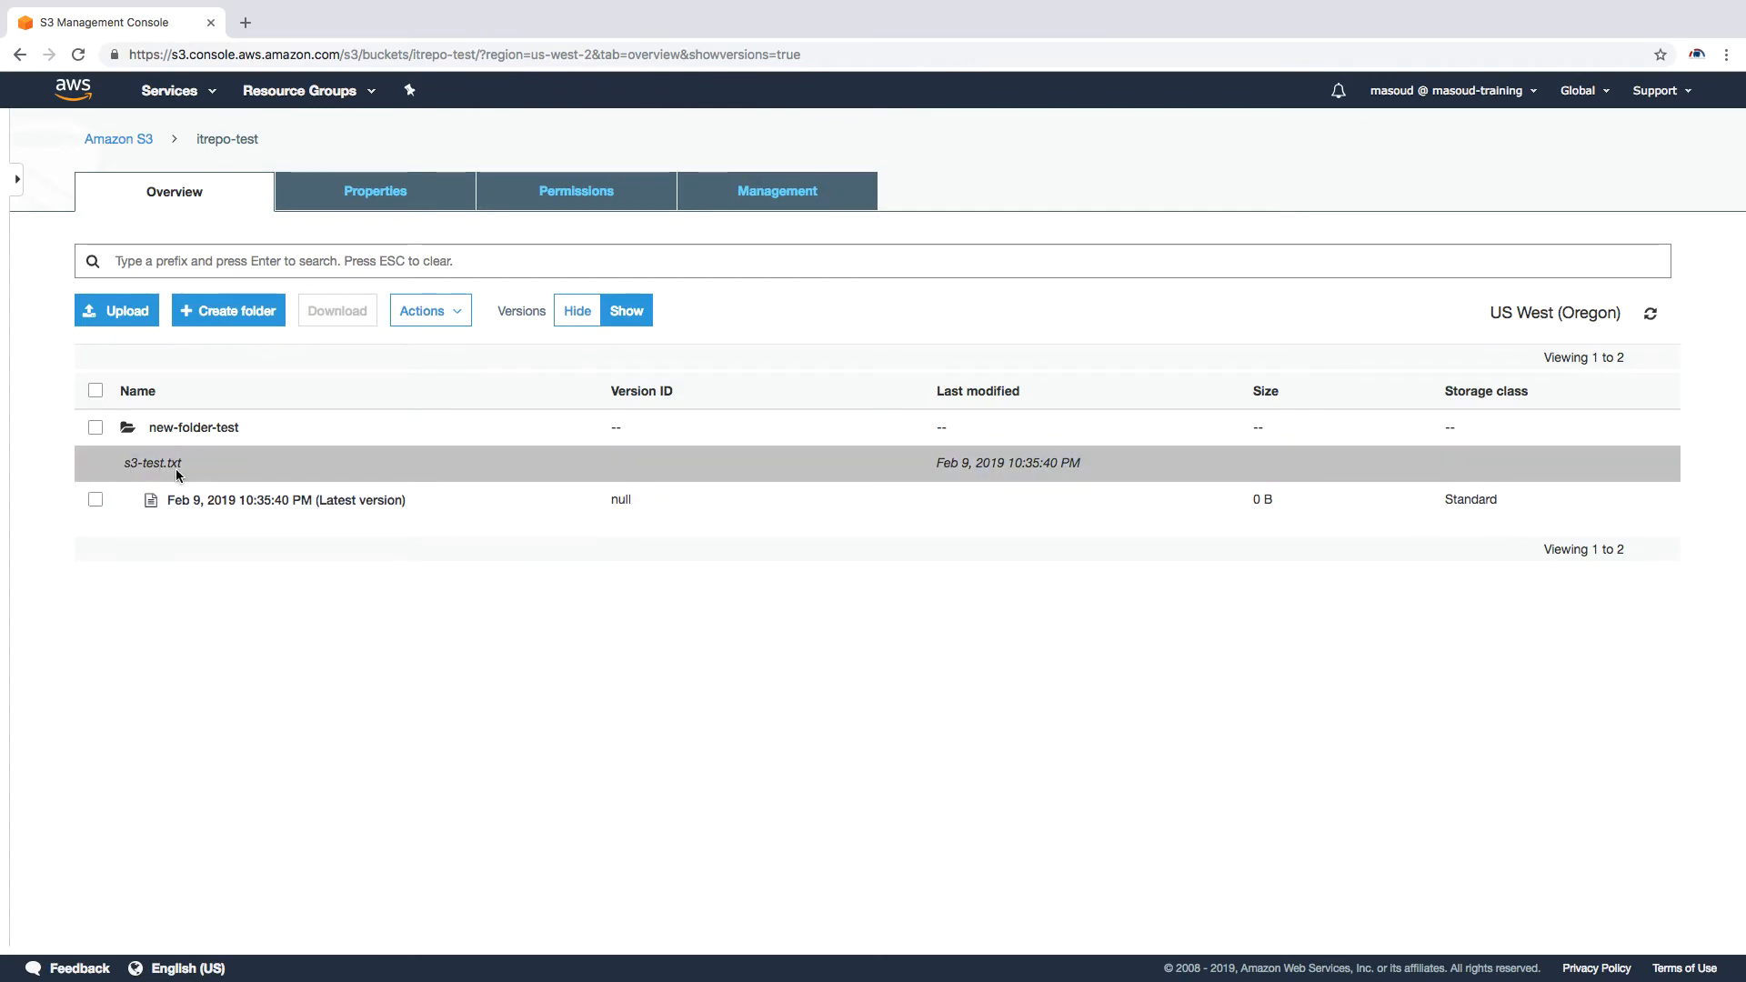
Upload s3-test.txt from the Desktop to the bucket again, keeping the default permissions and the Standard storage class
{"action": "left_click", "coordinate": [127, 314]}
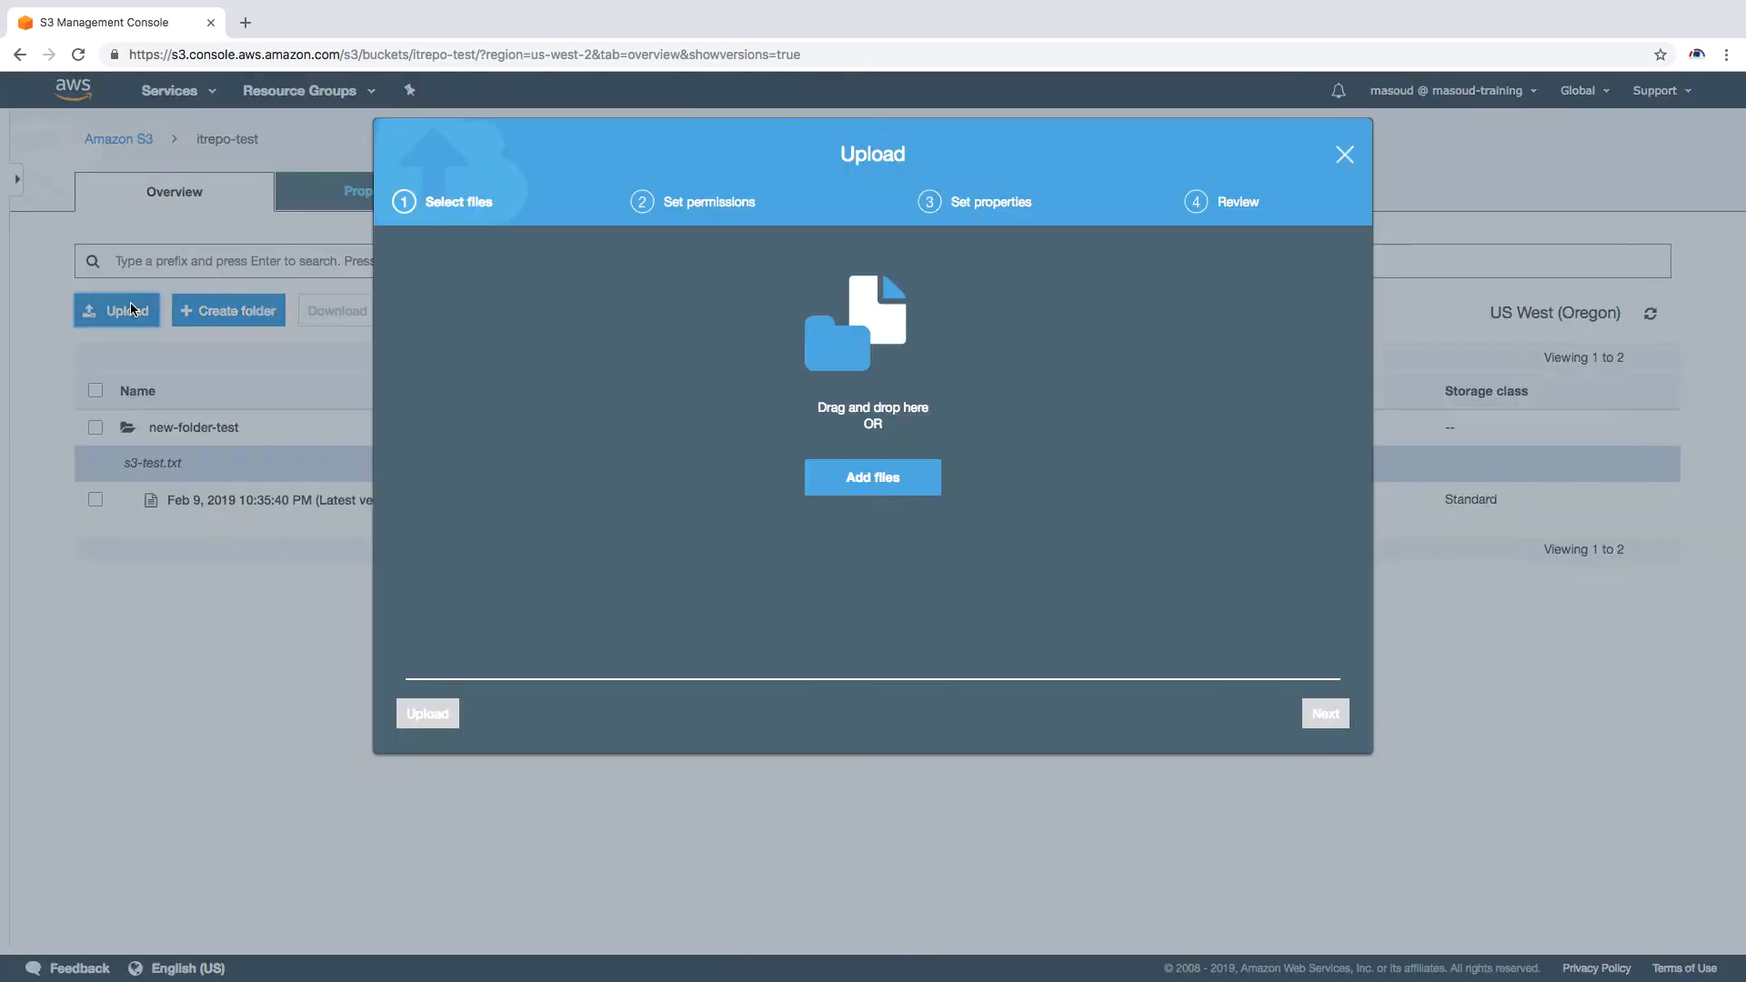
{"action": "left_click", "coordinate": [532, 85]}
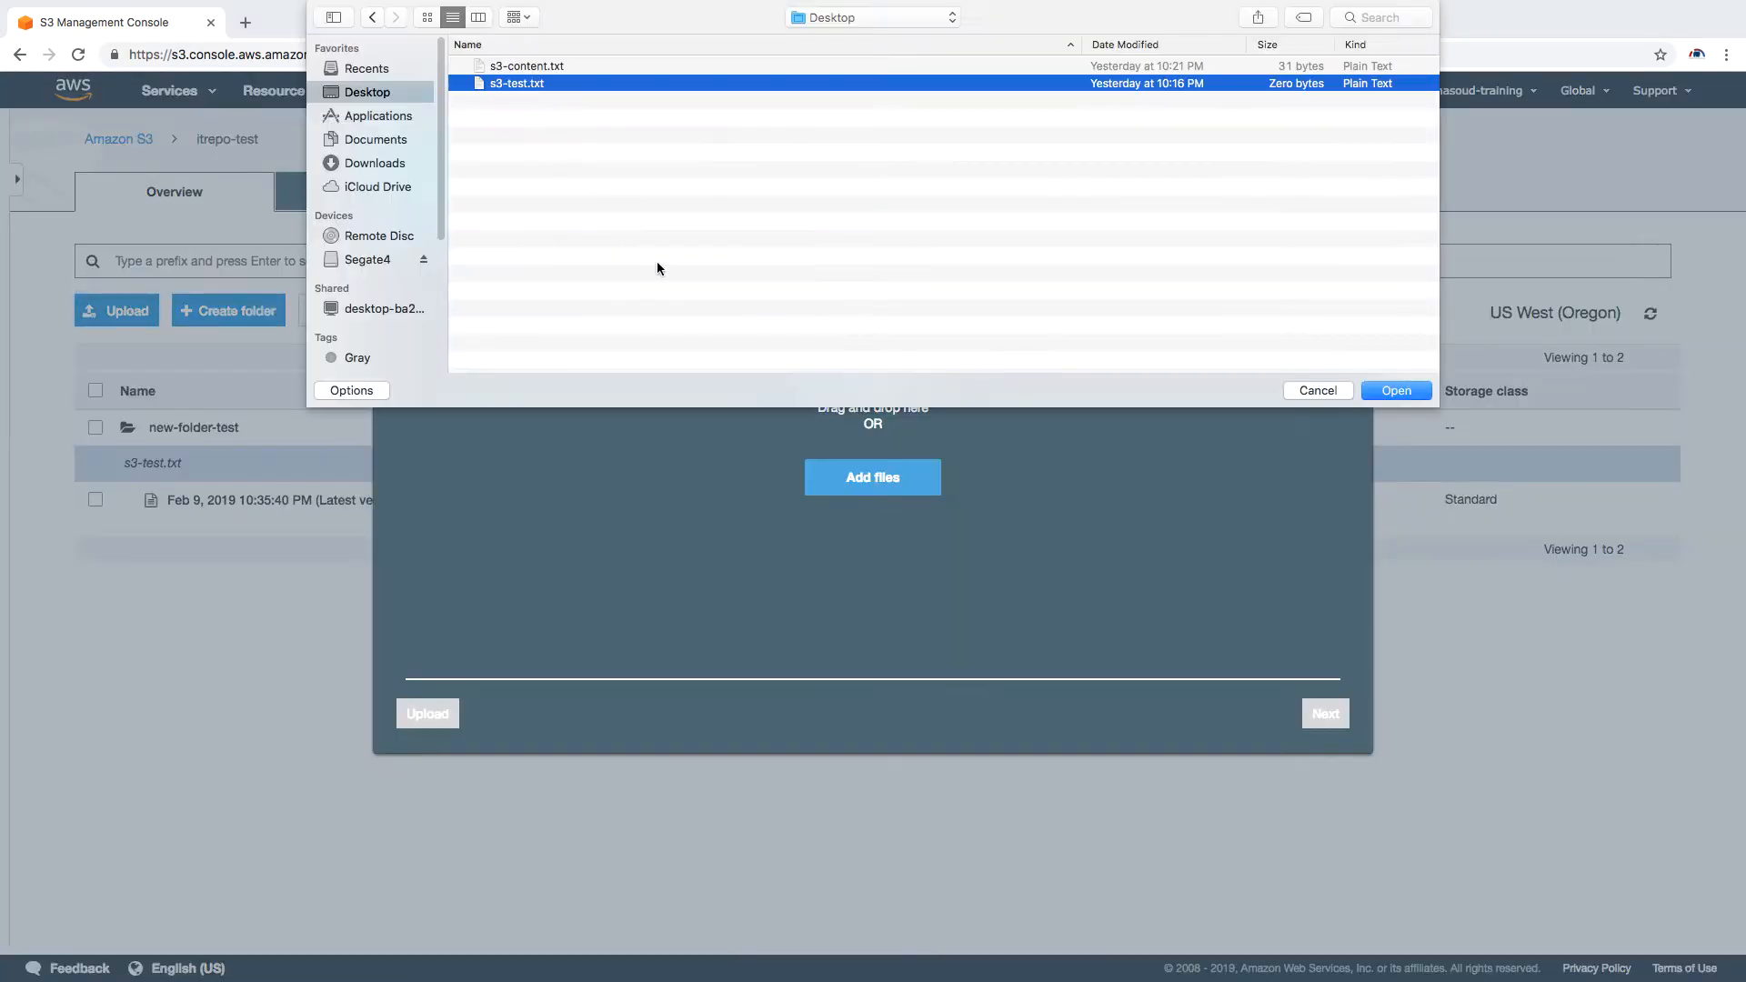
{"action": "left_click", "coordinate": [1392, 390]}
{"action": "left_click", "coordinate": [1314, 715]}
{"action": "left_click", "coordinate": [1315, 714]}
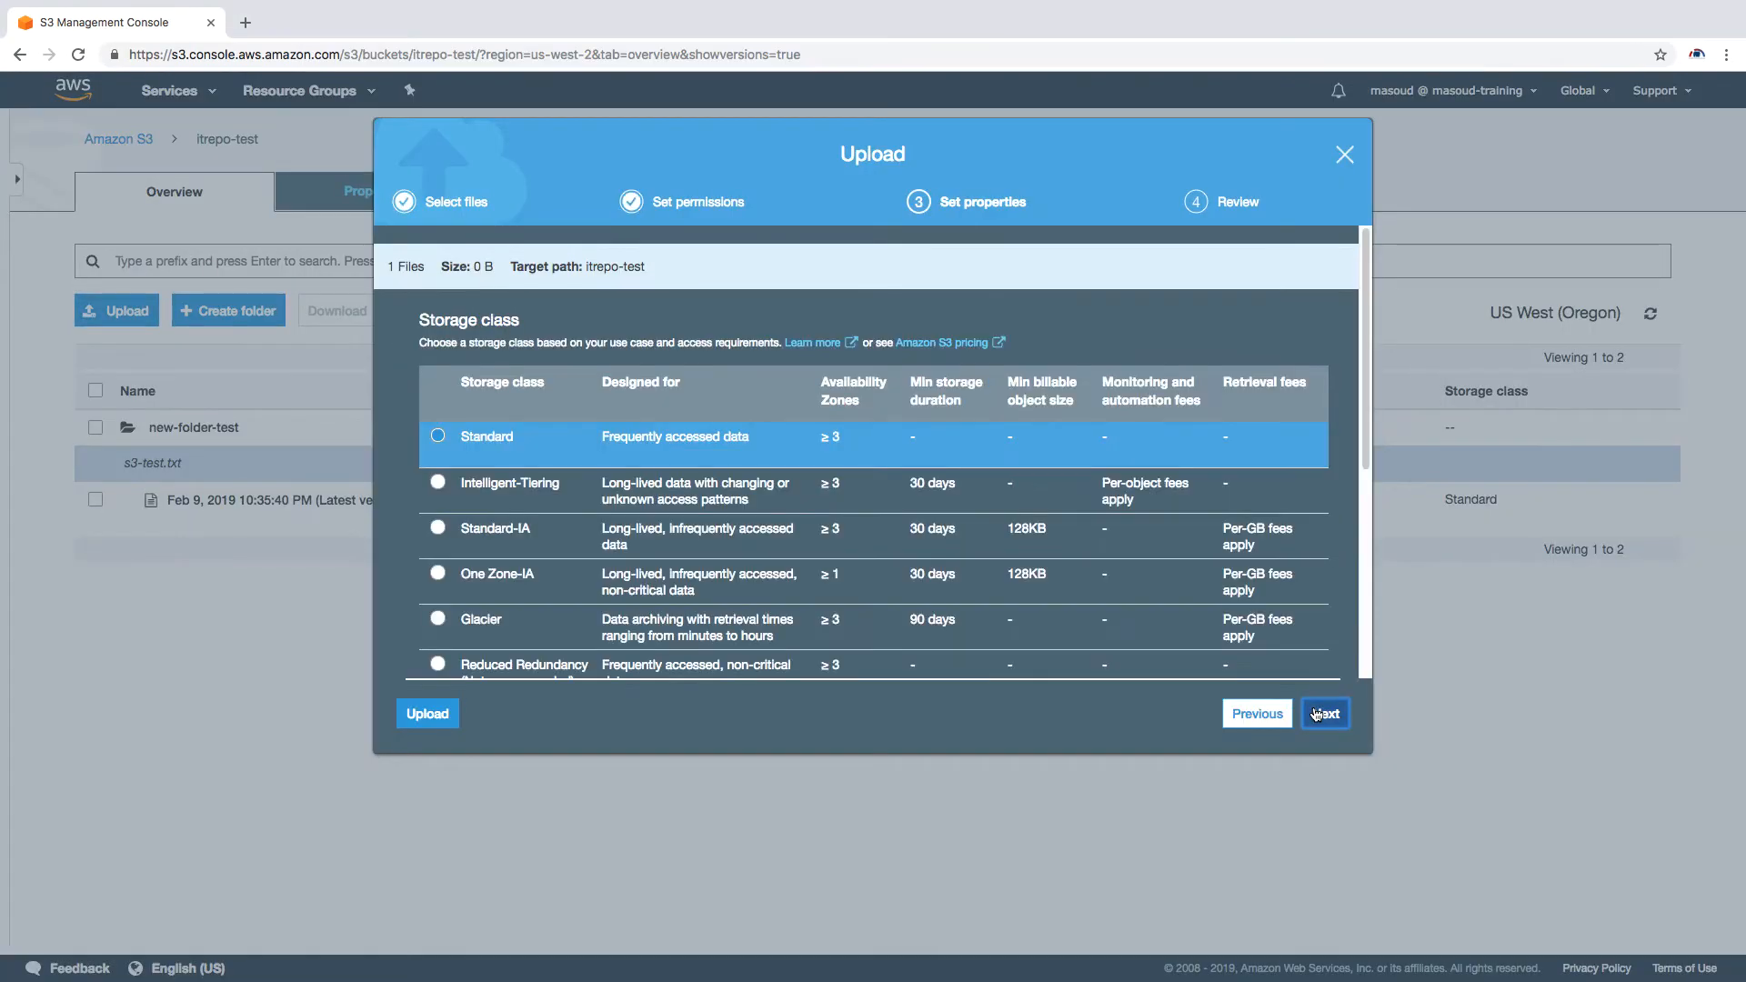
{"action": "left_click", "coordinate": [1315, 714]}
{"action": "left_click", "coordinate": [1316, 715]}
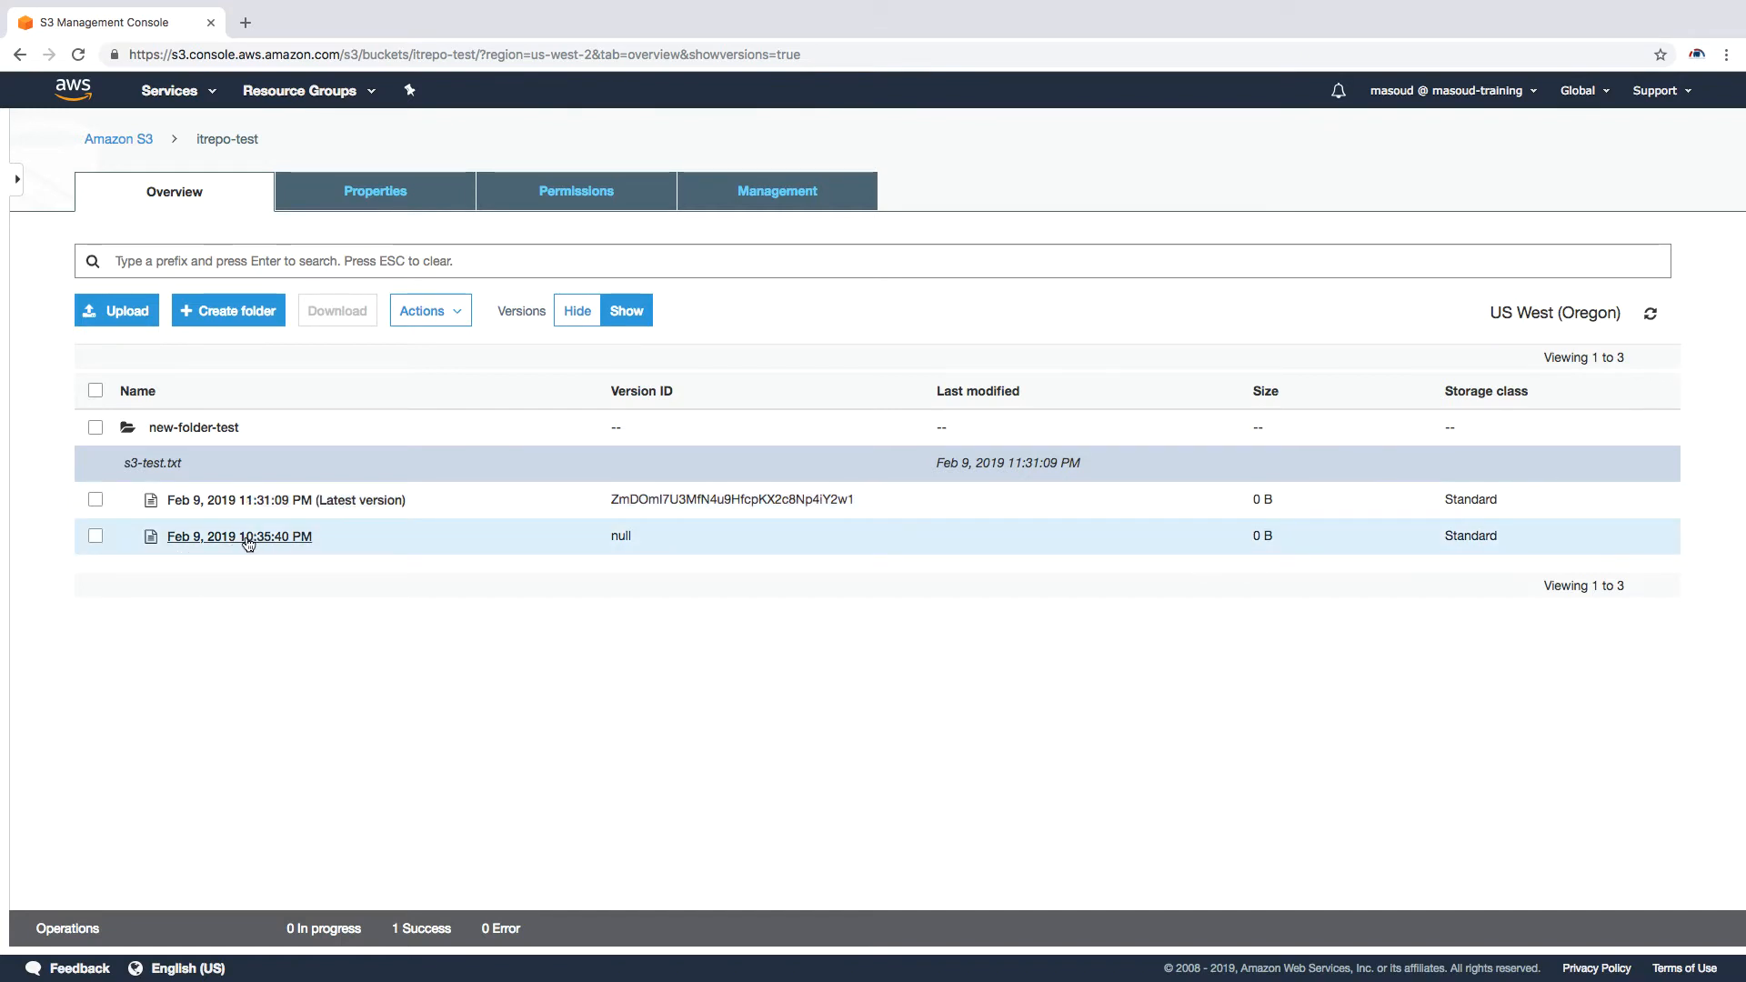
Upload s3-test.txt once more with the default settings and hide the object versions in the list
{"action": "left_click", "coordinate": [131, 314]}
{"action": "left_click", "coordinate": [878, 482]}
{"action": "key", "text": "Return"}
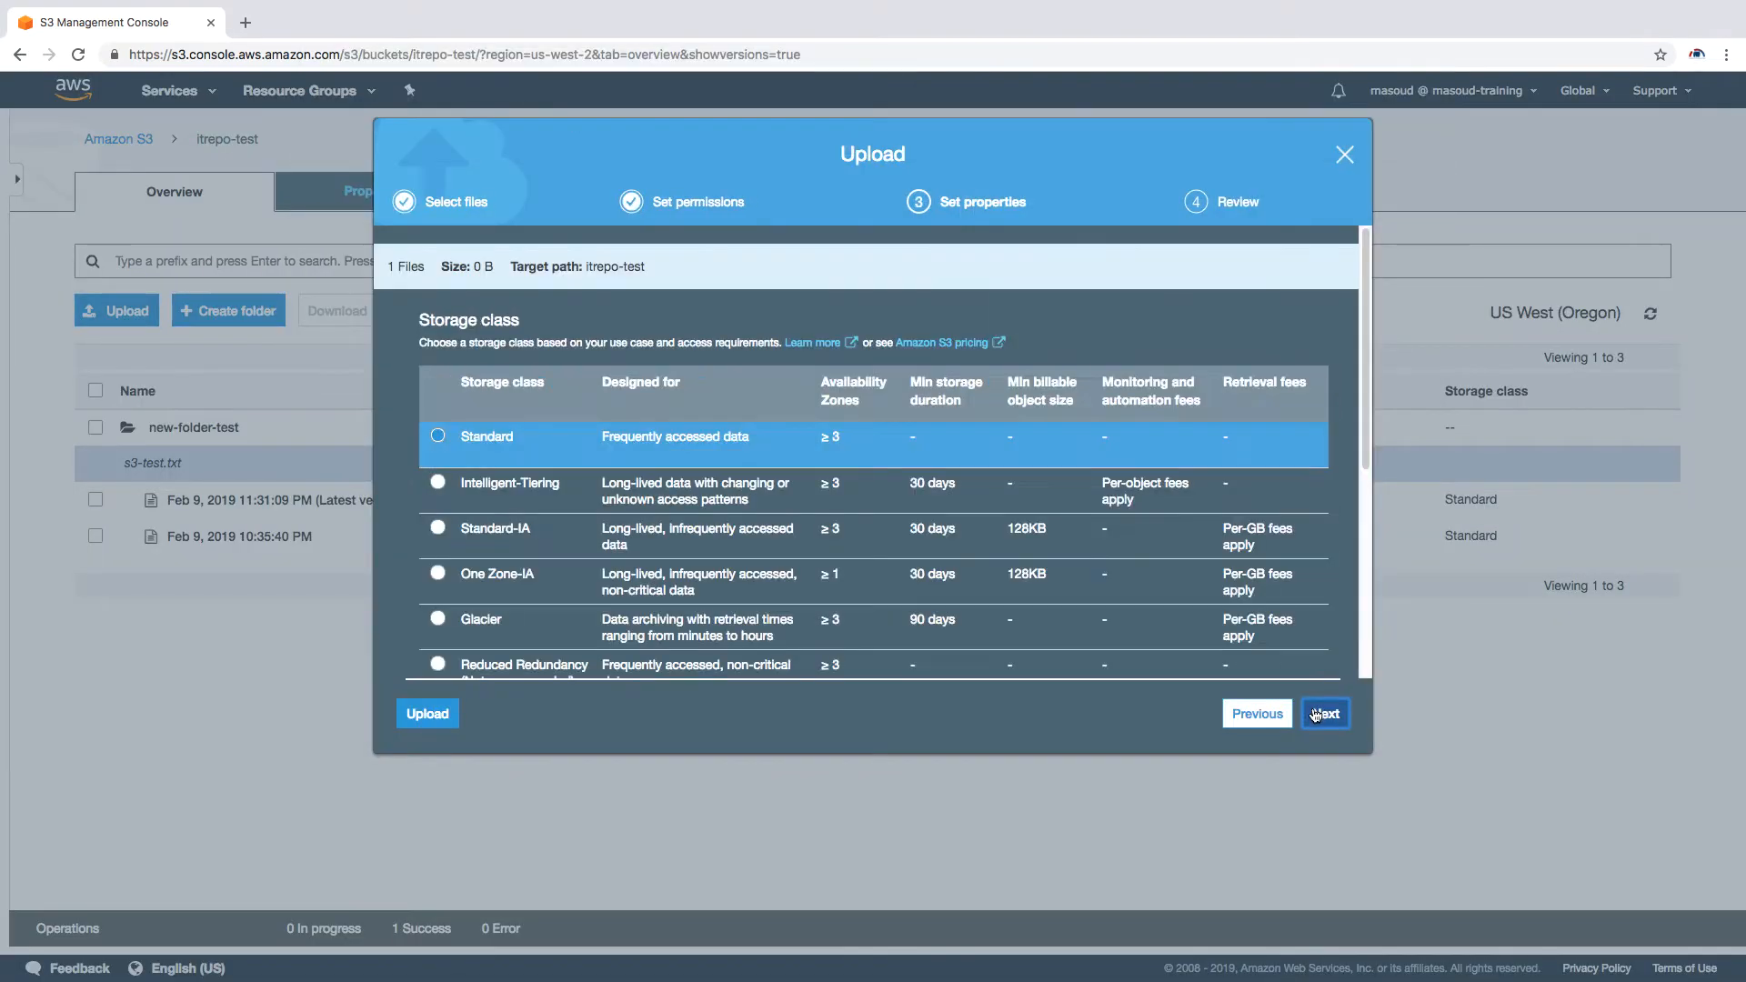
{"action": "left_click", "coordinate": [427, 713]}
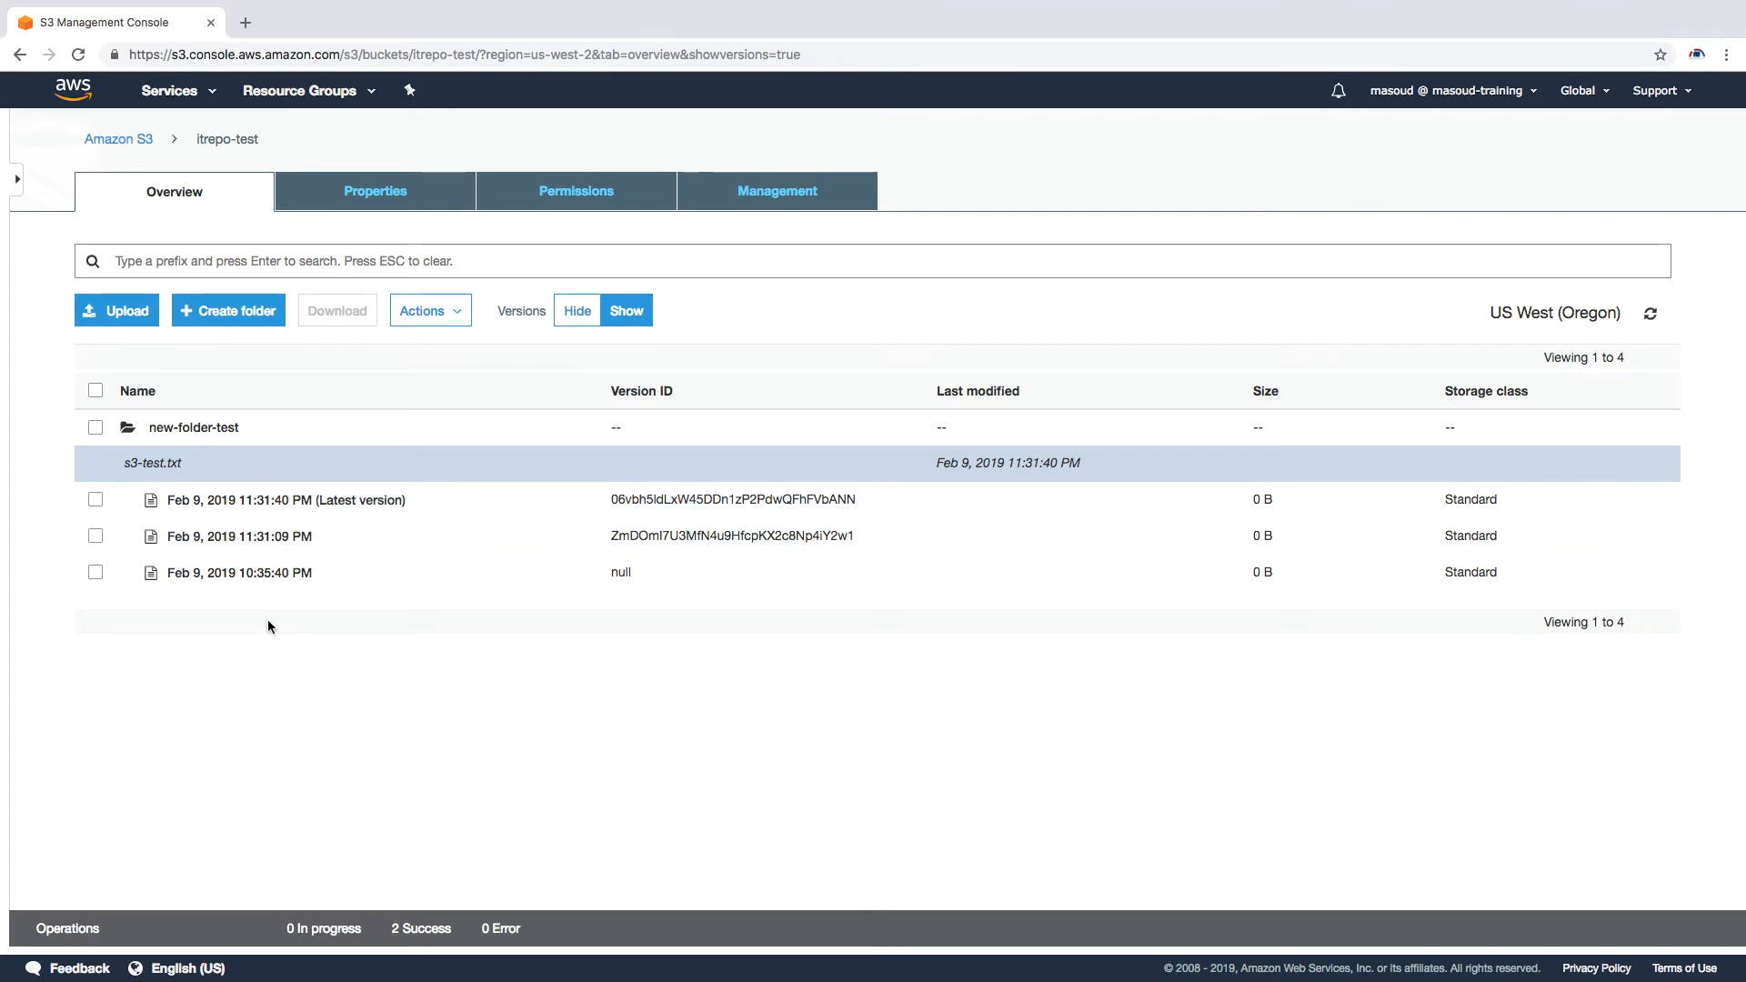
{"action": "left_click", "coordinate": [576, 312]}
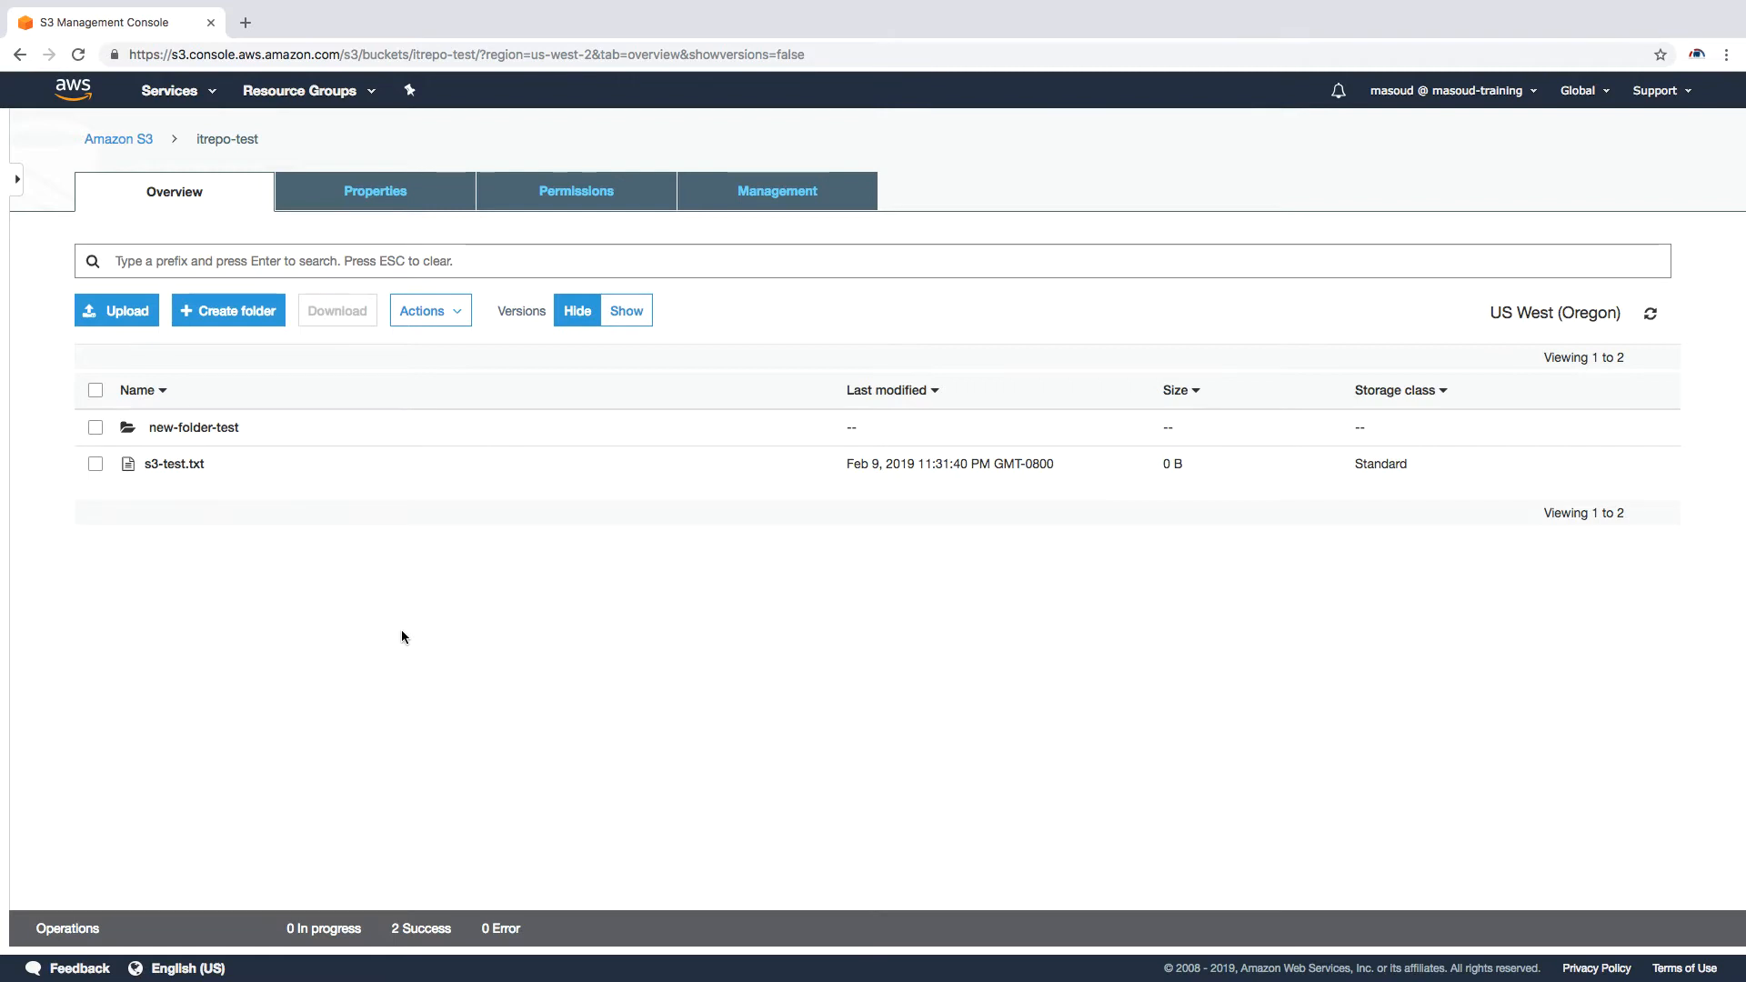
In a new Terminal window, create file1.txt with vi containing the text "This is file1" and save it
{"action": "right_click", "coordinate": [274, 950]}
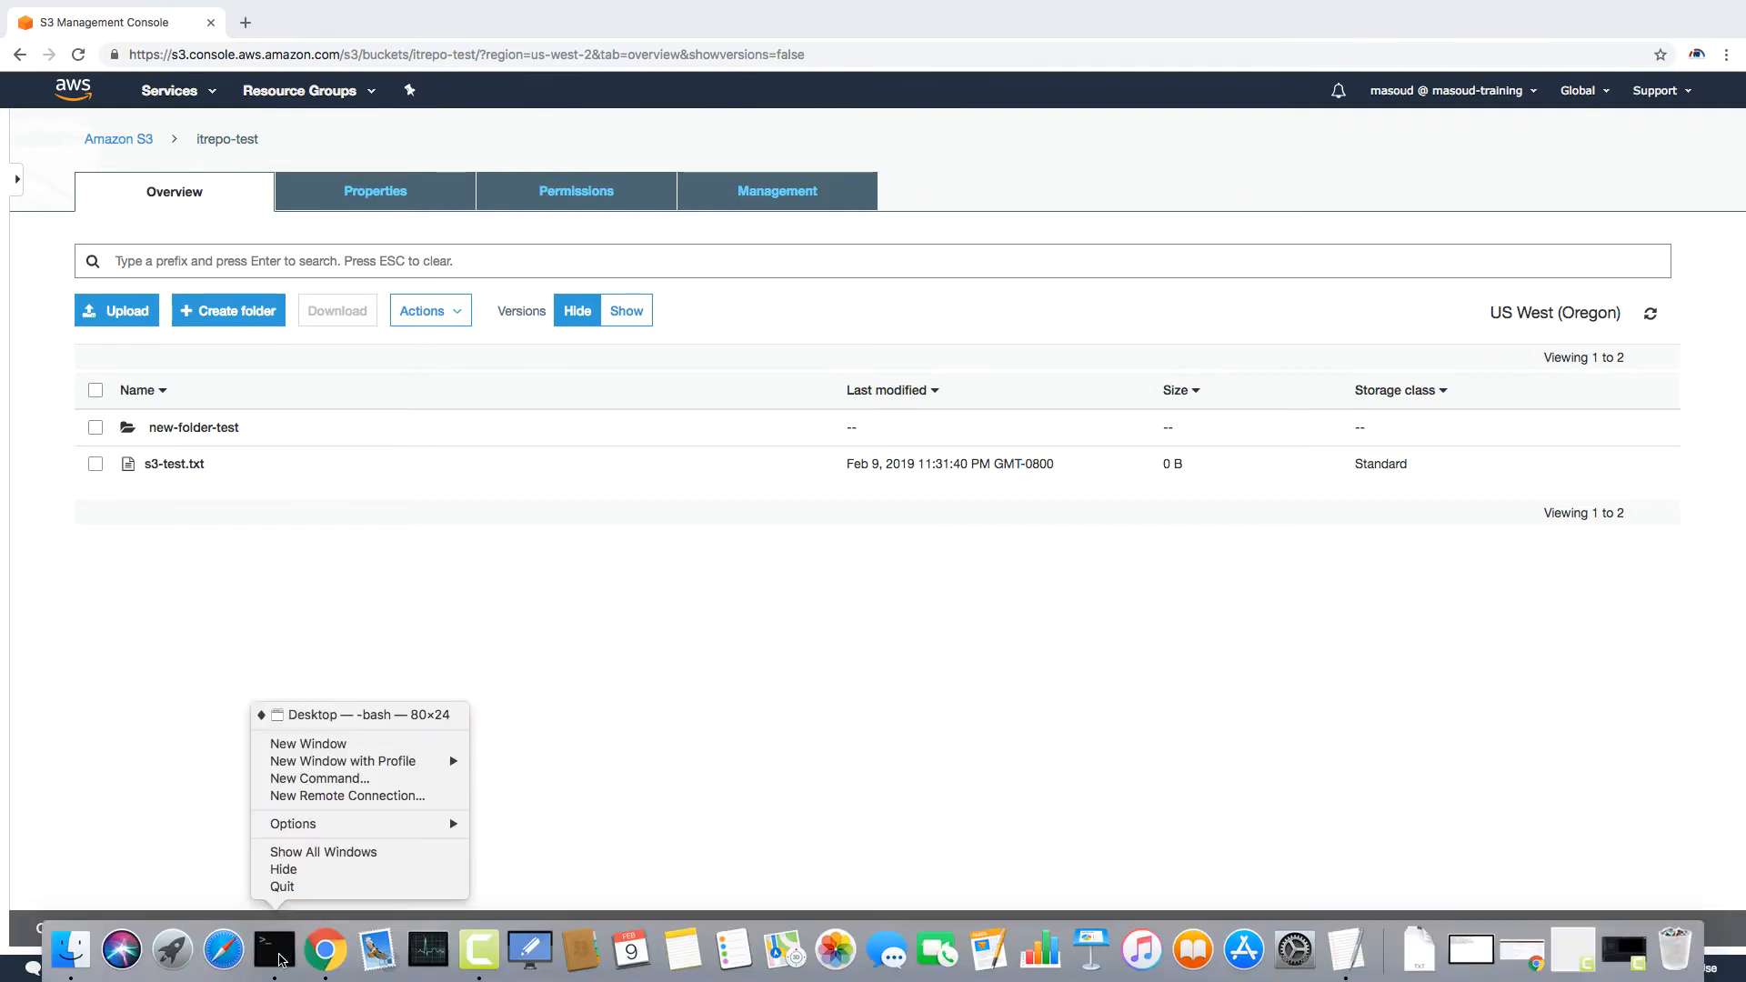
{"action": "left_click", "coordinate": [337, 752]}
{"action": "type", "text": "vi "}
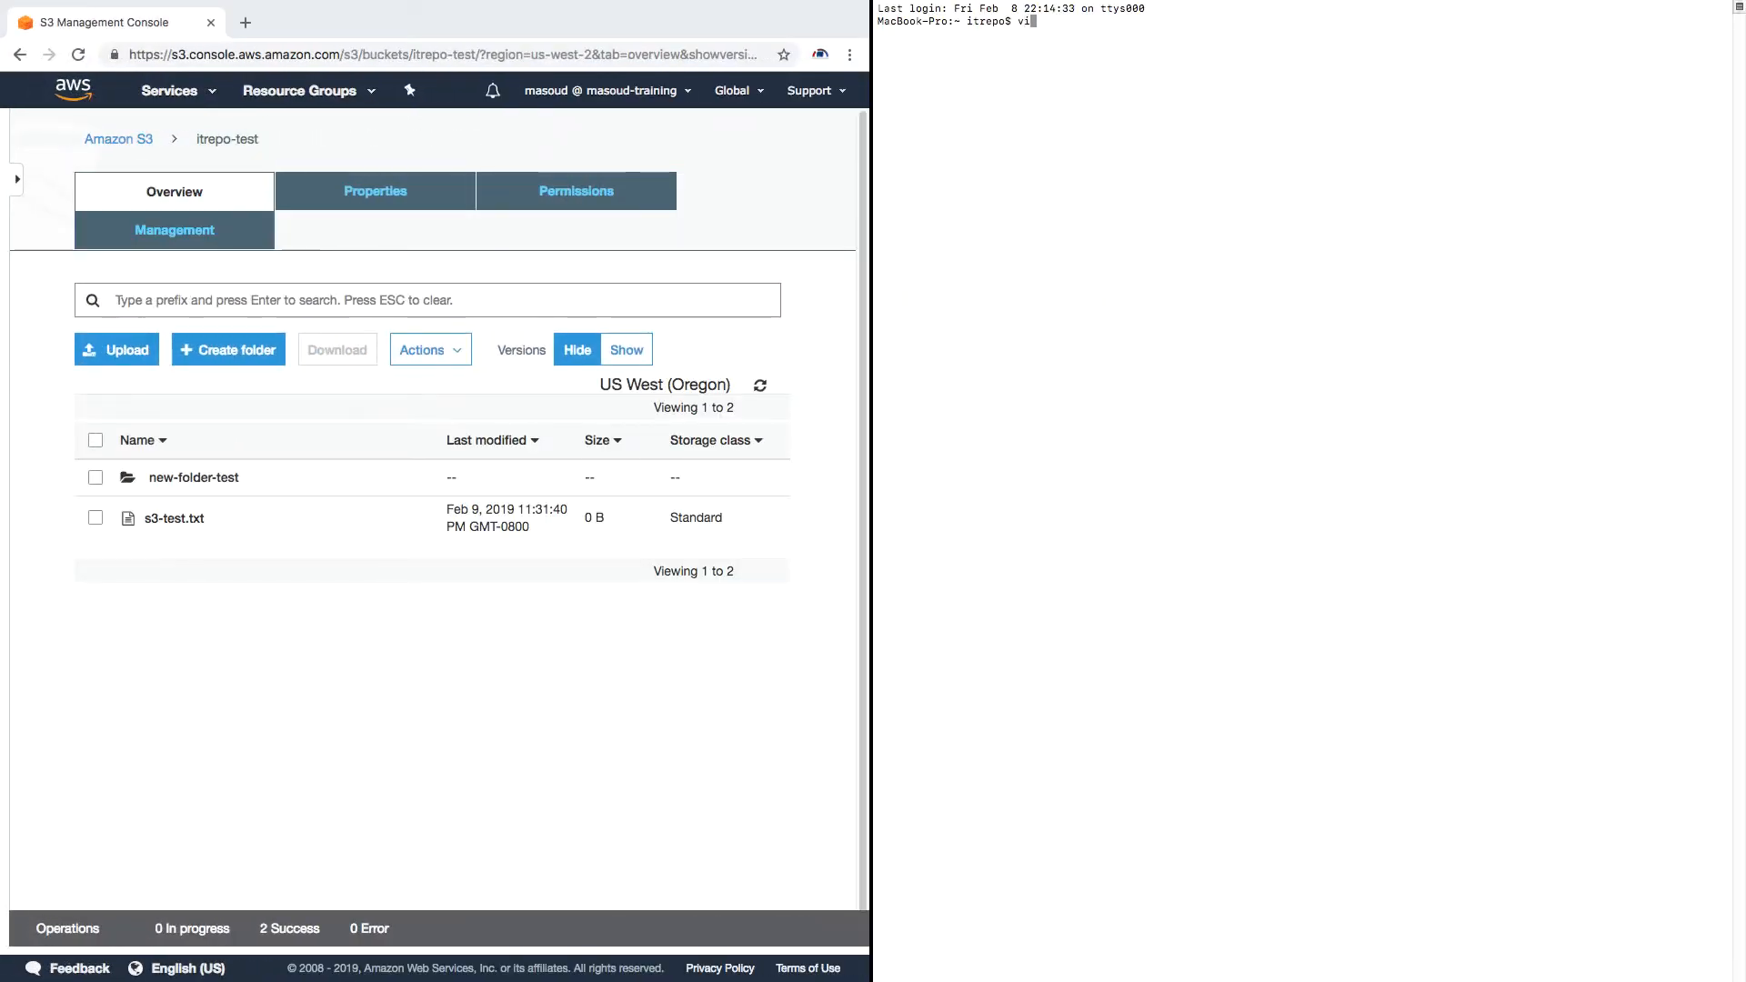
{"action": "type", "text": "fi"}
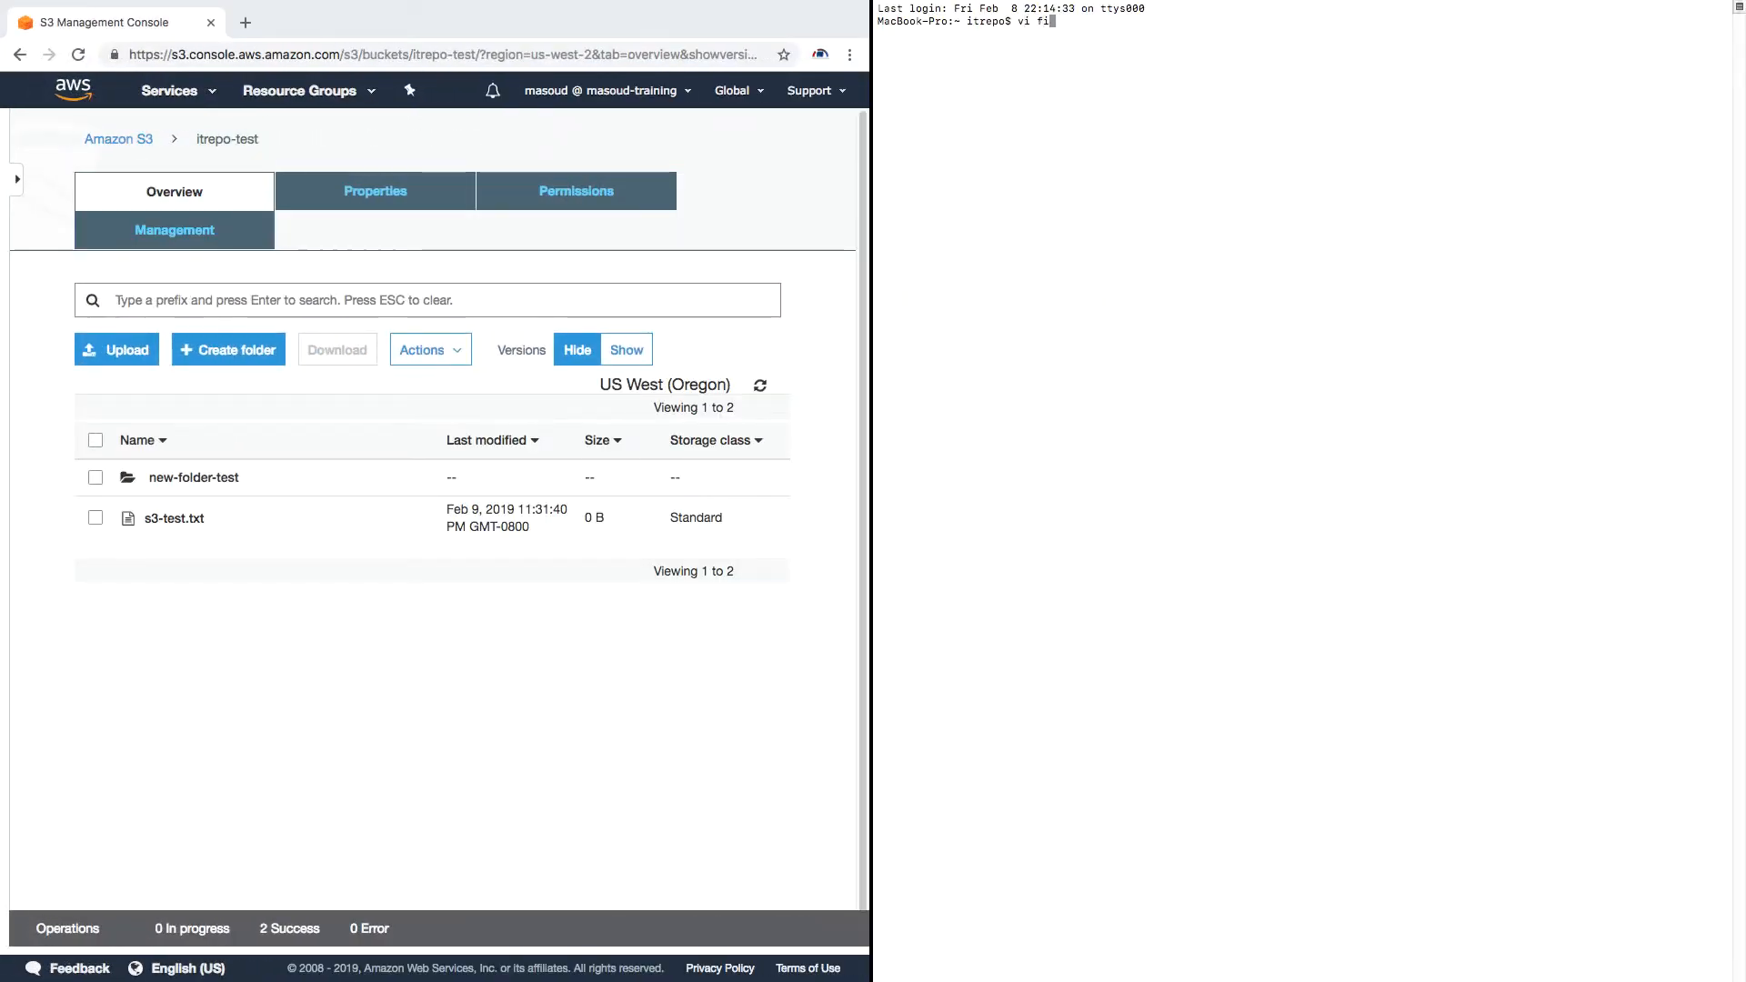
{"action": "type", "text": "le1.txt"}
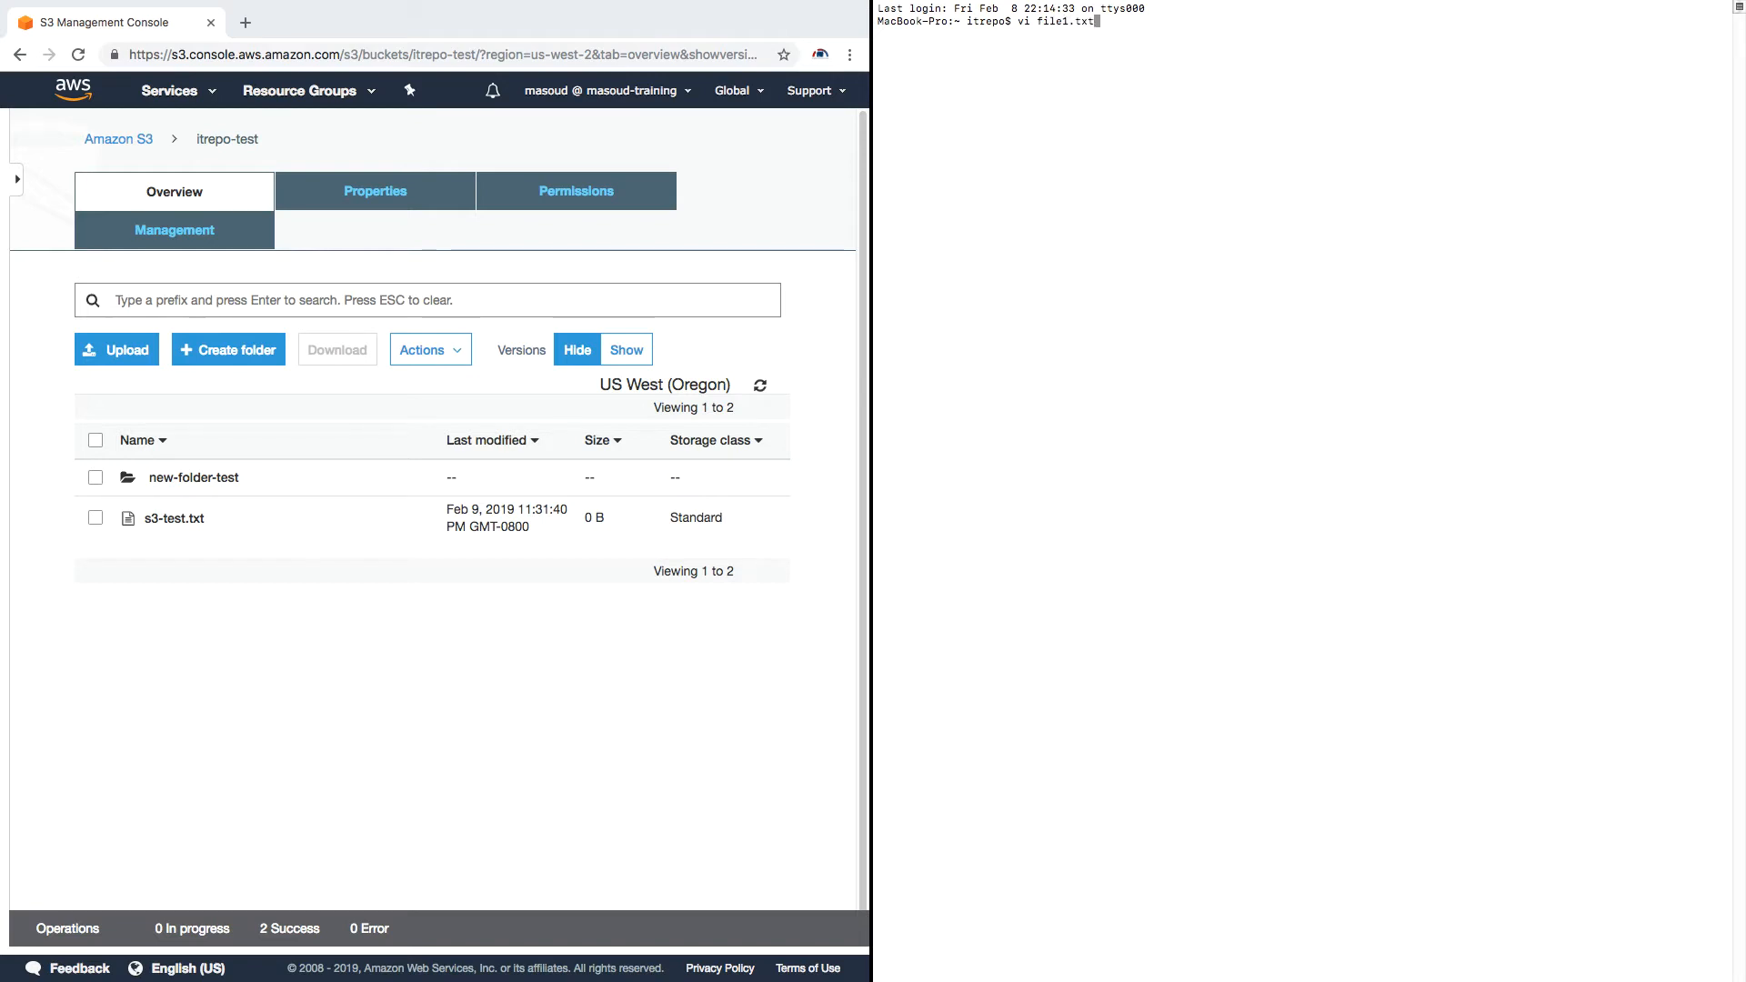
{"action": "key", "text": "Return"}
{"action": "type", "text": "iThis is "}
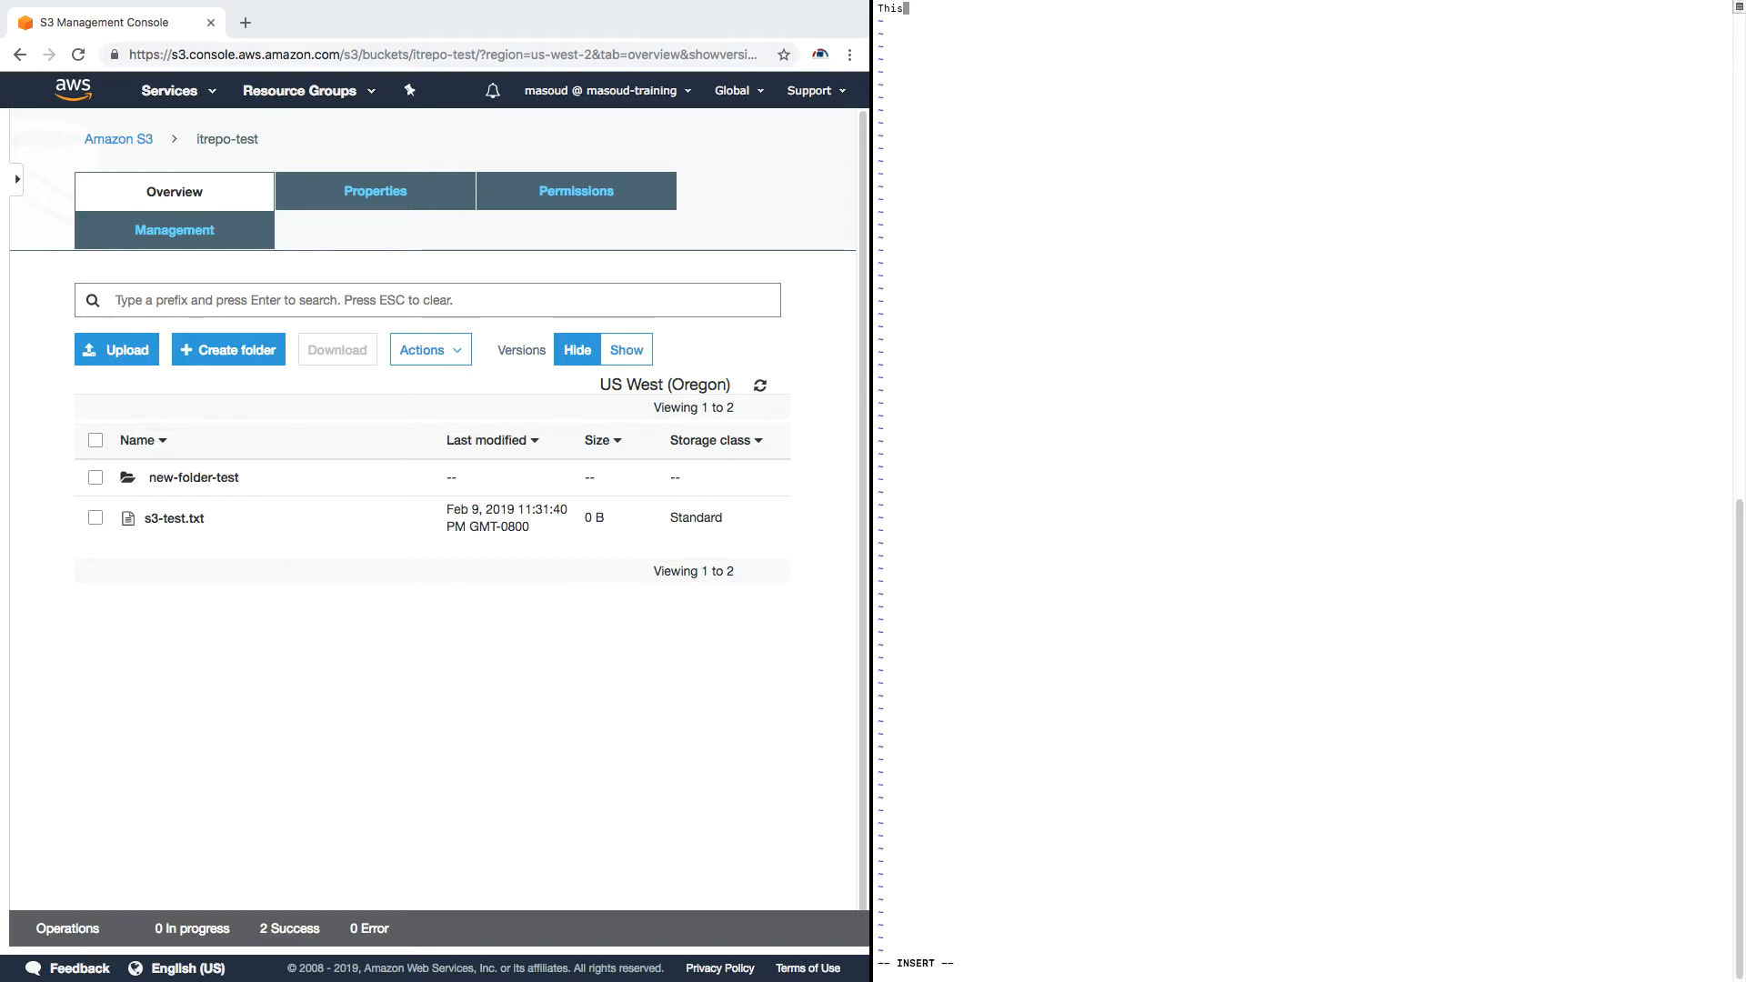
{"action": "type", "text": "file1"}
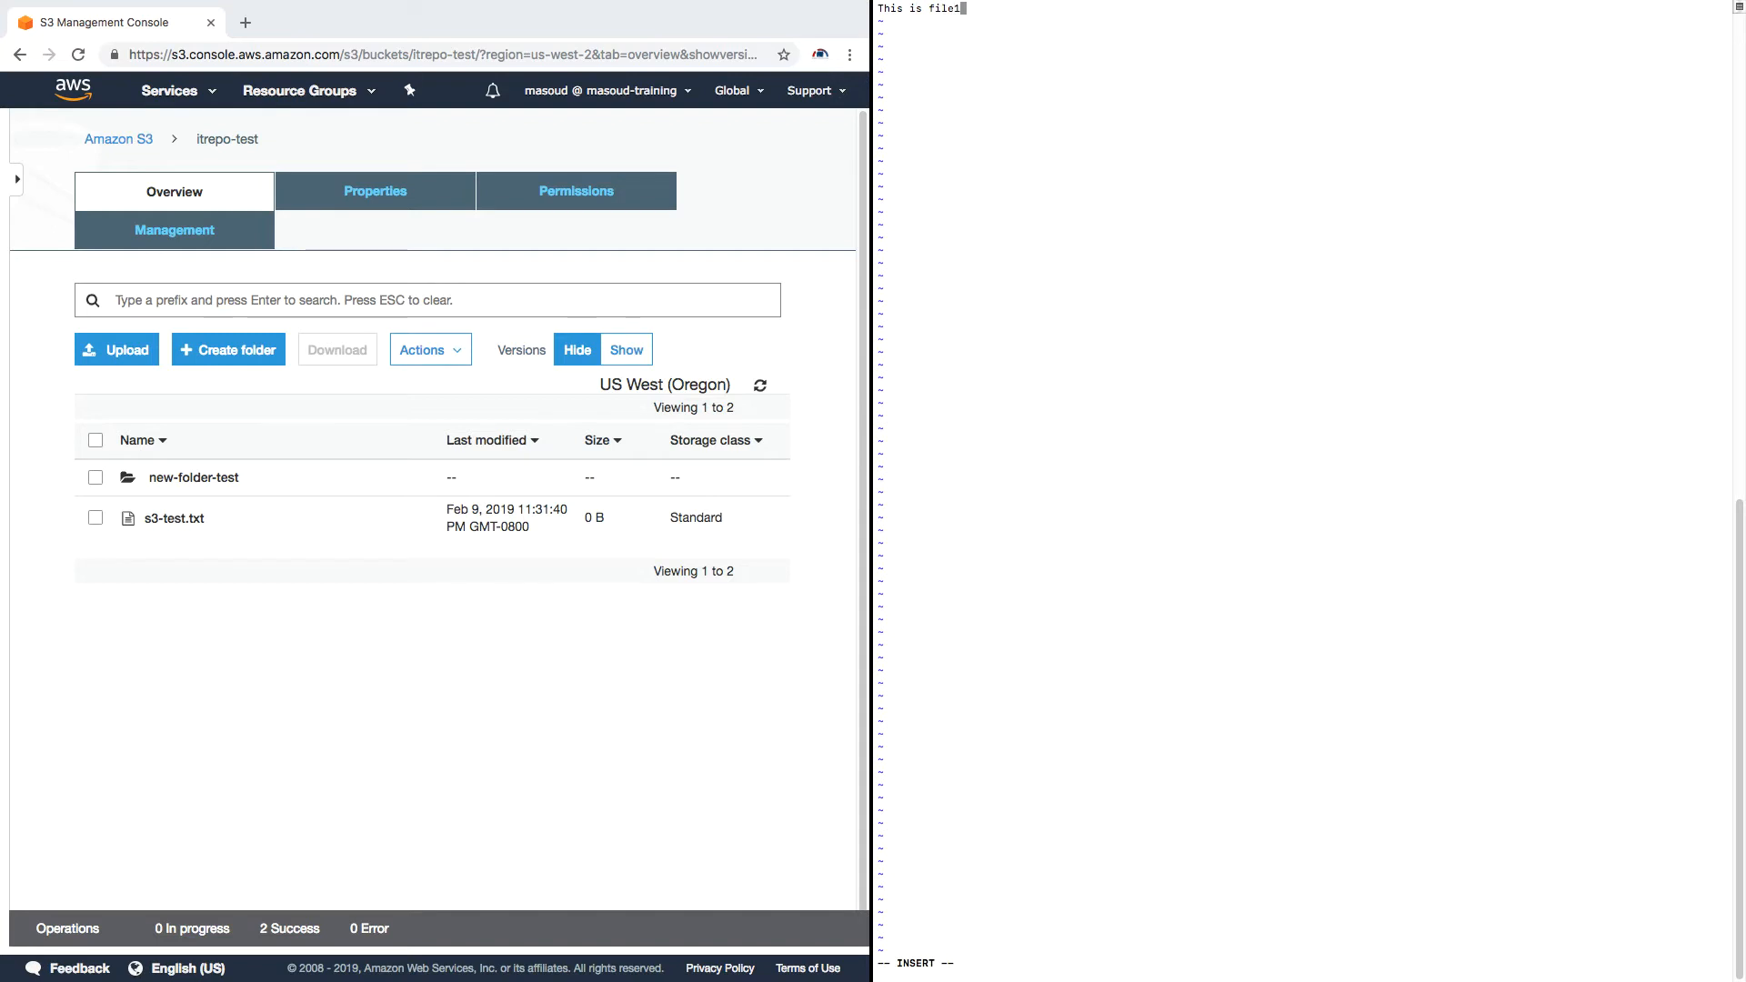
{"action": "key", "text": "Escape"}
{"action": "type", "text": ":wq"}
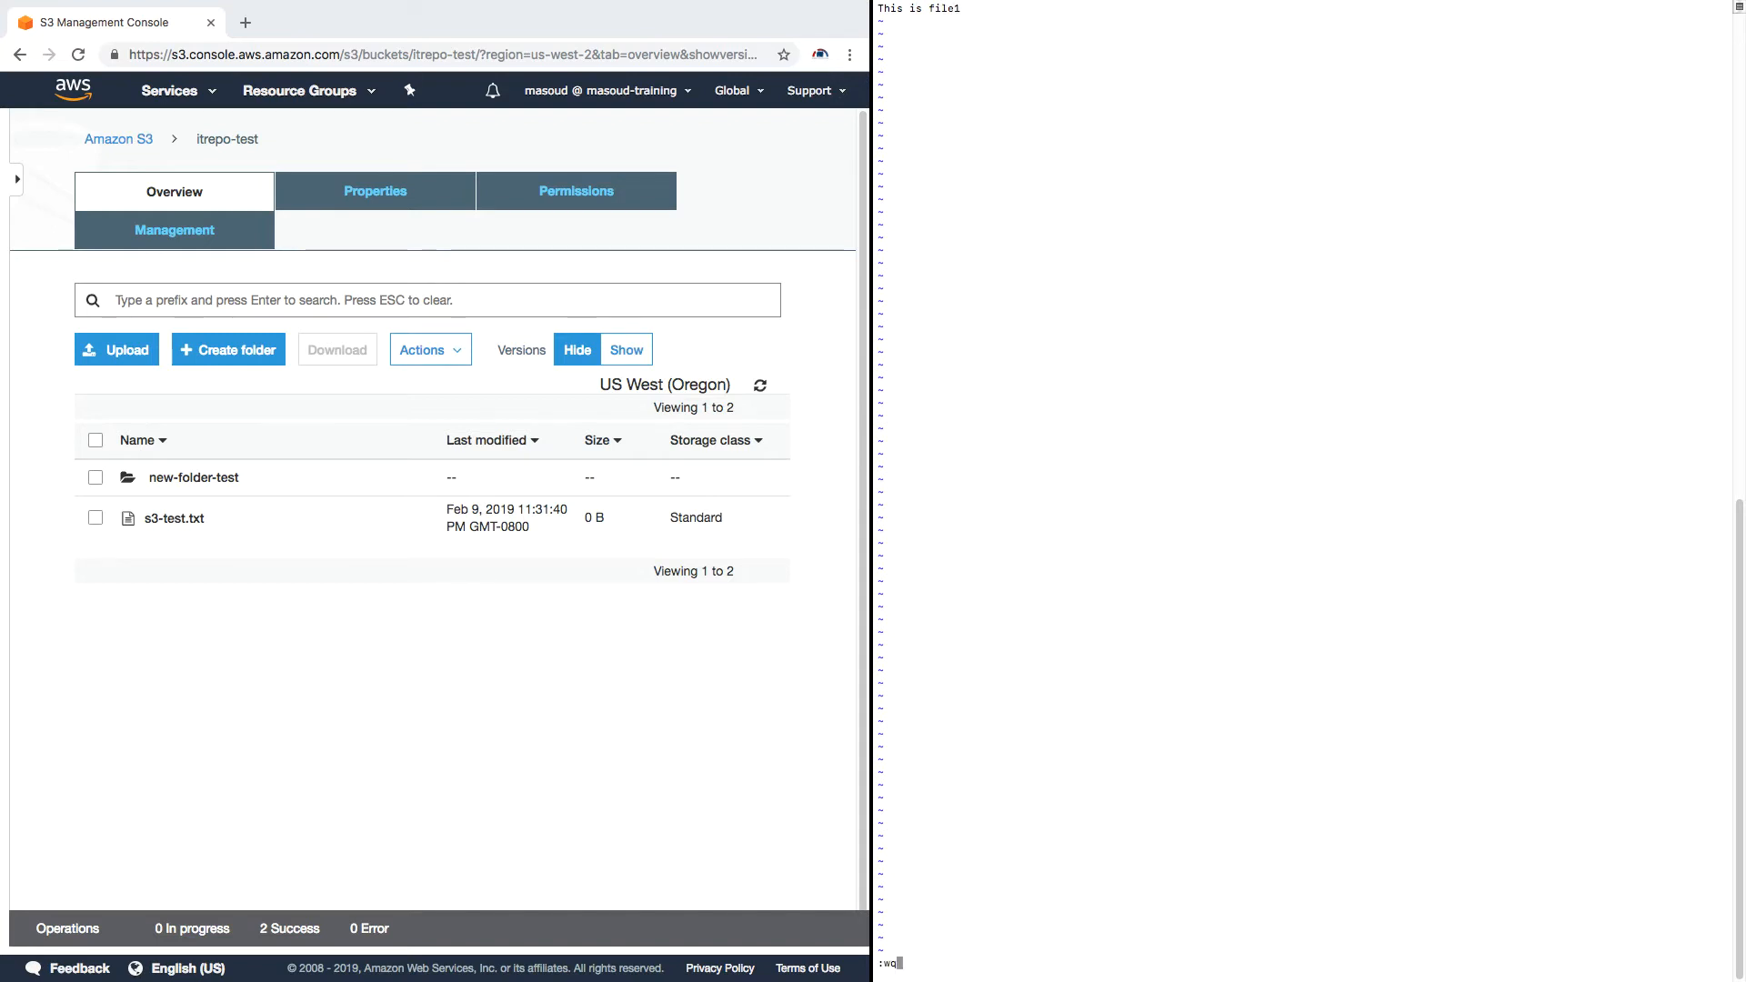
{"action": "key", "text": "Return"}
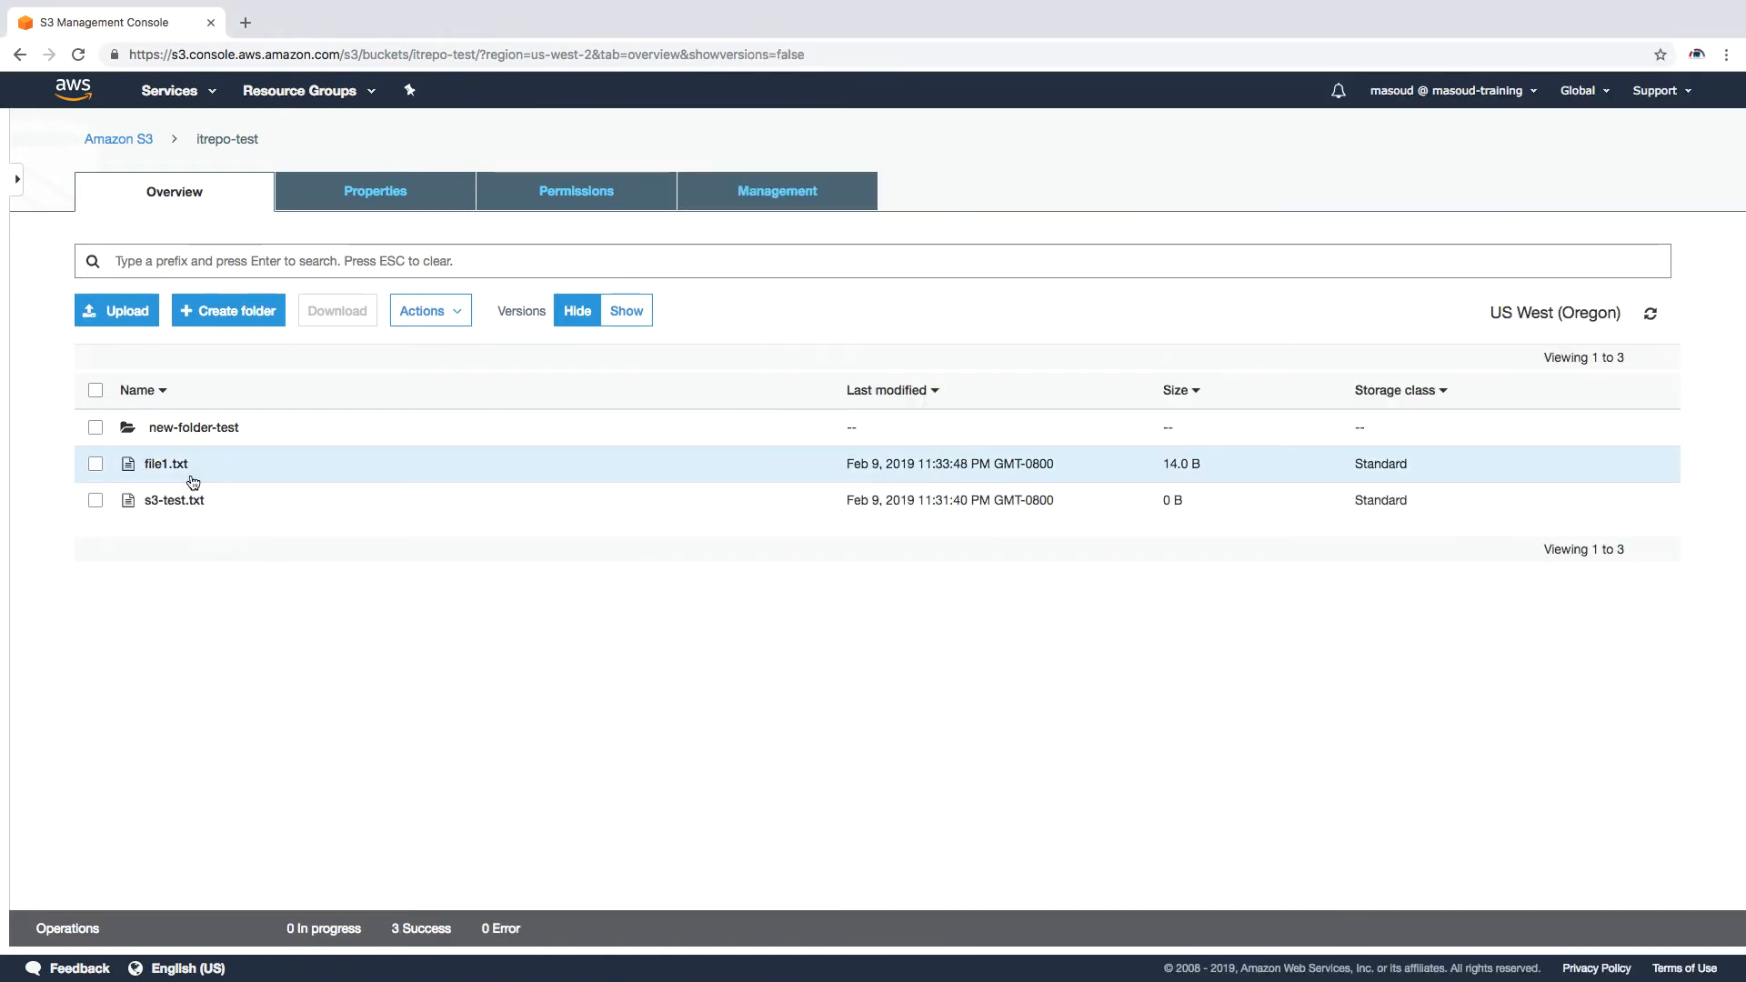
Open the details of file1.txt in the itrepo-test bucket and view the object's content
{"action": "left_click", "coordinate": [164, 466]}
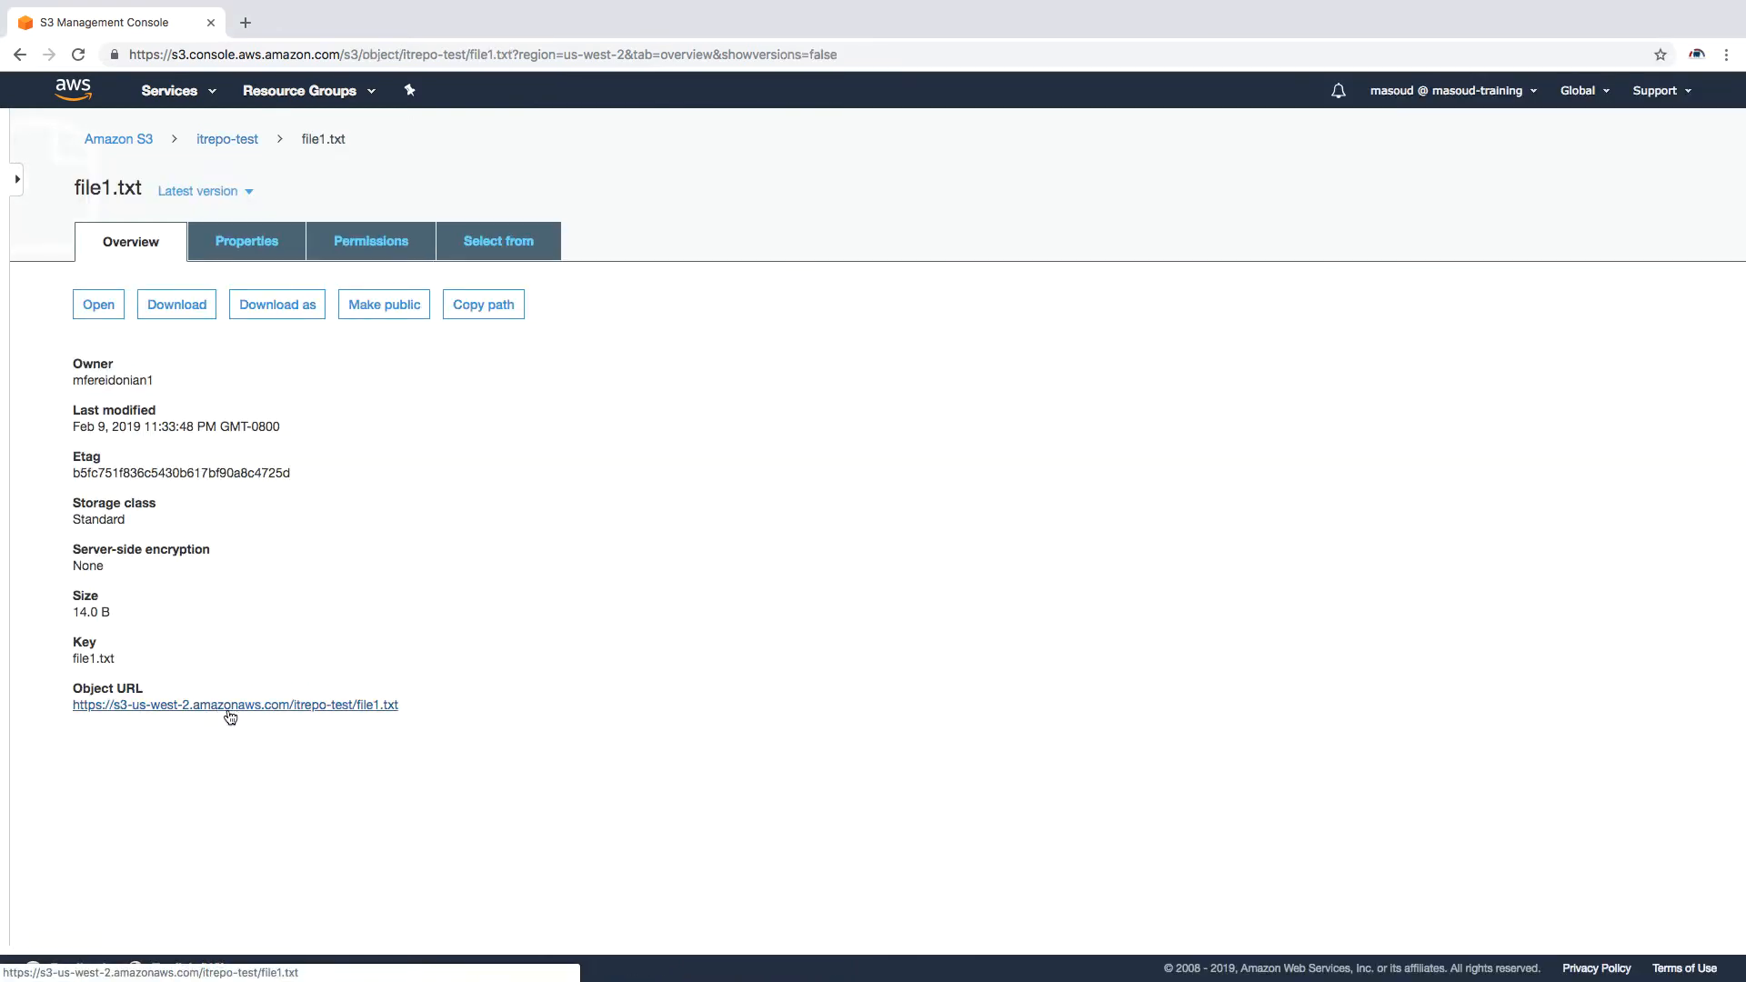
{"action": "left_click", "coordinate": [99, 306]}
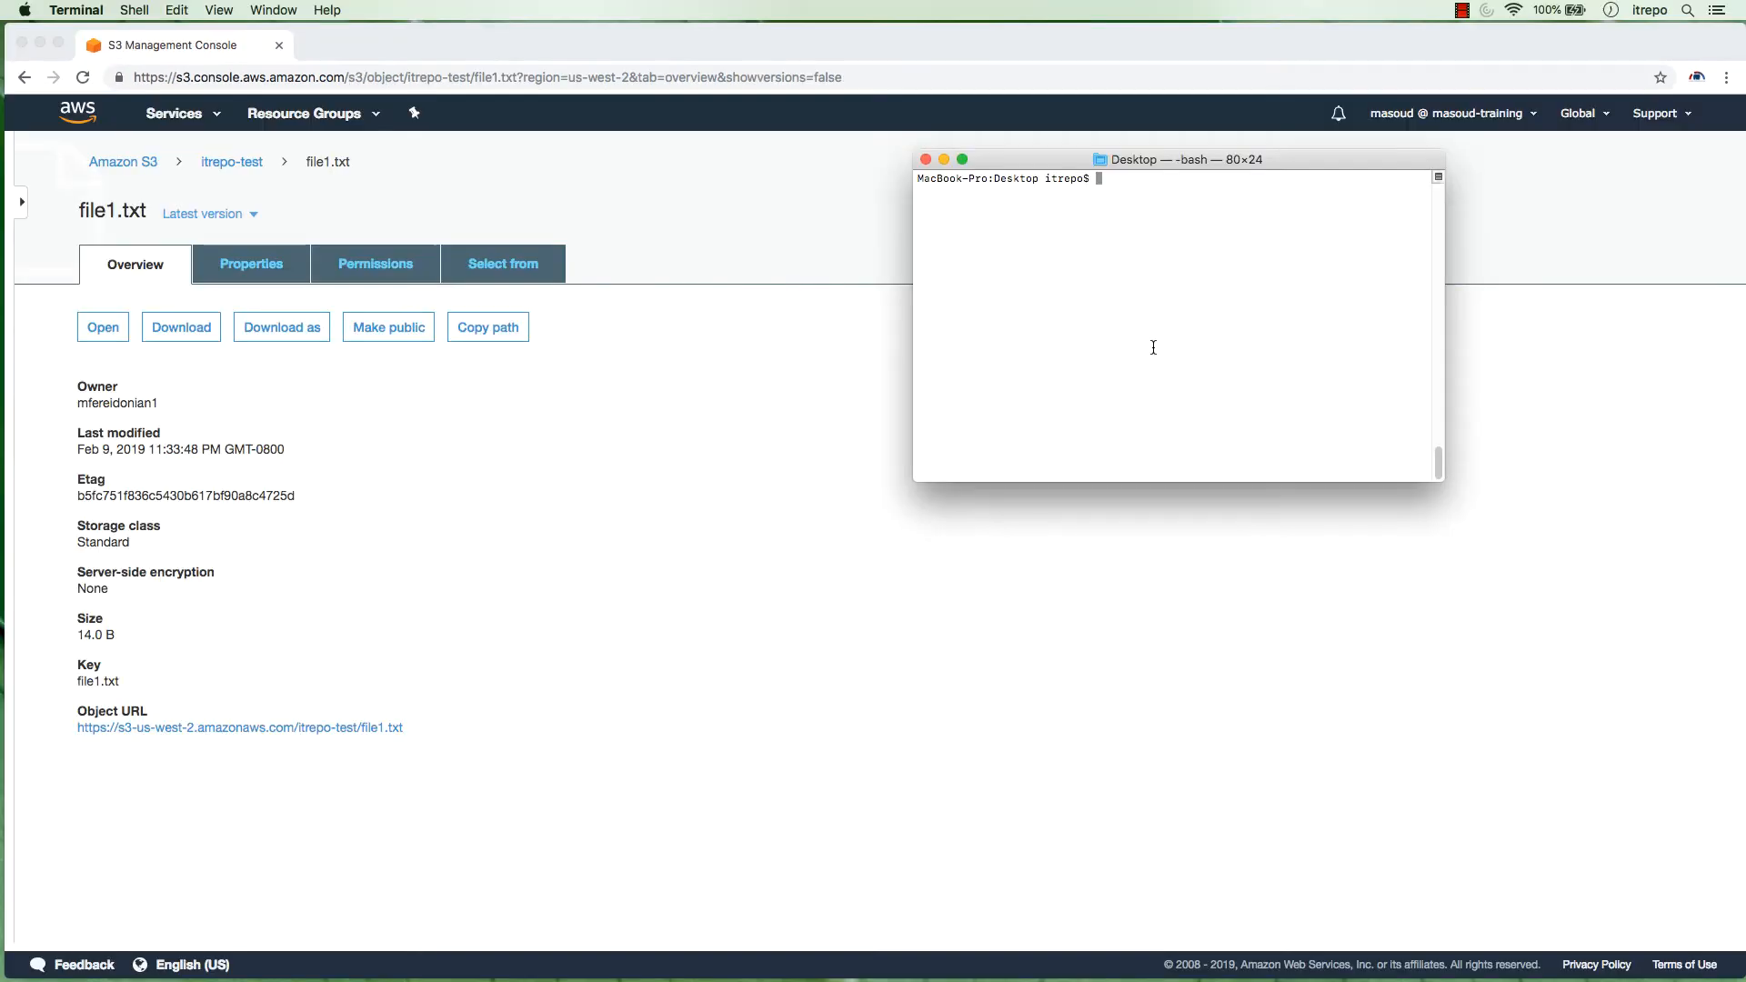
In Terminal, edit file1.txt on the Desktop with vi so it reads "This is file1 i with new information", and save it
{"action": "type", "text": "vi file1.txt"}
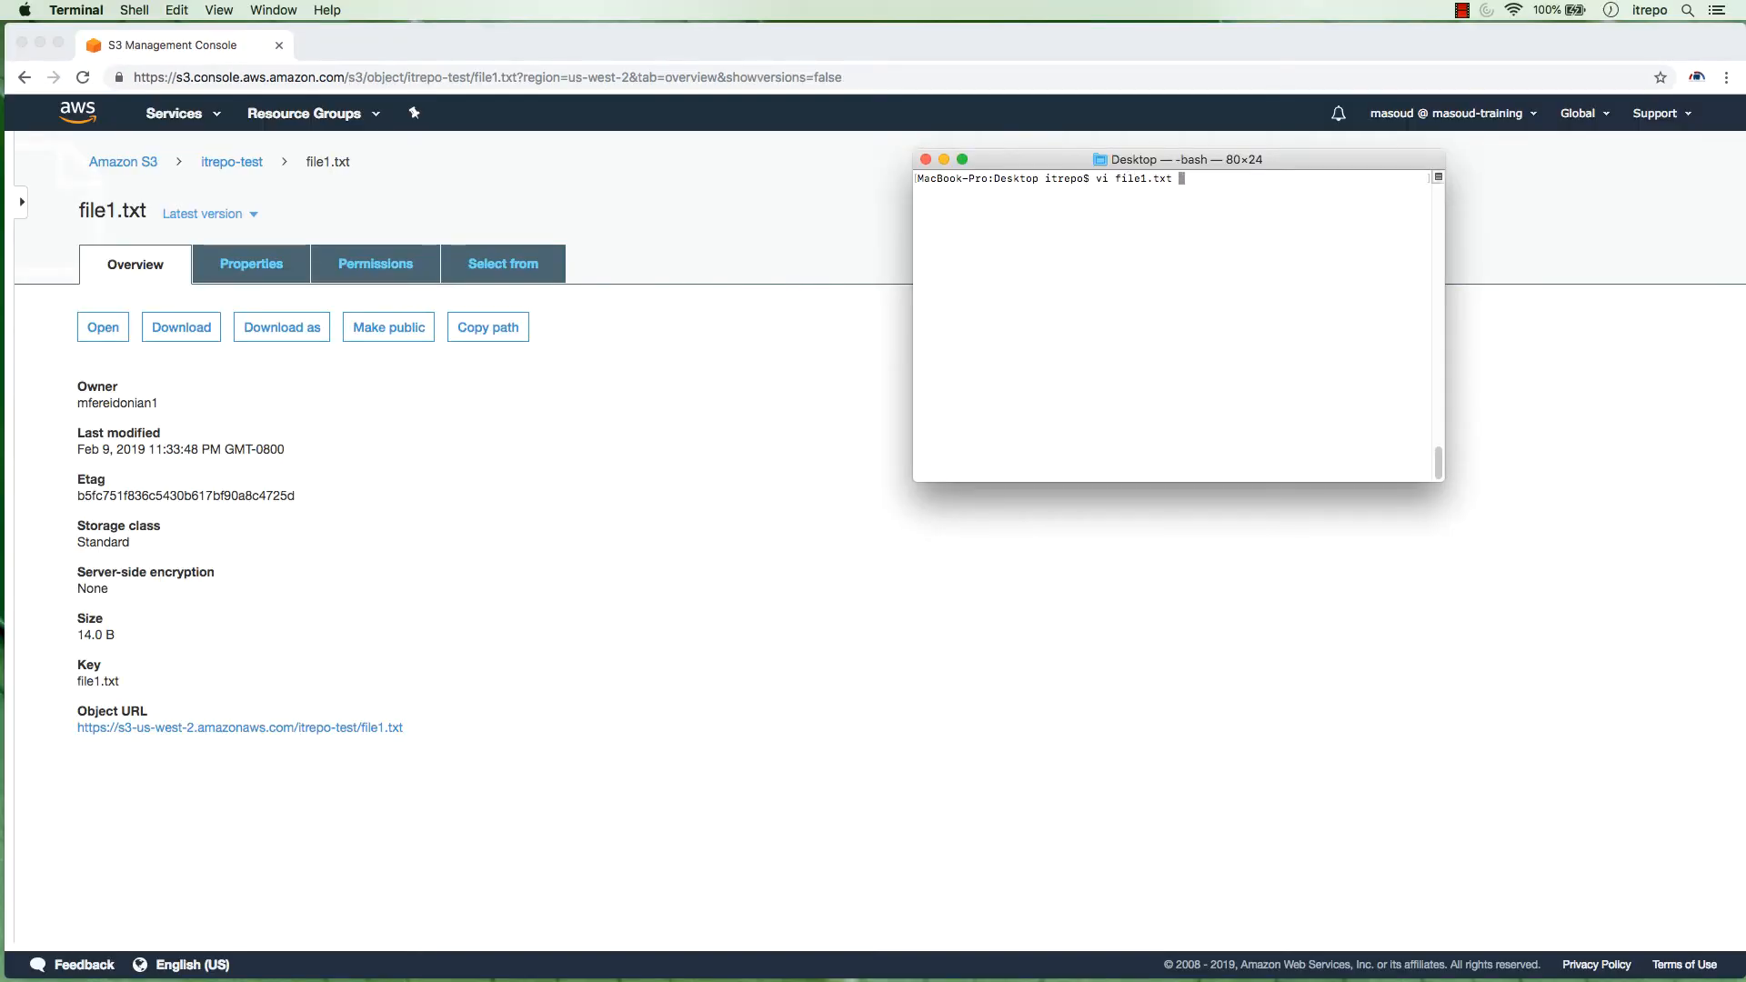
{"action": "key", "text": "Return"}
{"action": "key", "text": "i"}
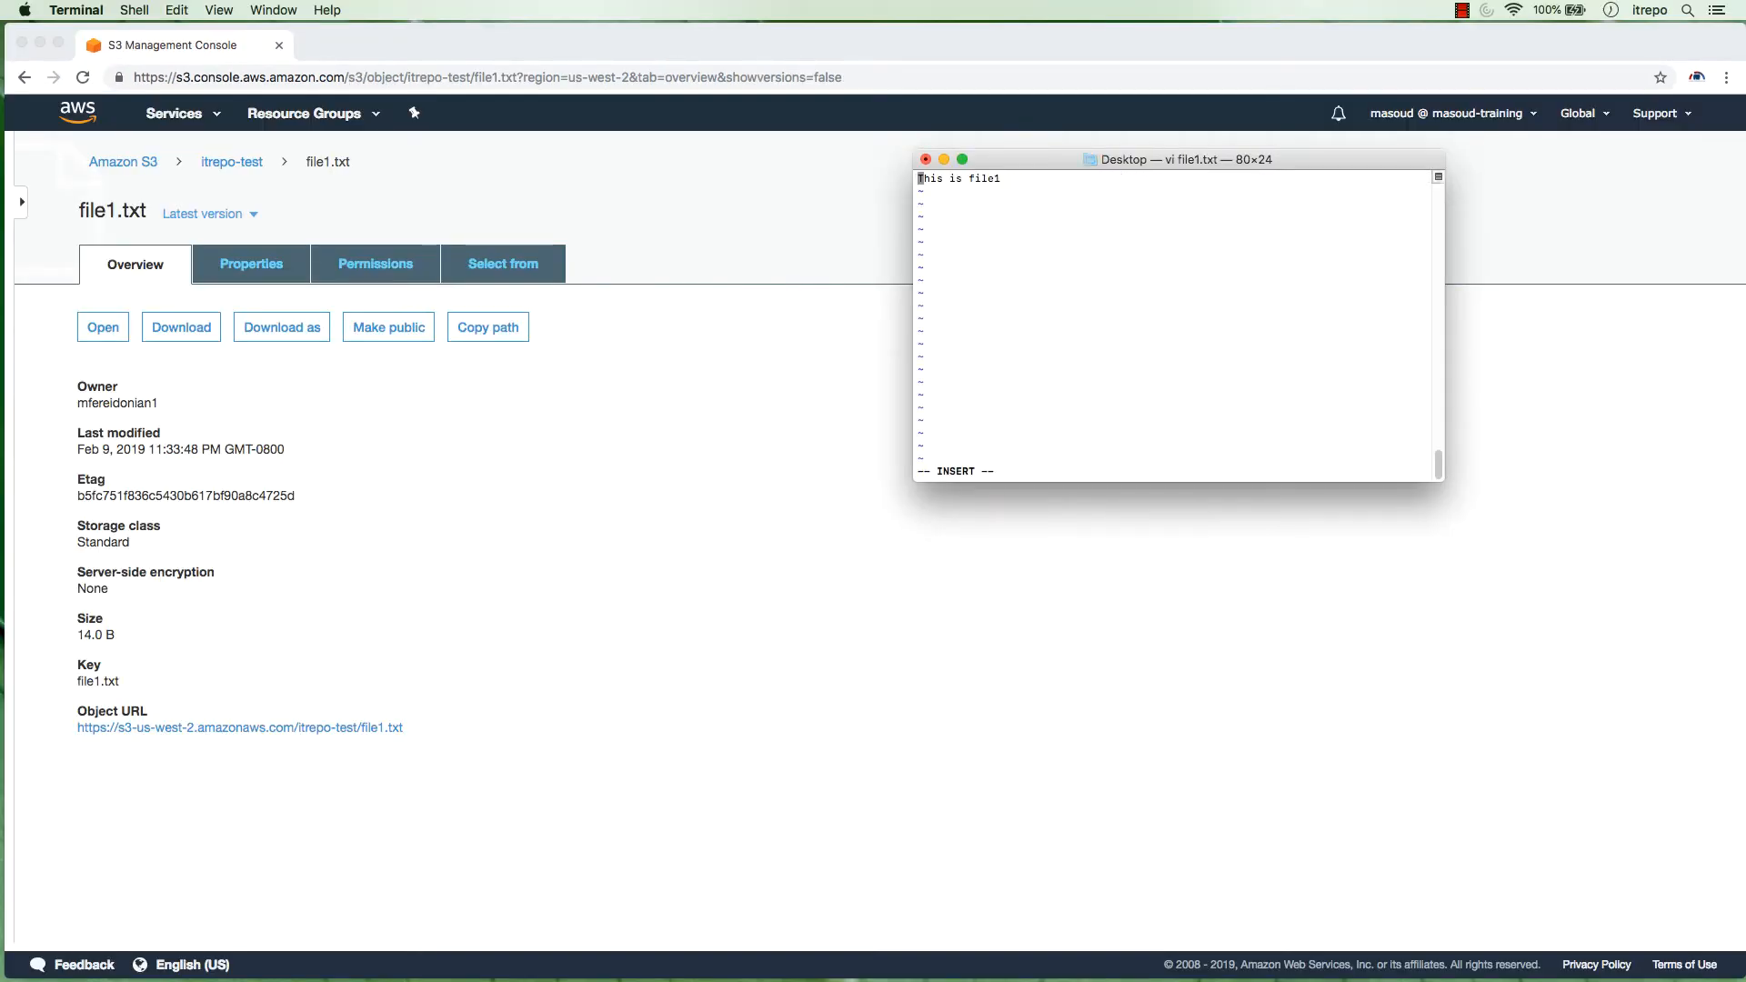
{"action": "key", "text": "End"}
{"action": "type", "text": "i with new information"}
{"action": "key", "text": "Escape"}
{"action": "type", "text": ":wq"}
{"action": "key", "text": "Return"}
Switch back to the S3 console in Chrome and upload the edited file1.txt to the itrepo-test bucket
{"action": "left_click", "coordinate": [555, 357]}
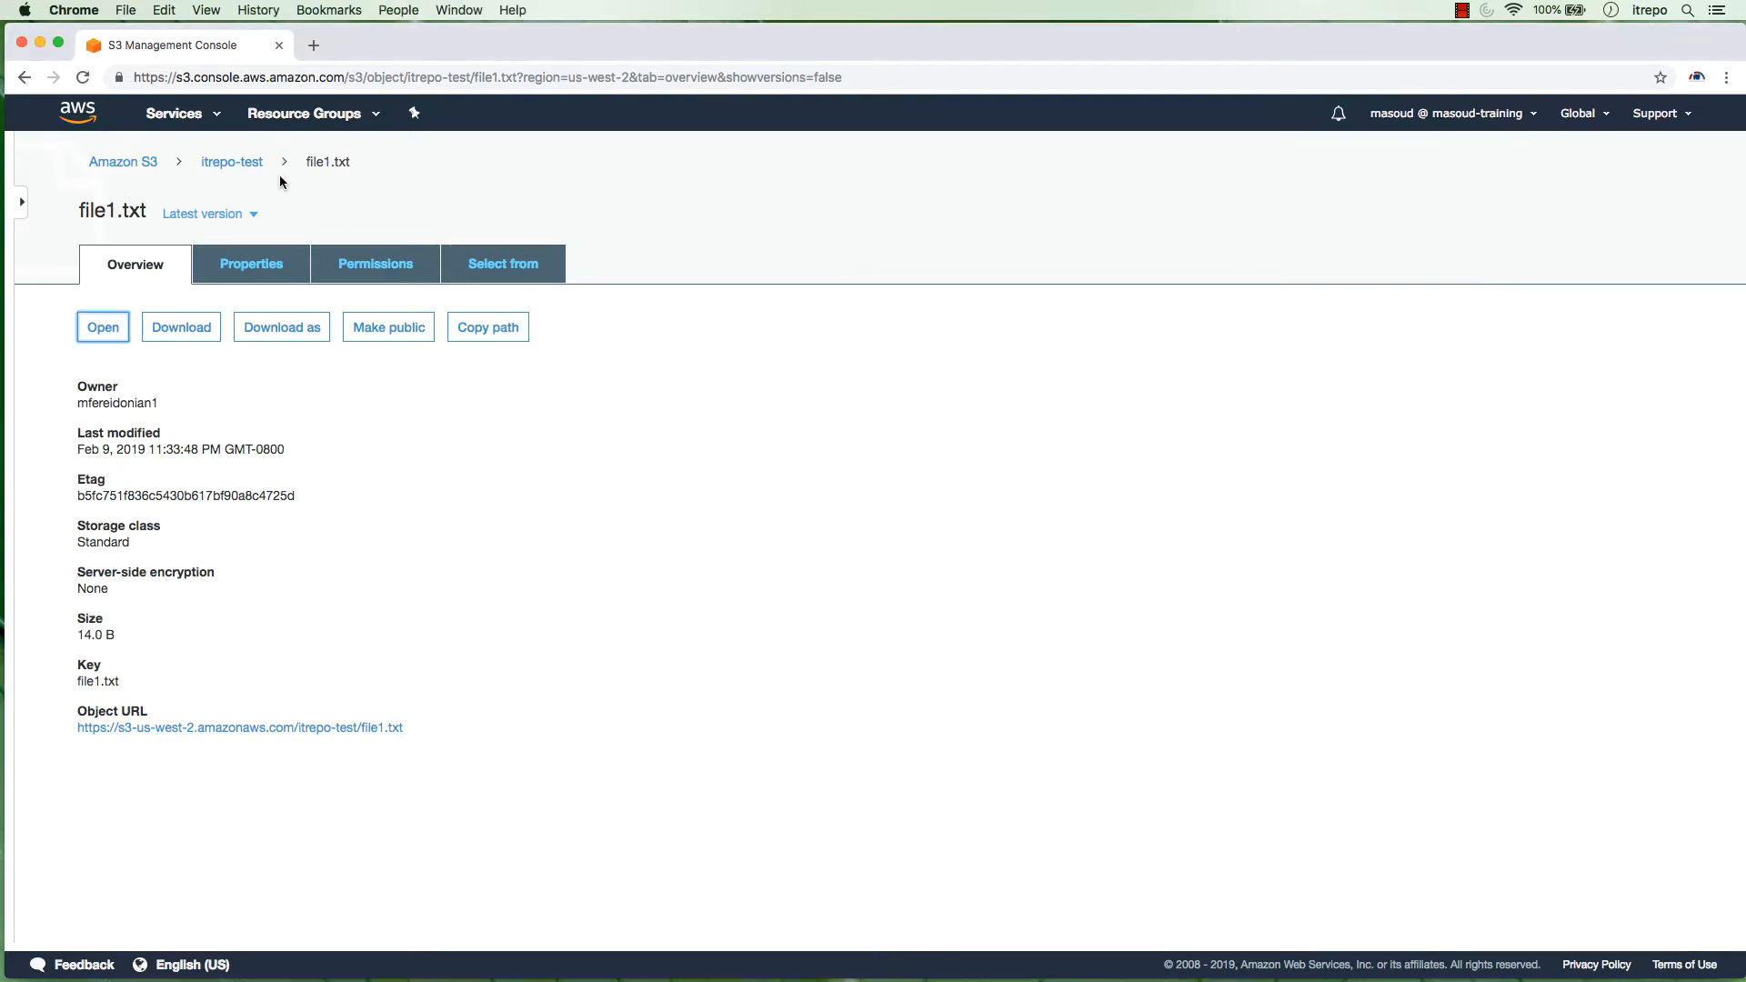
{"action": "left_click", "coordinate": [240, 166]}
{"action": "left_click", "coordinate": [142, 336]}
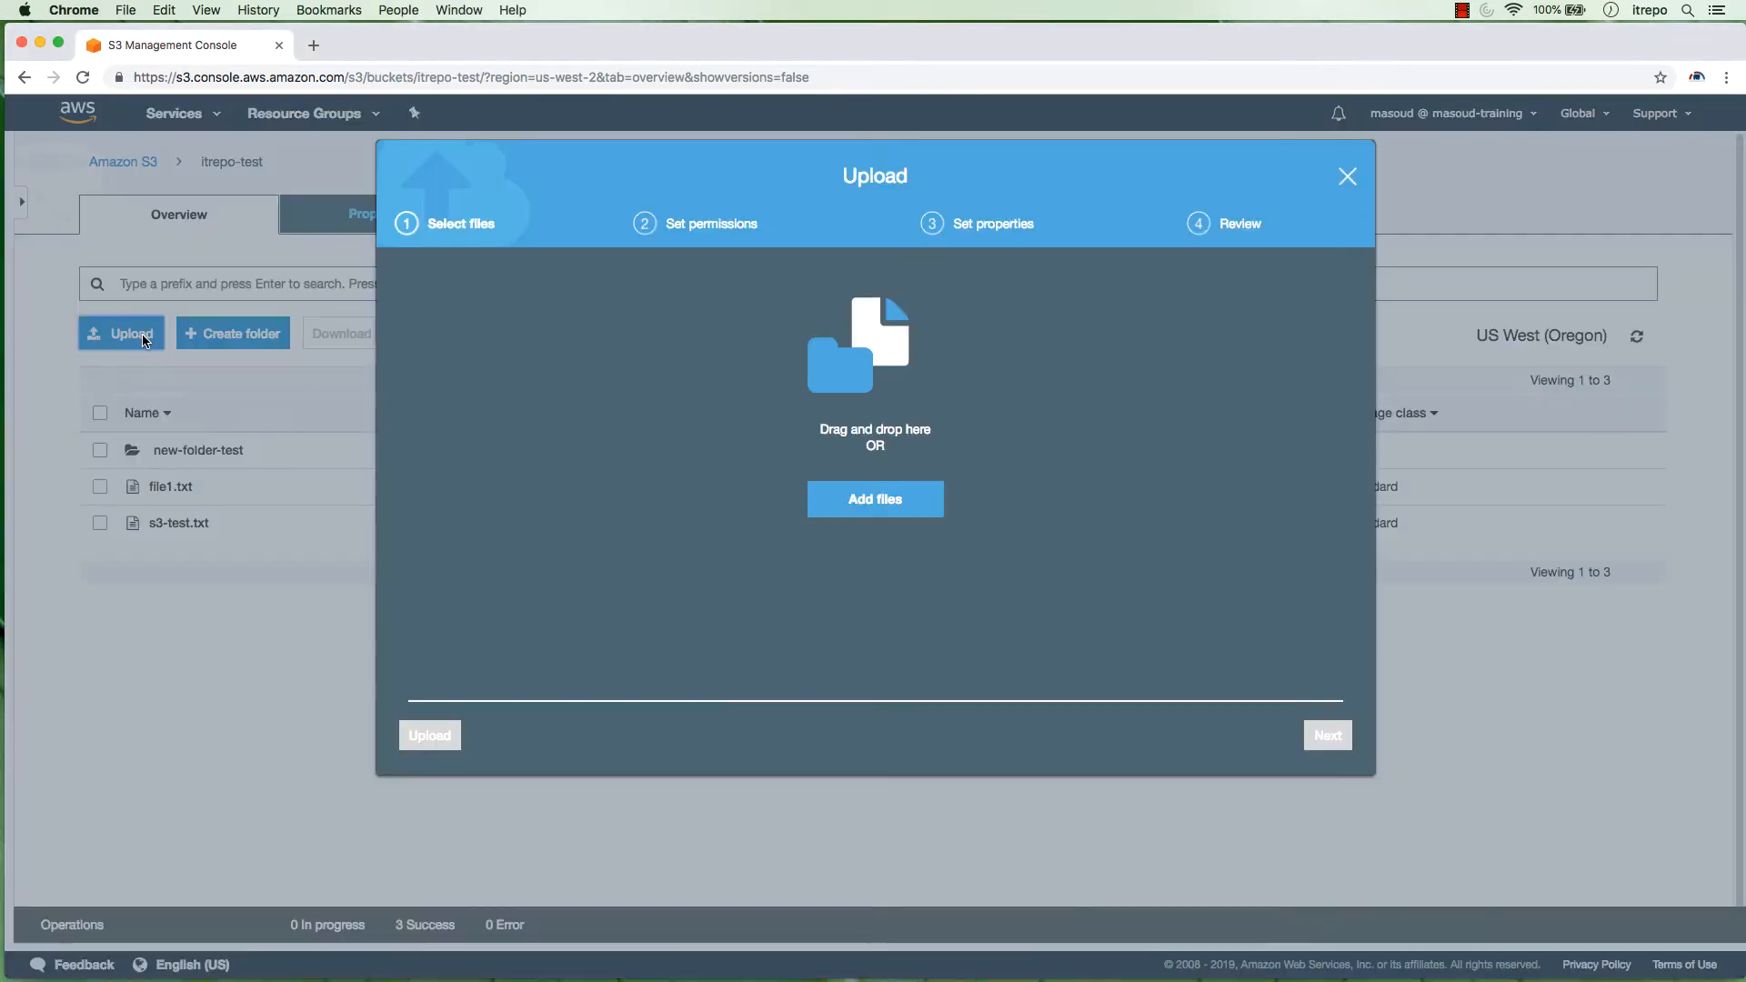
{"action": "left_click", "coordinate": [889, 502]}
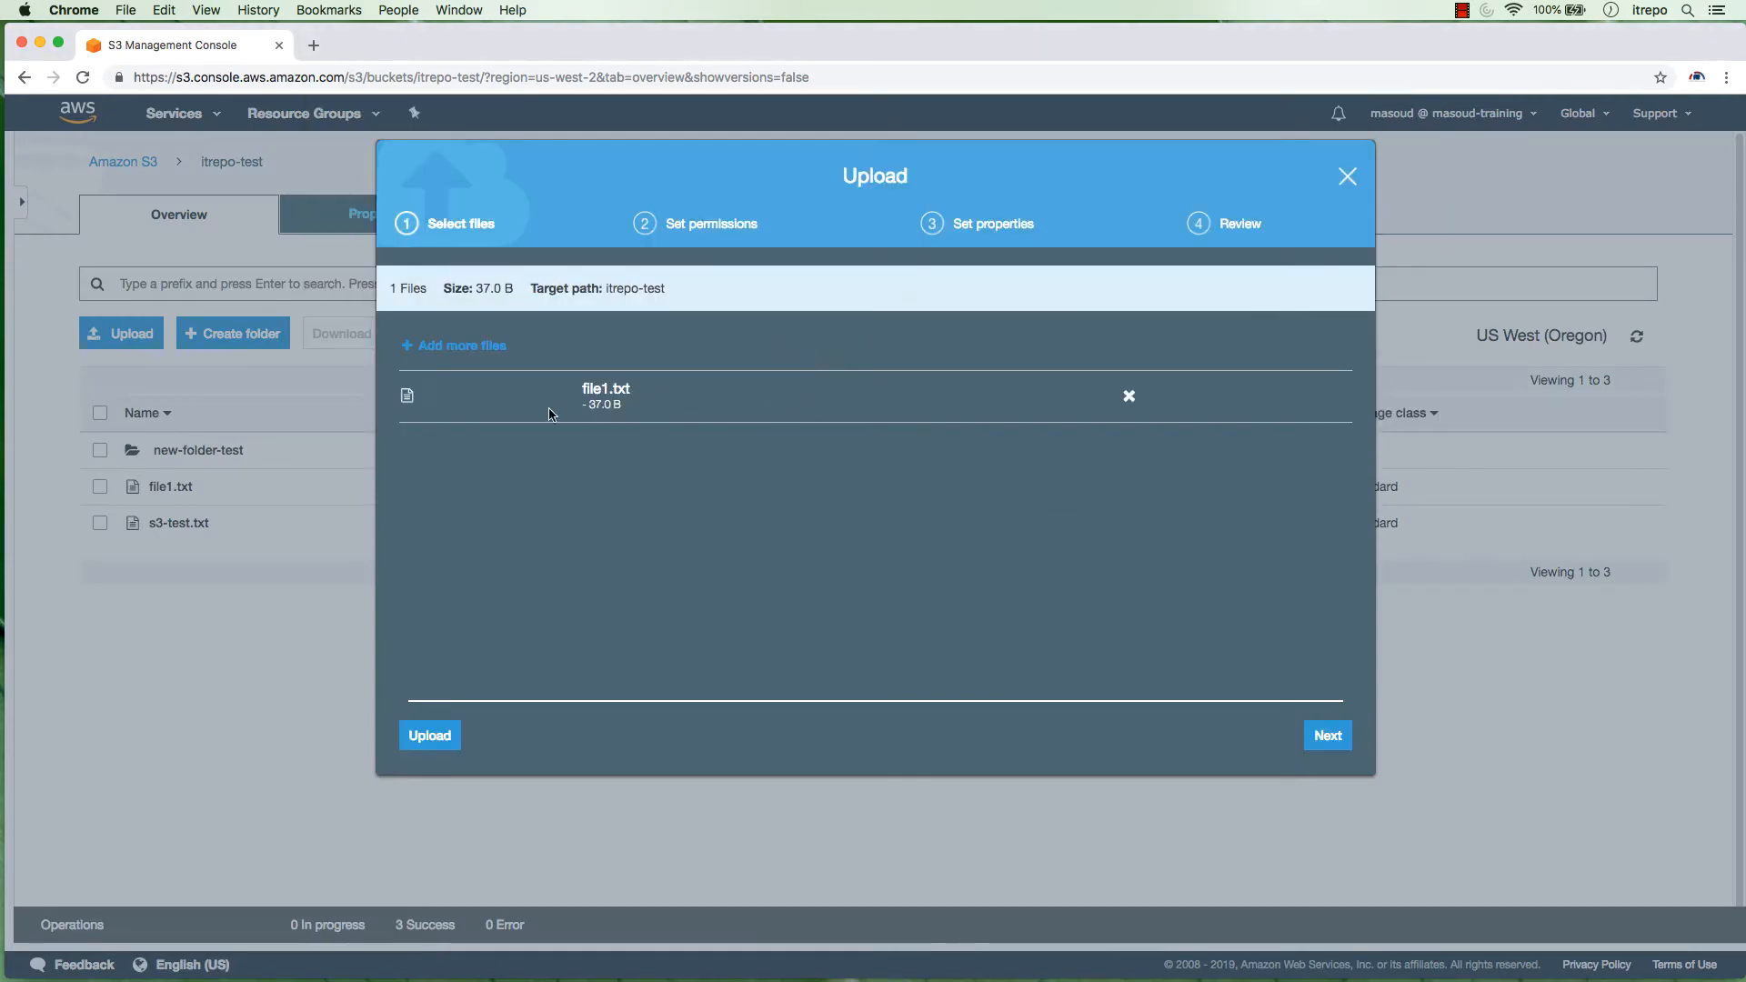
{"action": "left_click", "coordinate": [1341, 738]}
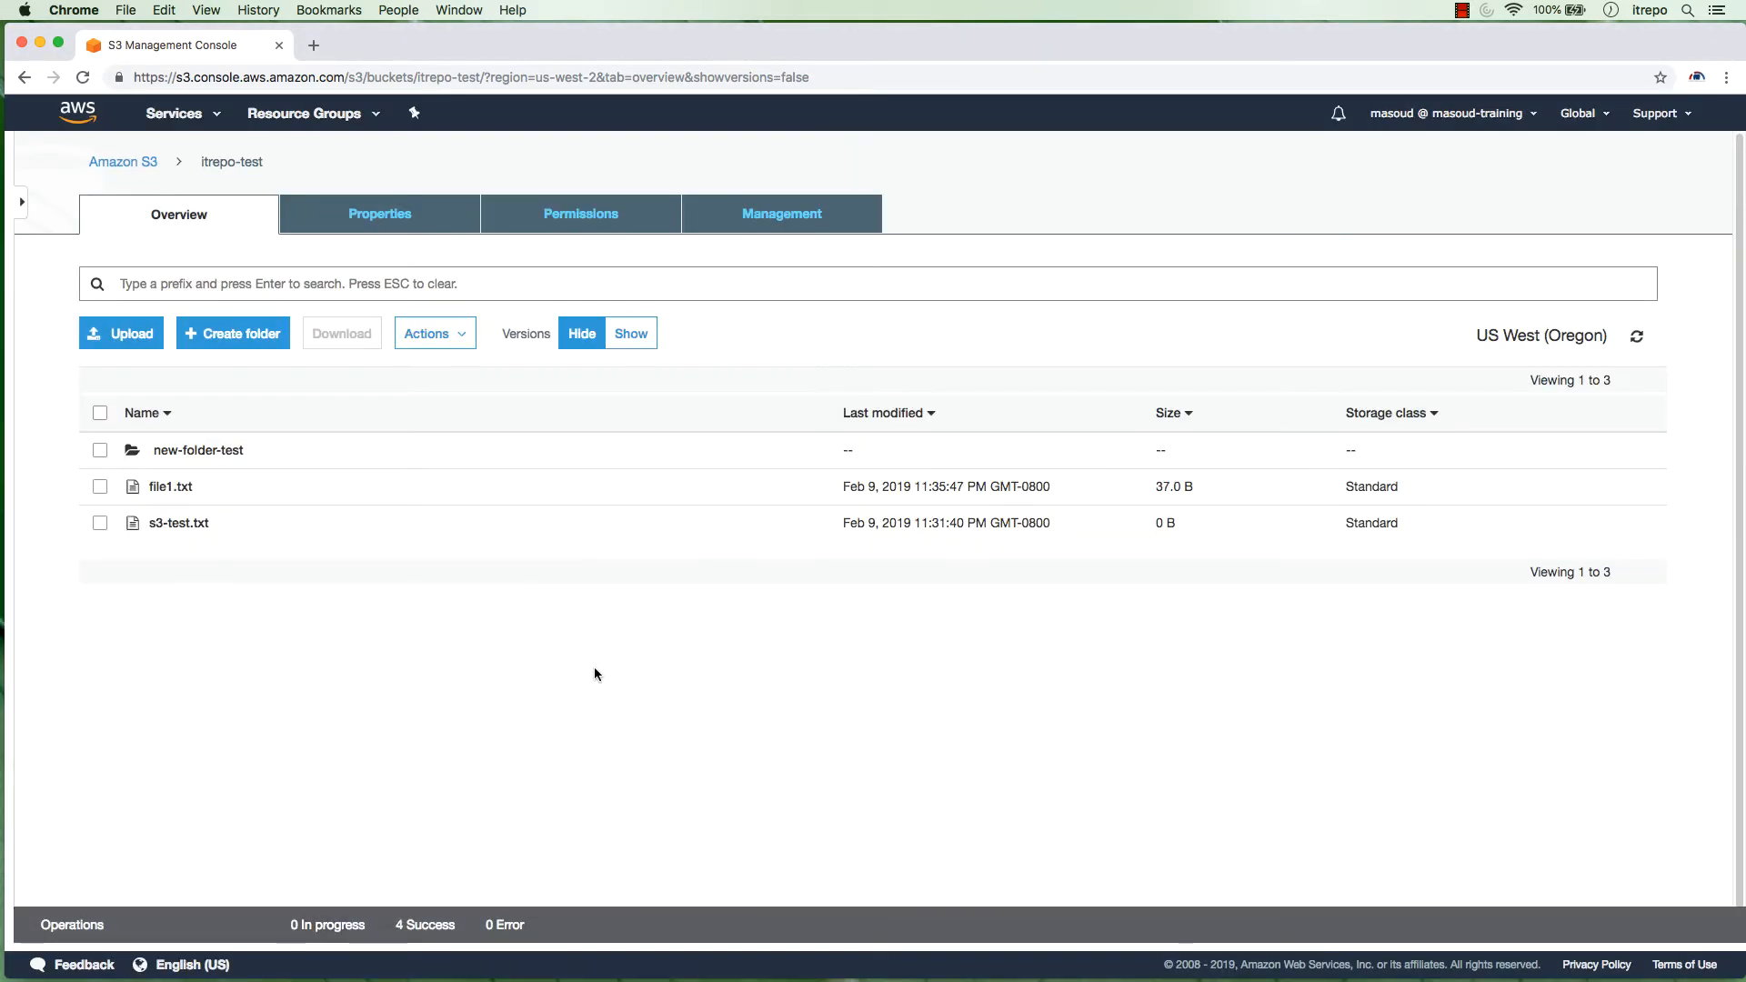
Open the newly uploaded file1.txt to check its content in the browser, and close that page
{"action": "left_click", "coordinate": [178, 489]}
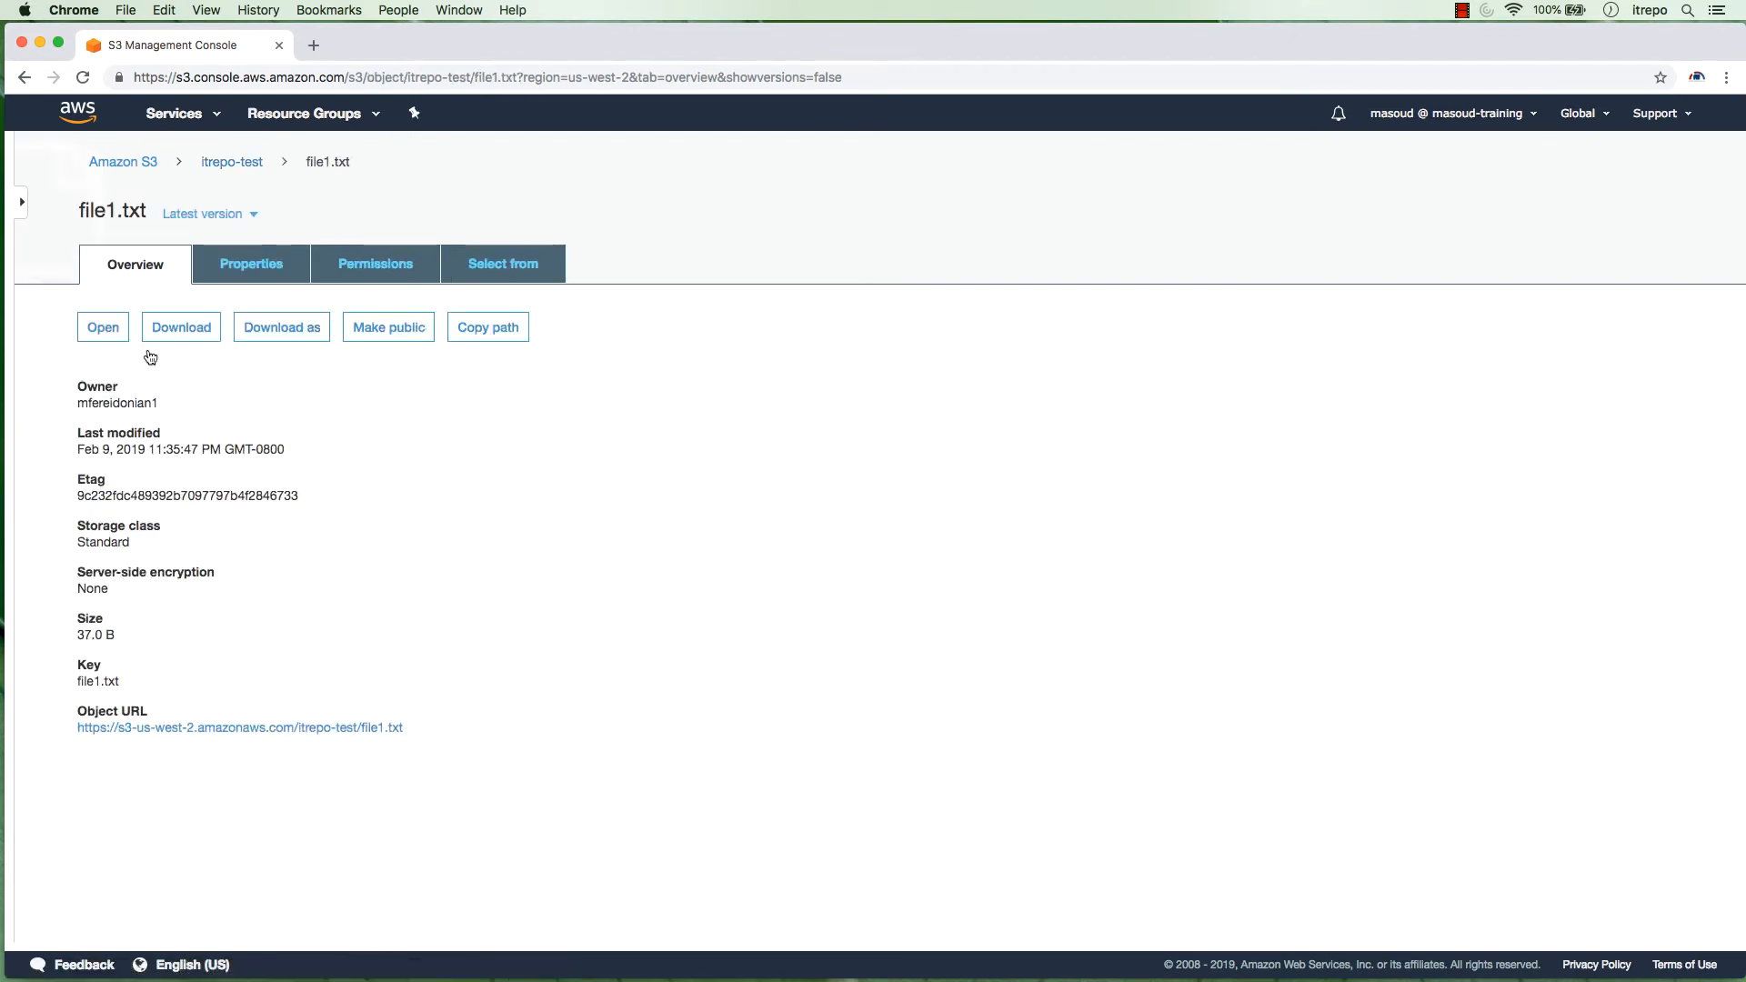
{"action": "left_click", "coordinate": [107, 330]}
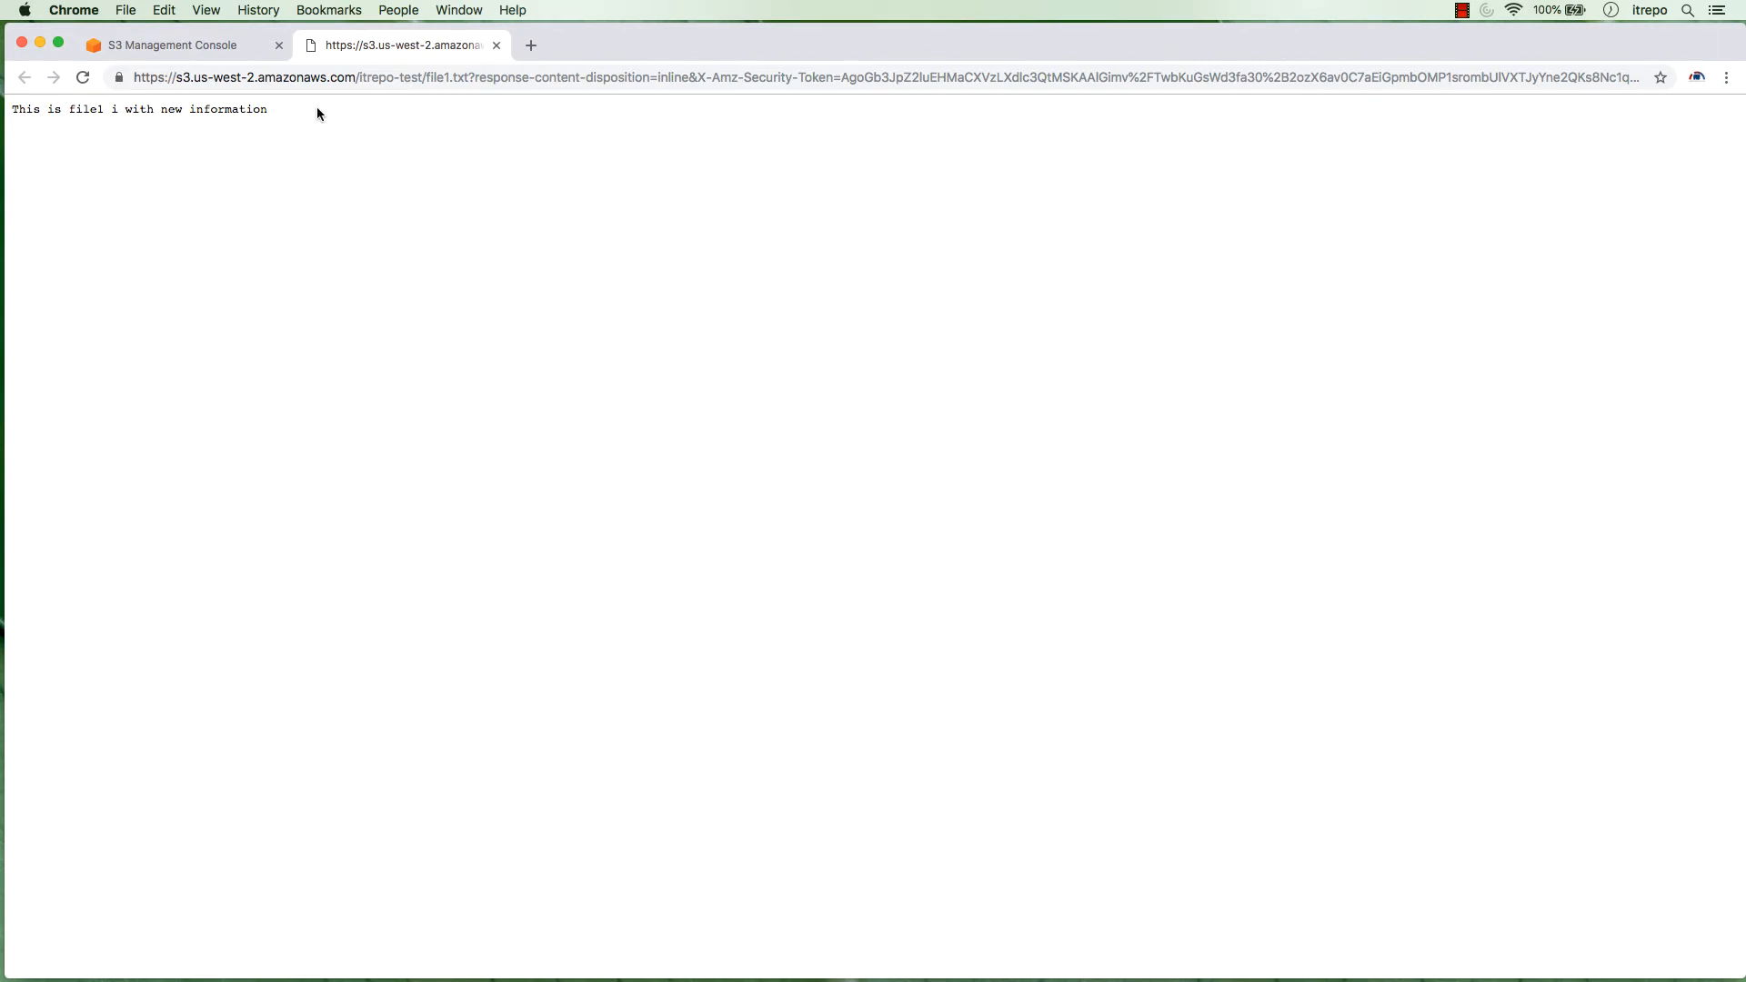
{"action": "key", "text": "super+w"}
Show the object versions in the itrepo-test bucket and open the 11:33:48 PM version of file1.txt to view its content
{"action": "left_click", "coordinate": [227, 164]}
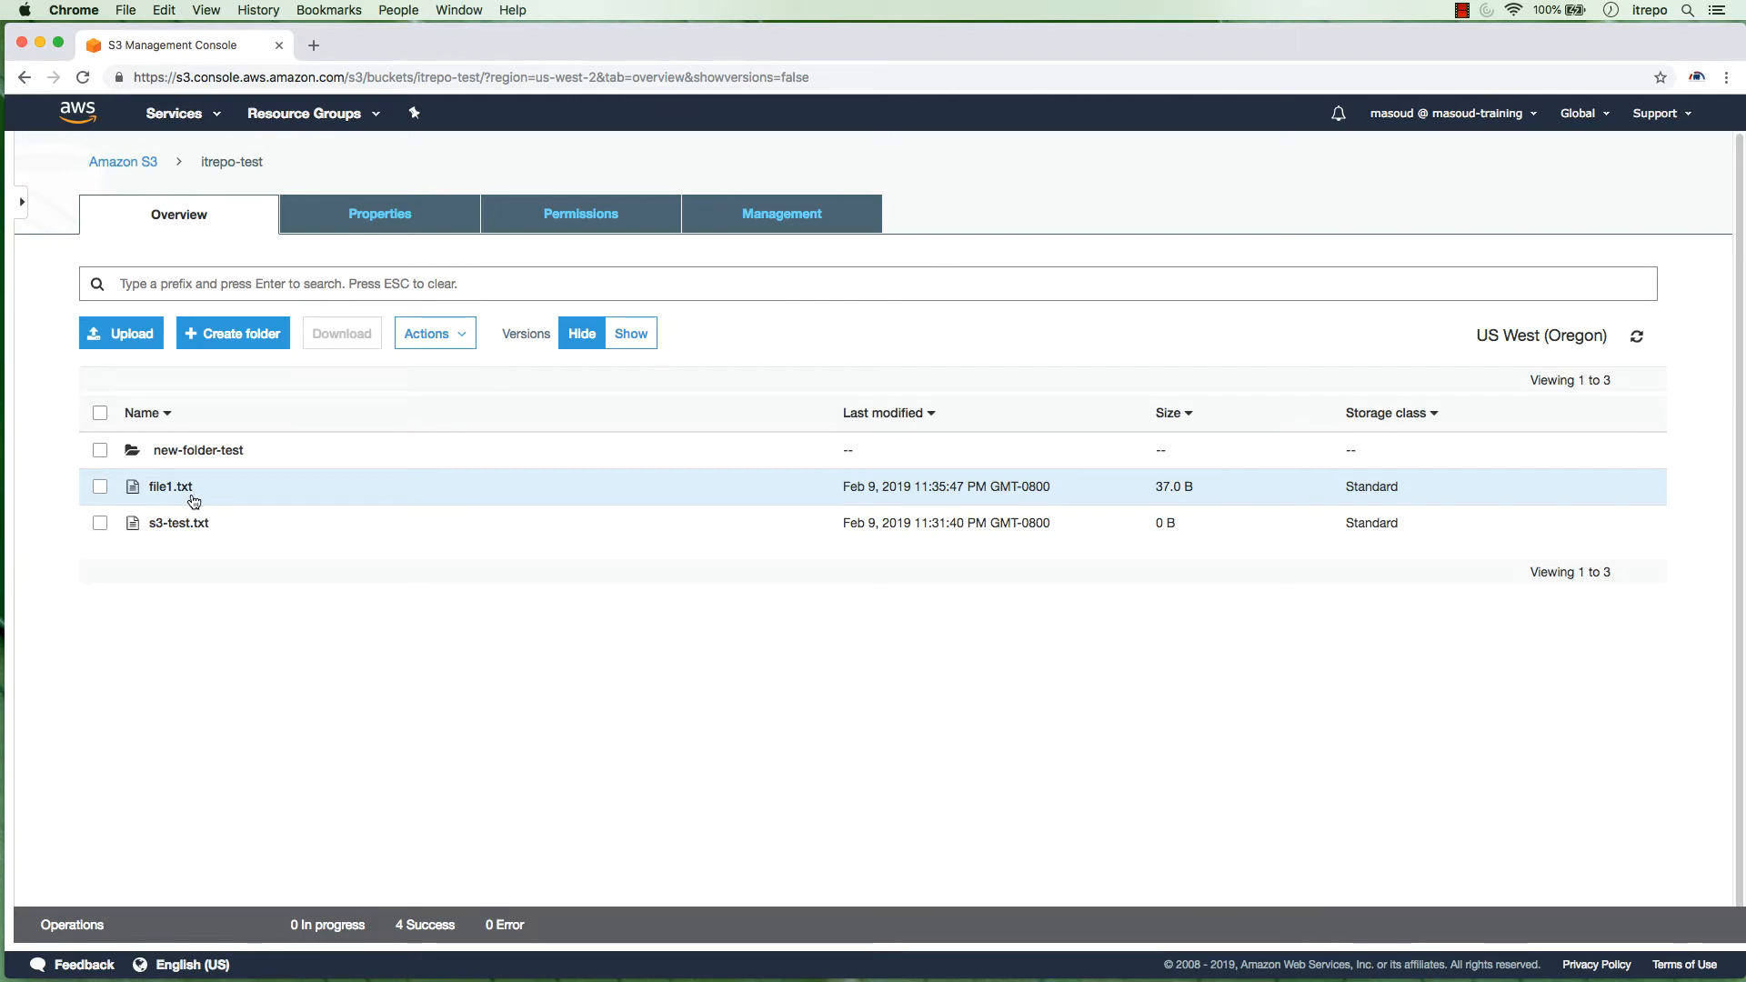
{"action": "left_click", "coordinate": [631, 334]}
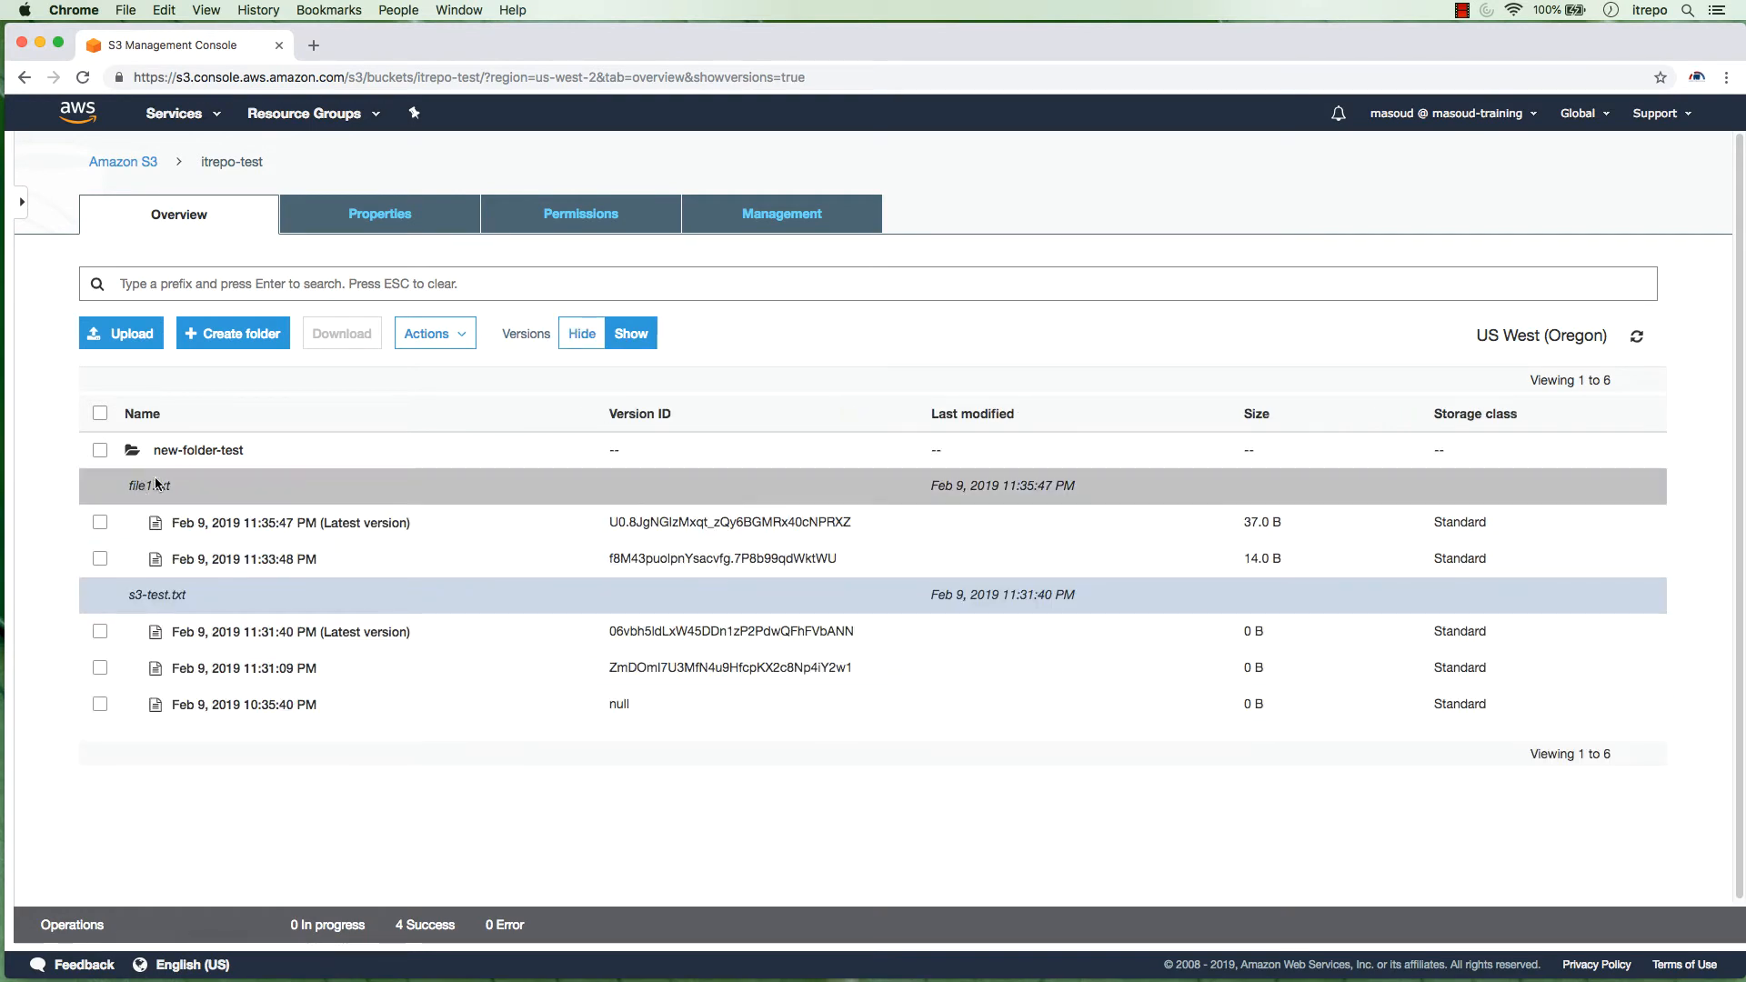
{"action": "left_click", "coordinate": [302, 557]}
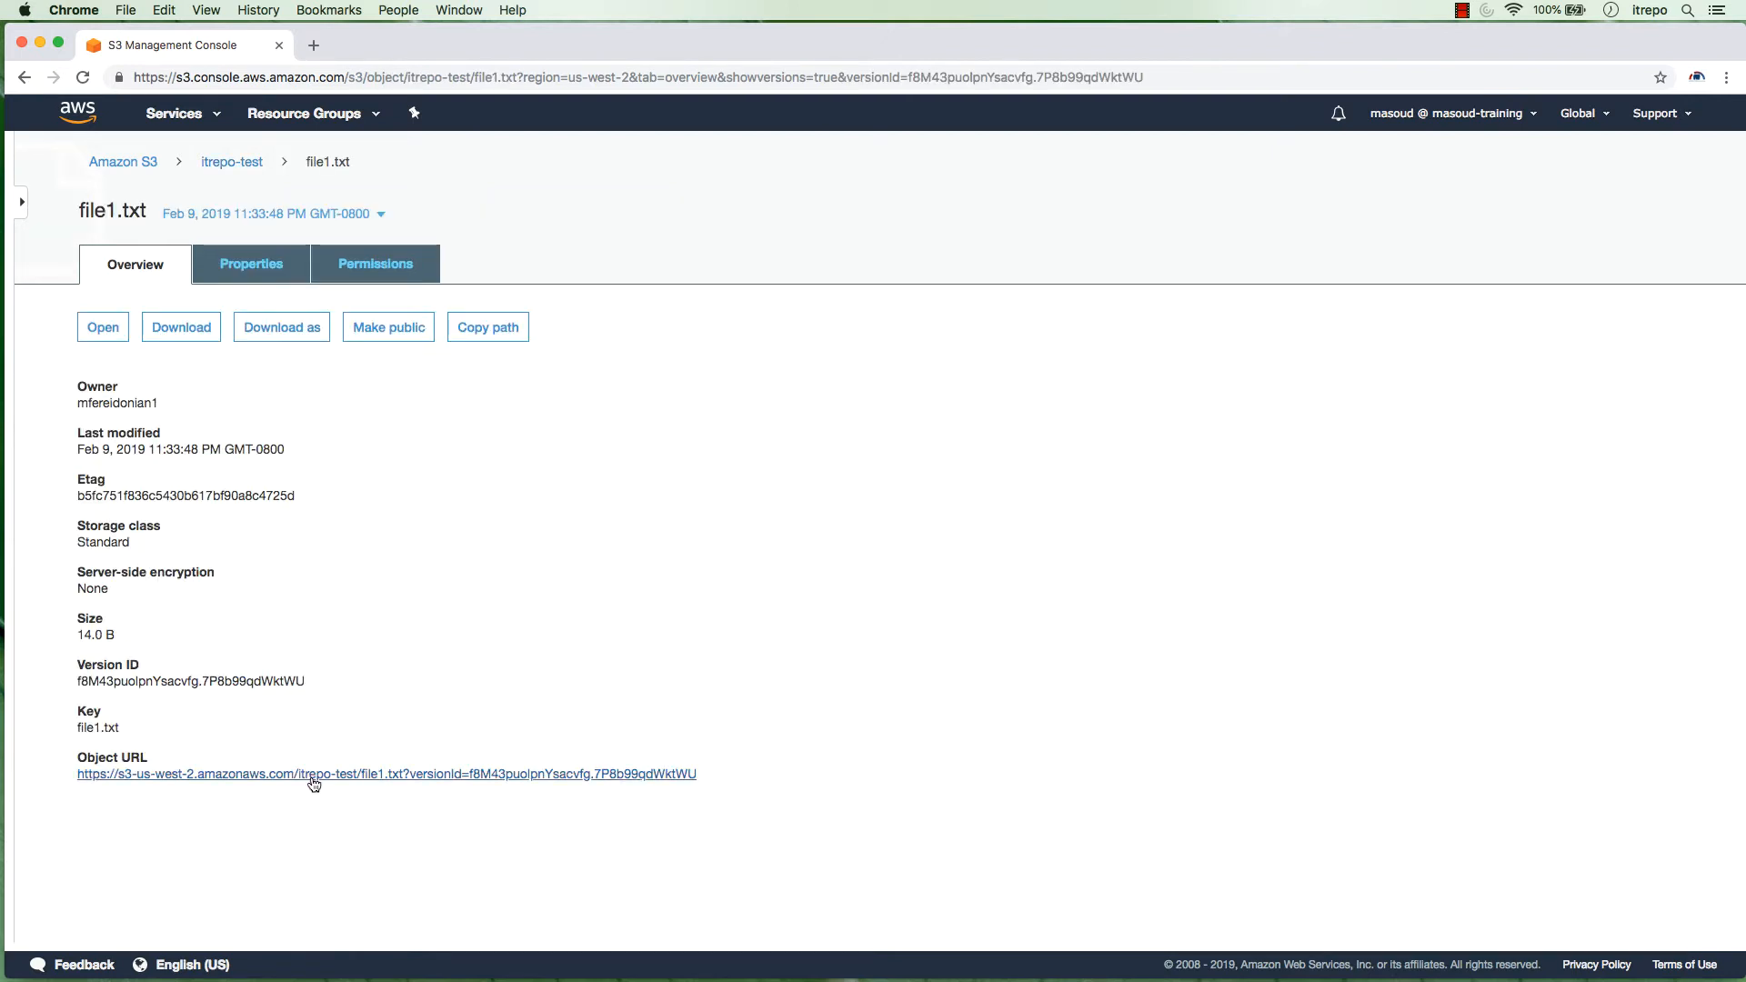
{"action": "left_click", "coordinate": [103, 328]}
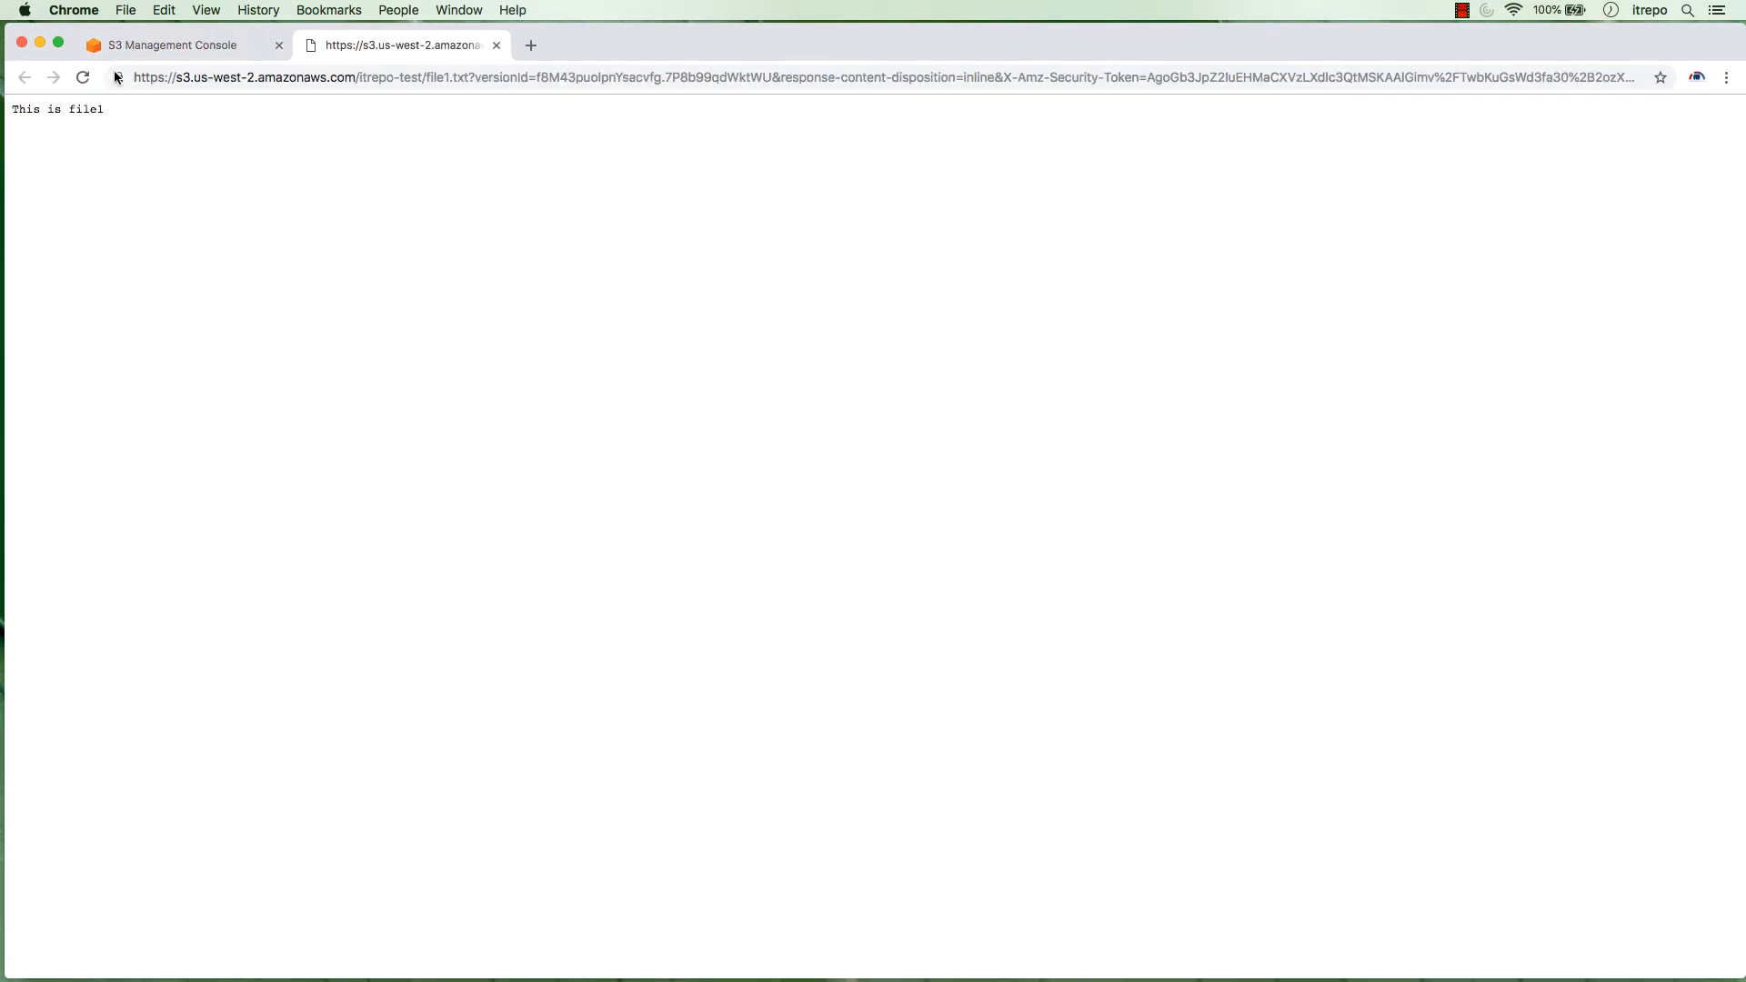
Return to the bucket's version list and open the latest version of file1.txt, dated 11:35:47 PM
{"action": "left_click", "coordinate": [139, 44]}
{"action": "left_click", "coordinate": [226, 164]}
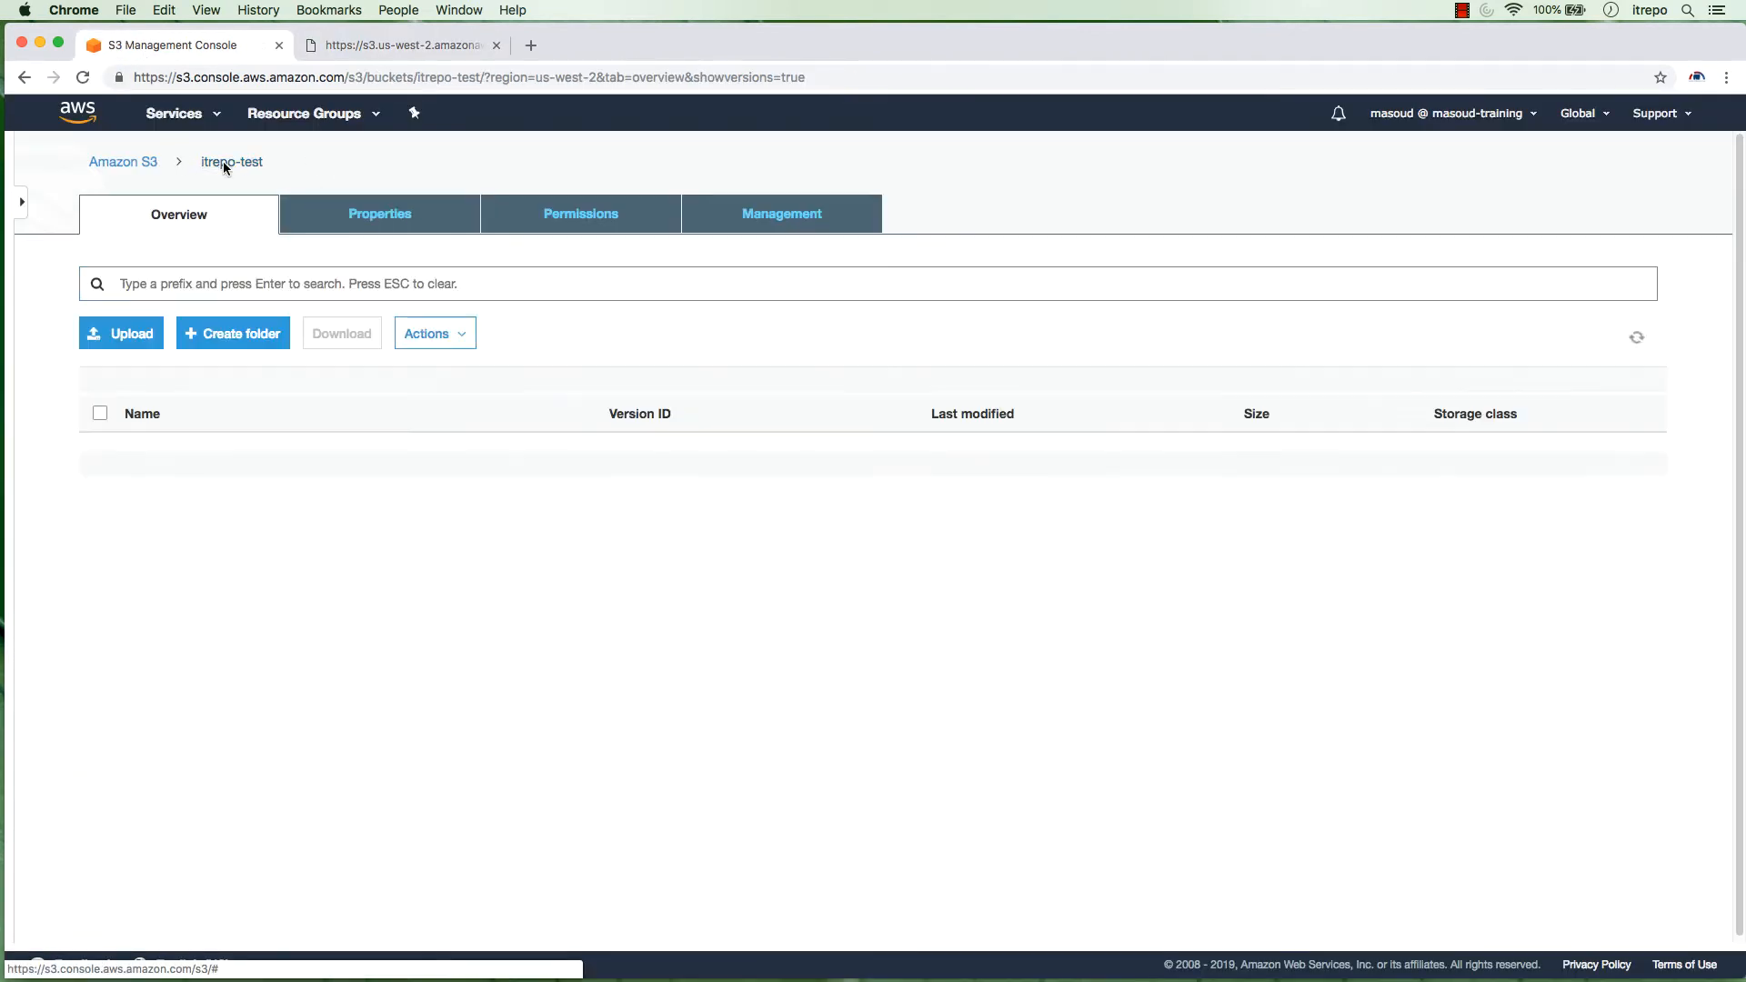
{"action": "left_click", "coordinate": [273, 528]}
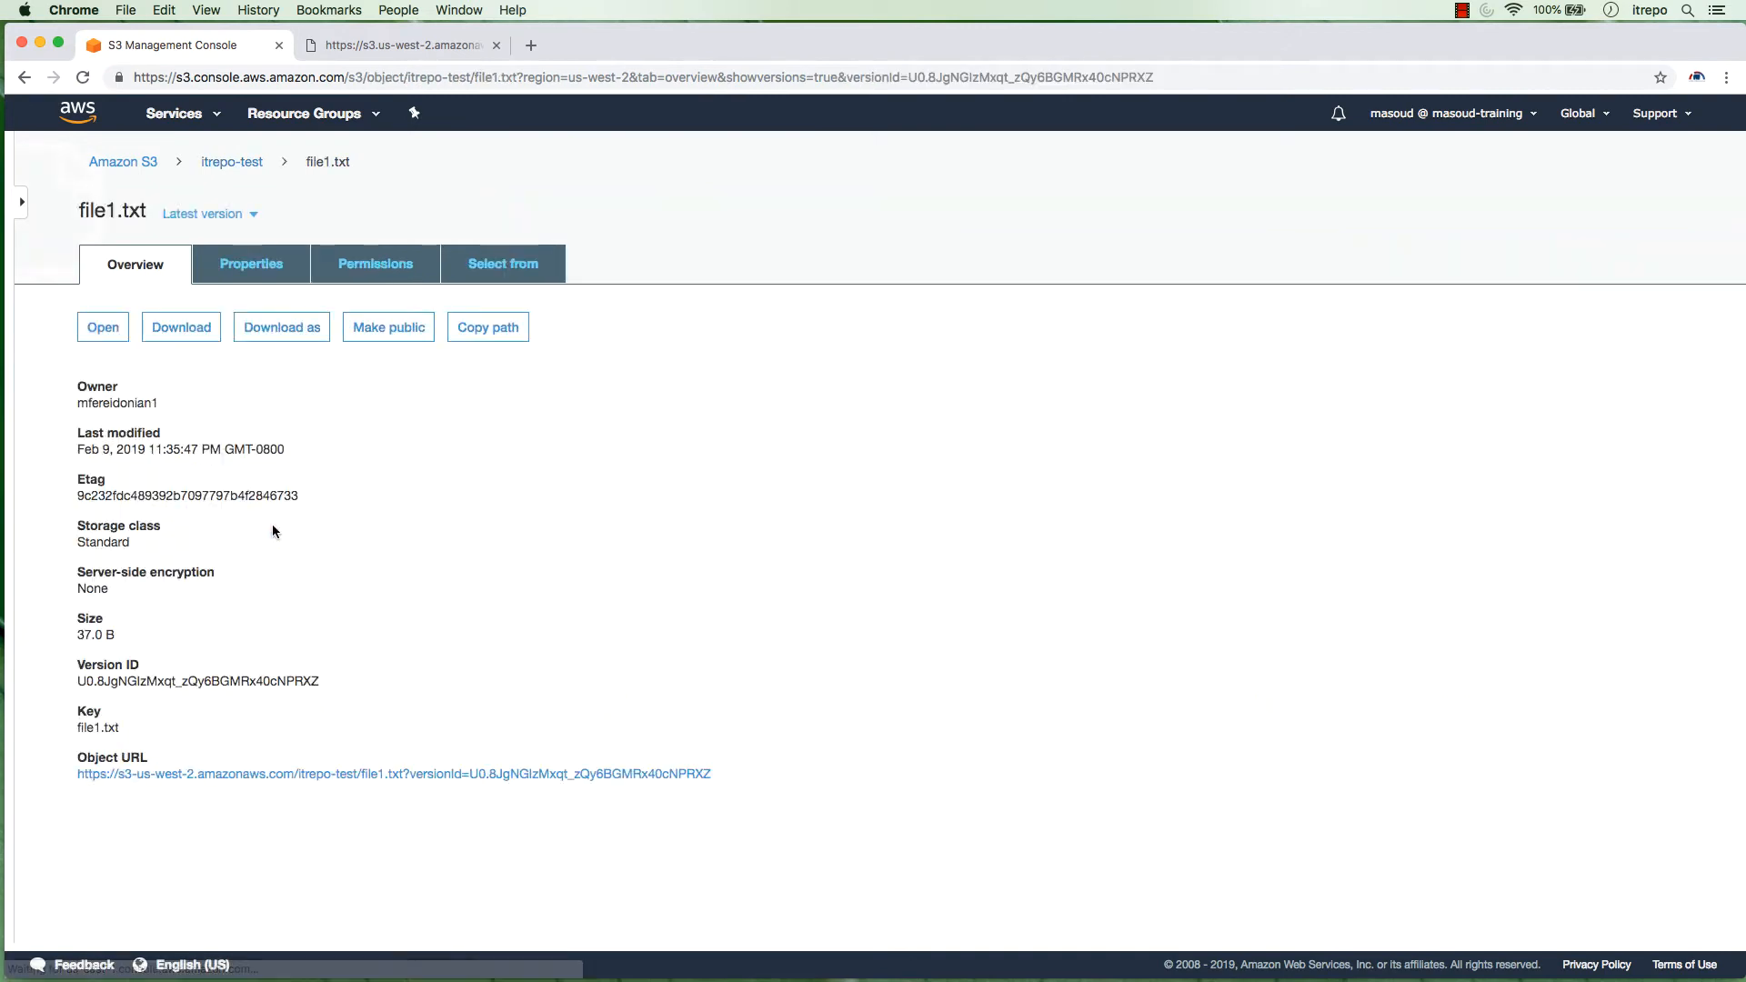
{"action": "left_click", "coordinate": [103, 327]}
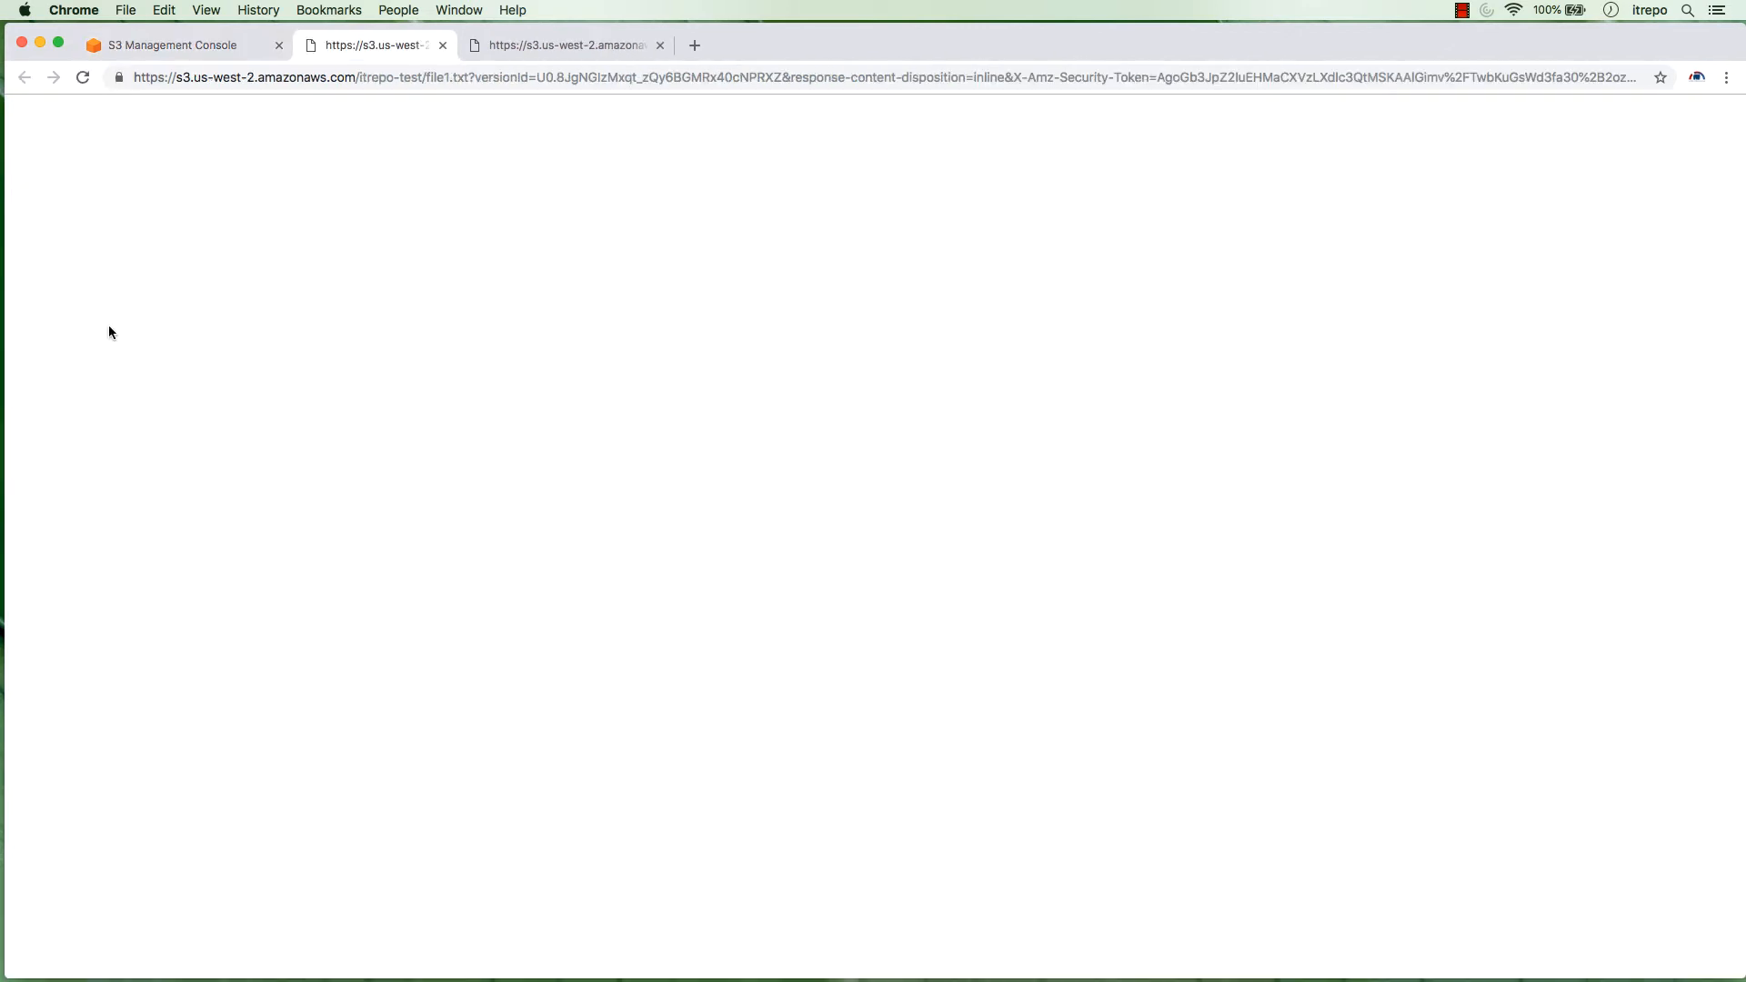
Compare the contents of the two opened file1.txt versions and return to the S3 console
{"action": "left_click", "coordinate": [540, 47]}
{"action": "left_click", "coordinate": [415, 49]}
{"action": "left_click", "coordinate": [551, 46]}
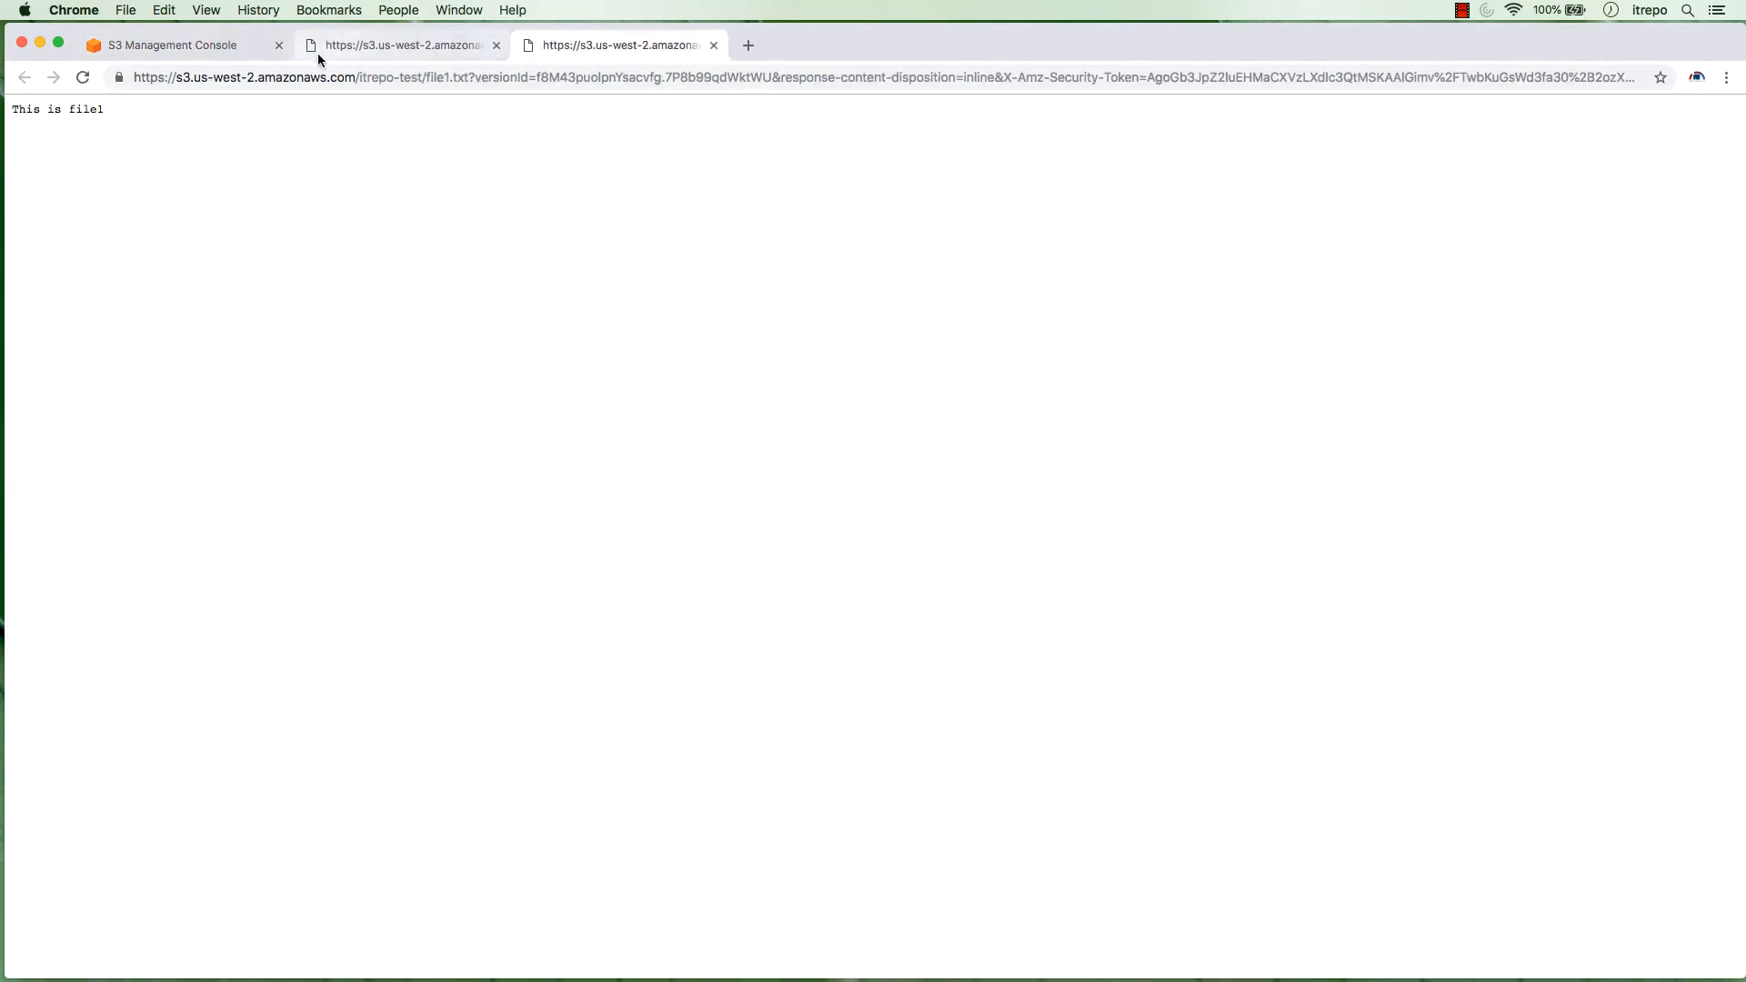
{"action": "left_click", "coordinate": [181, 43]}
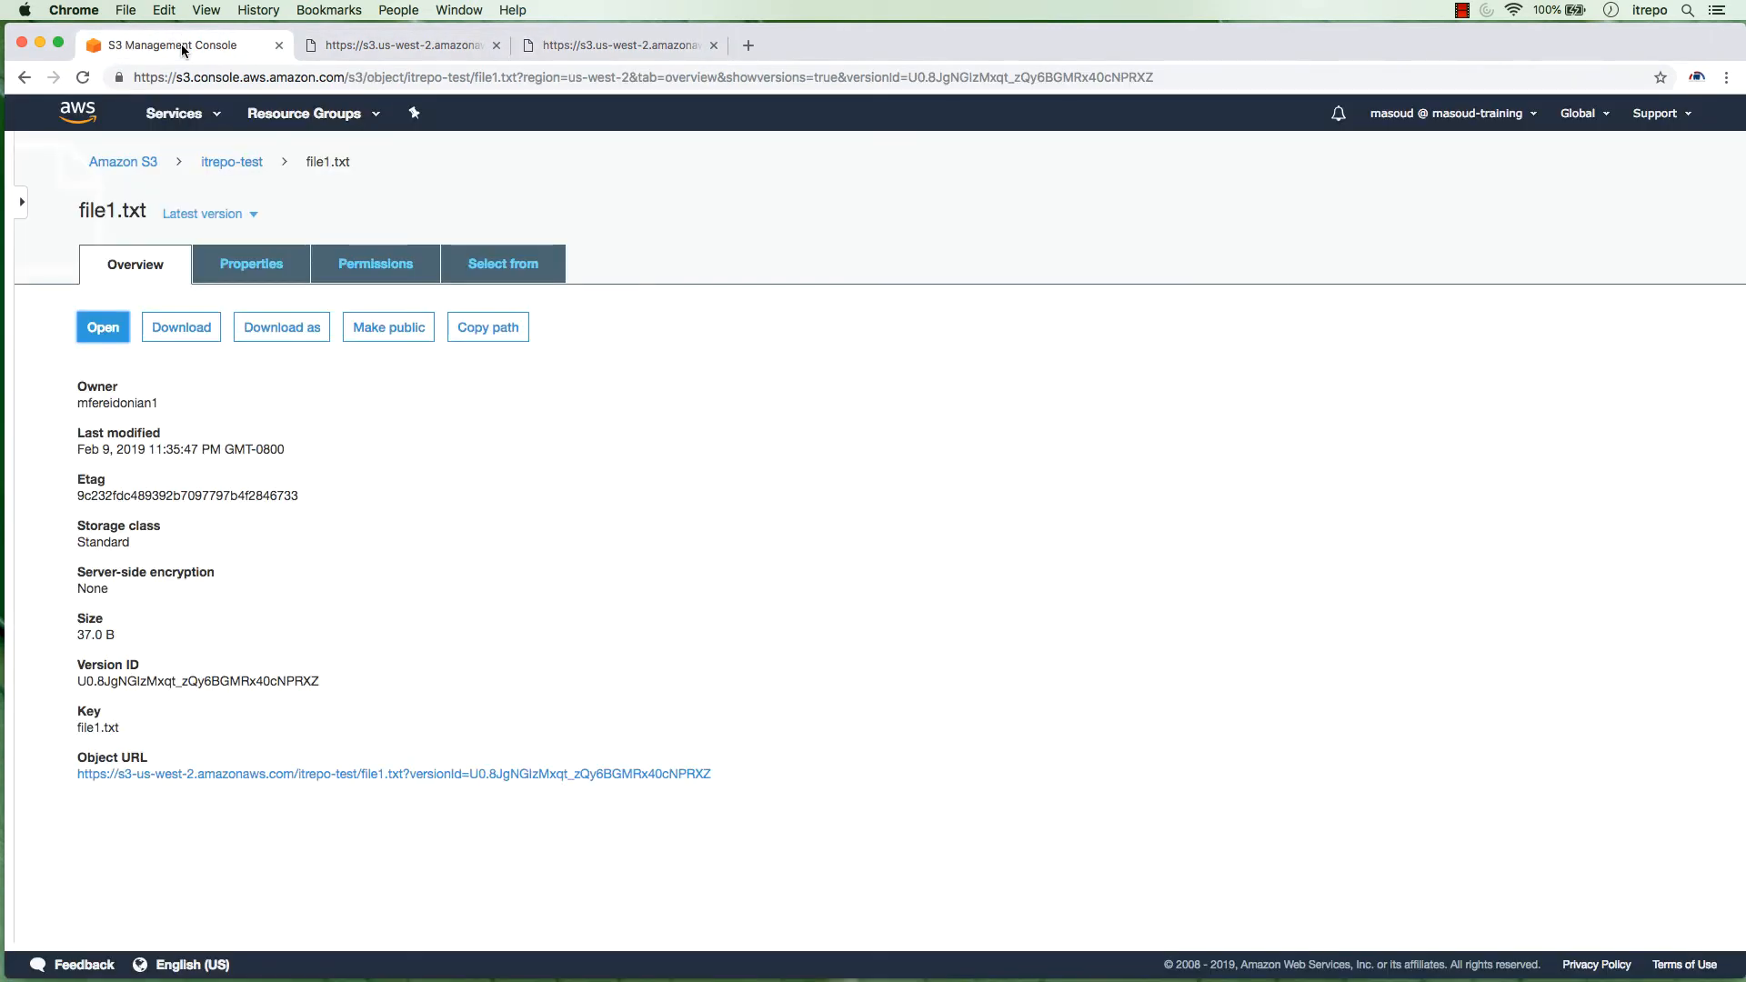
Hide the object versions in the itrepo-test bucket and delete file1.txt
{"action": "left_click", "coordinate": [232, 162]}
{"action": "left_click", "coordinate": [583, 335]}
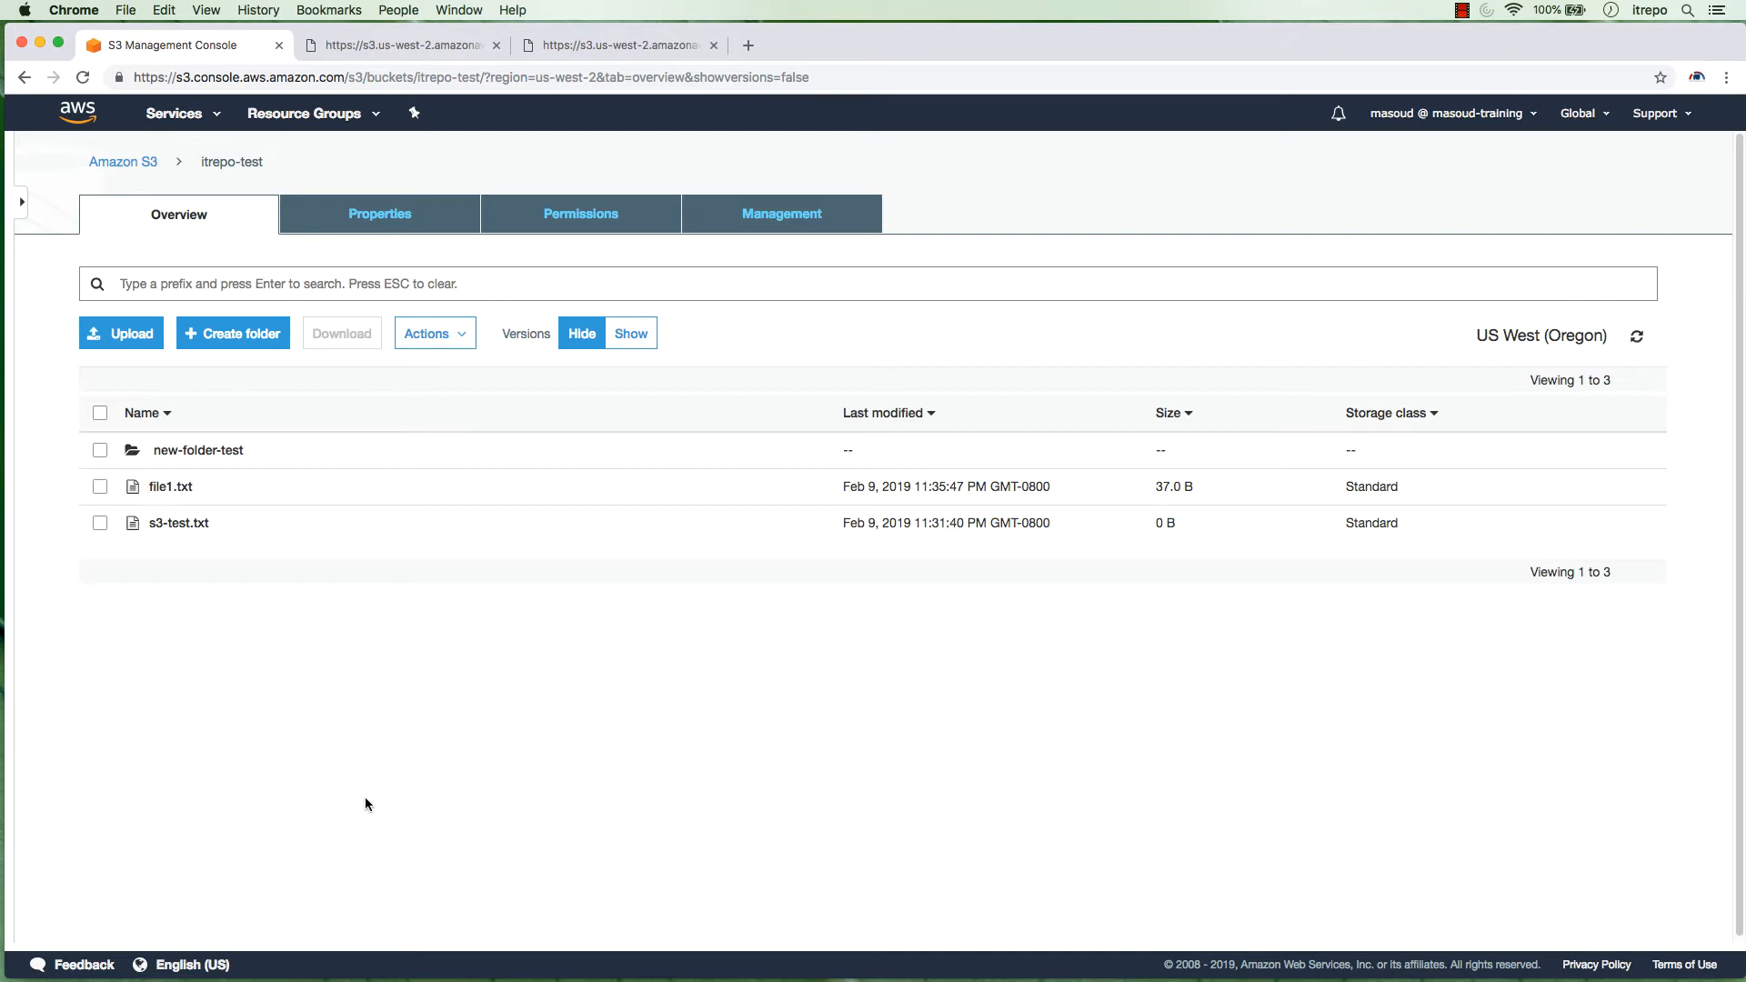
{"action": "left_click", "coordinate": [102, 489]}
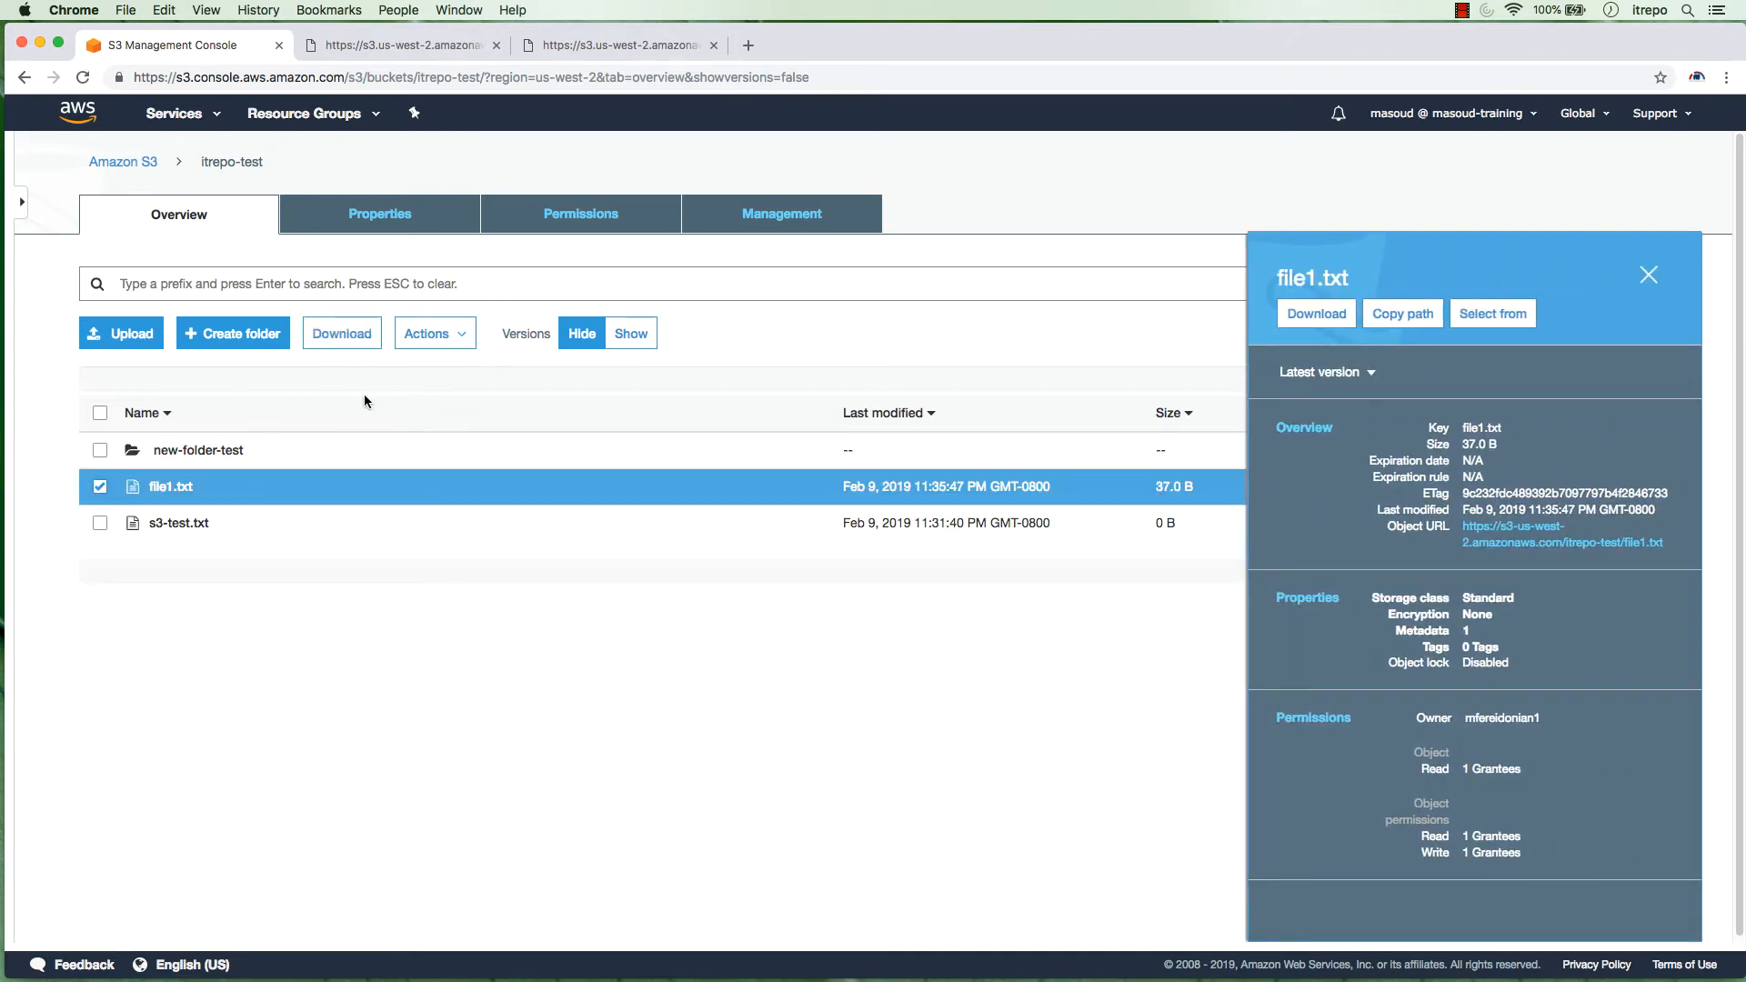
{"action": "left_click", "coordinate": [428, 334]}
{"action": "left_click", "coordinate": [453, 677]}
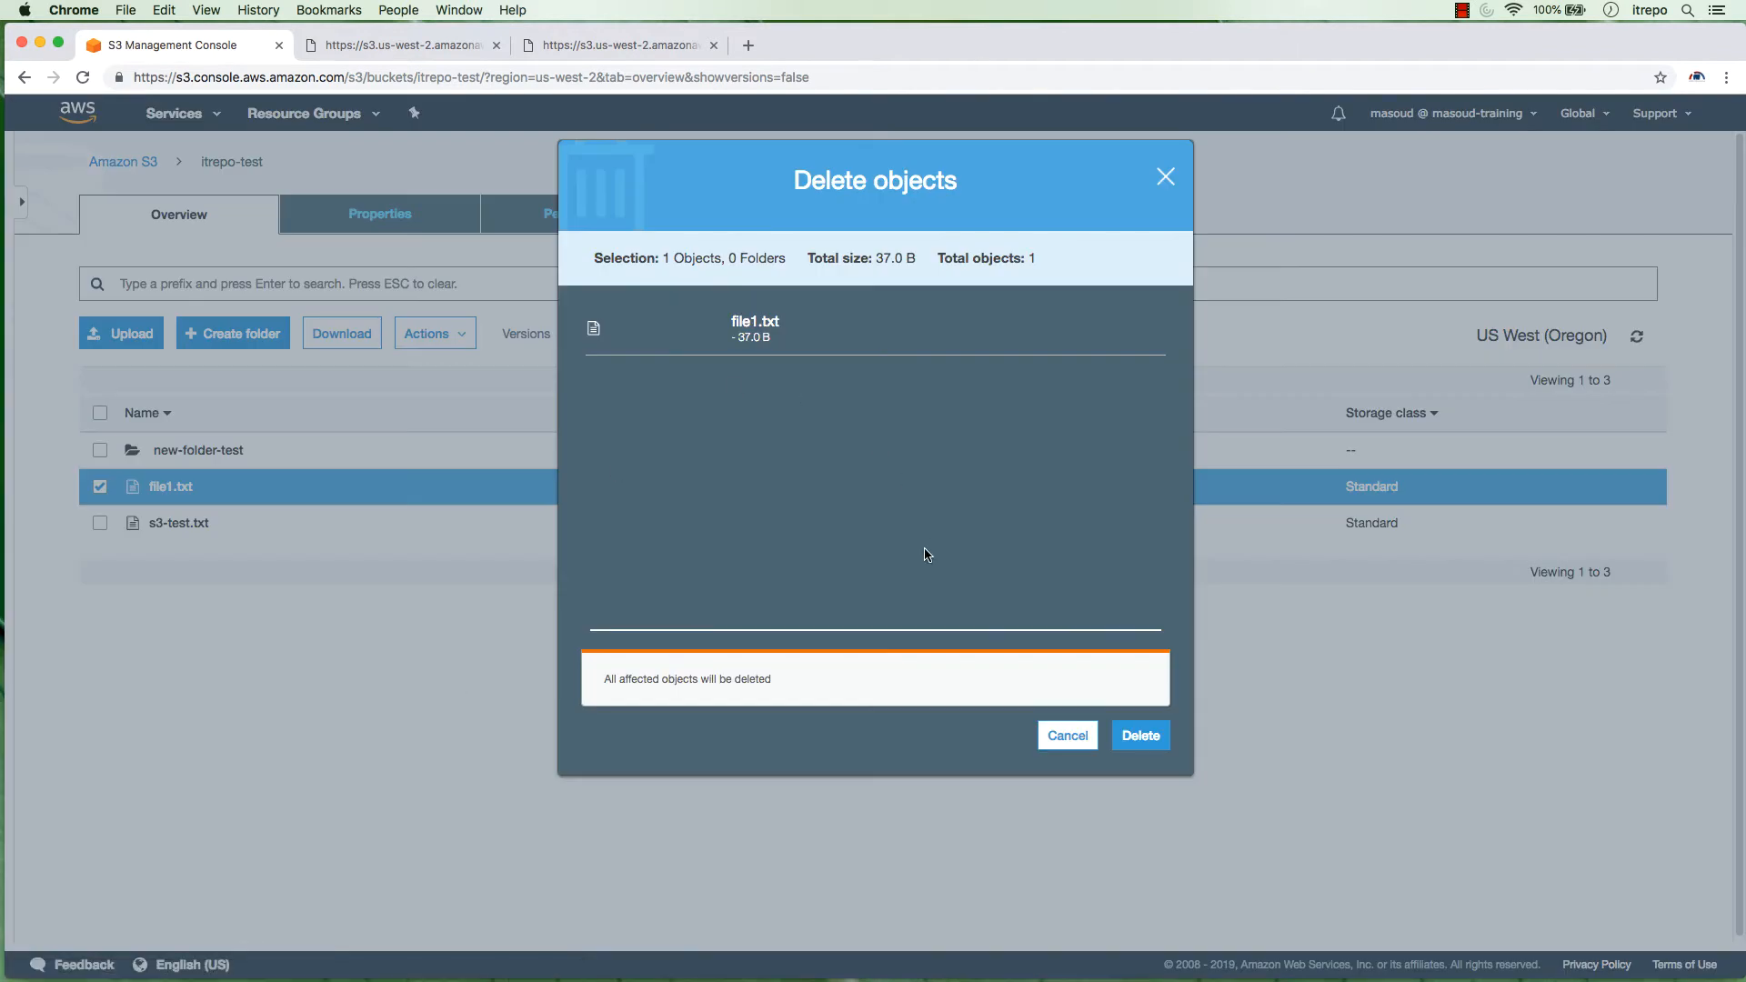
{"action": "left_click", "coordinate": [1144, 738]}
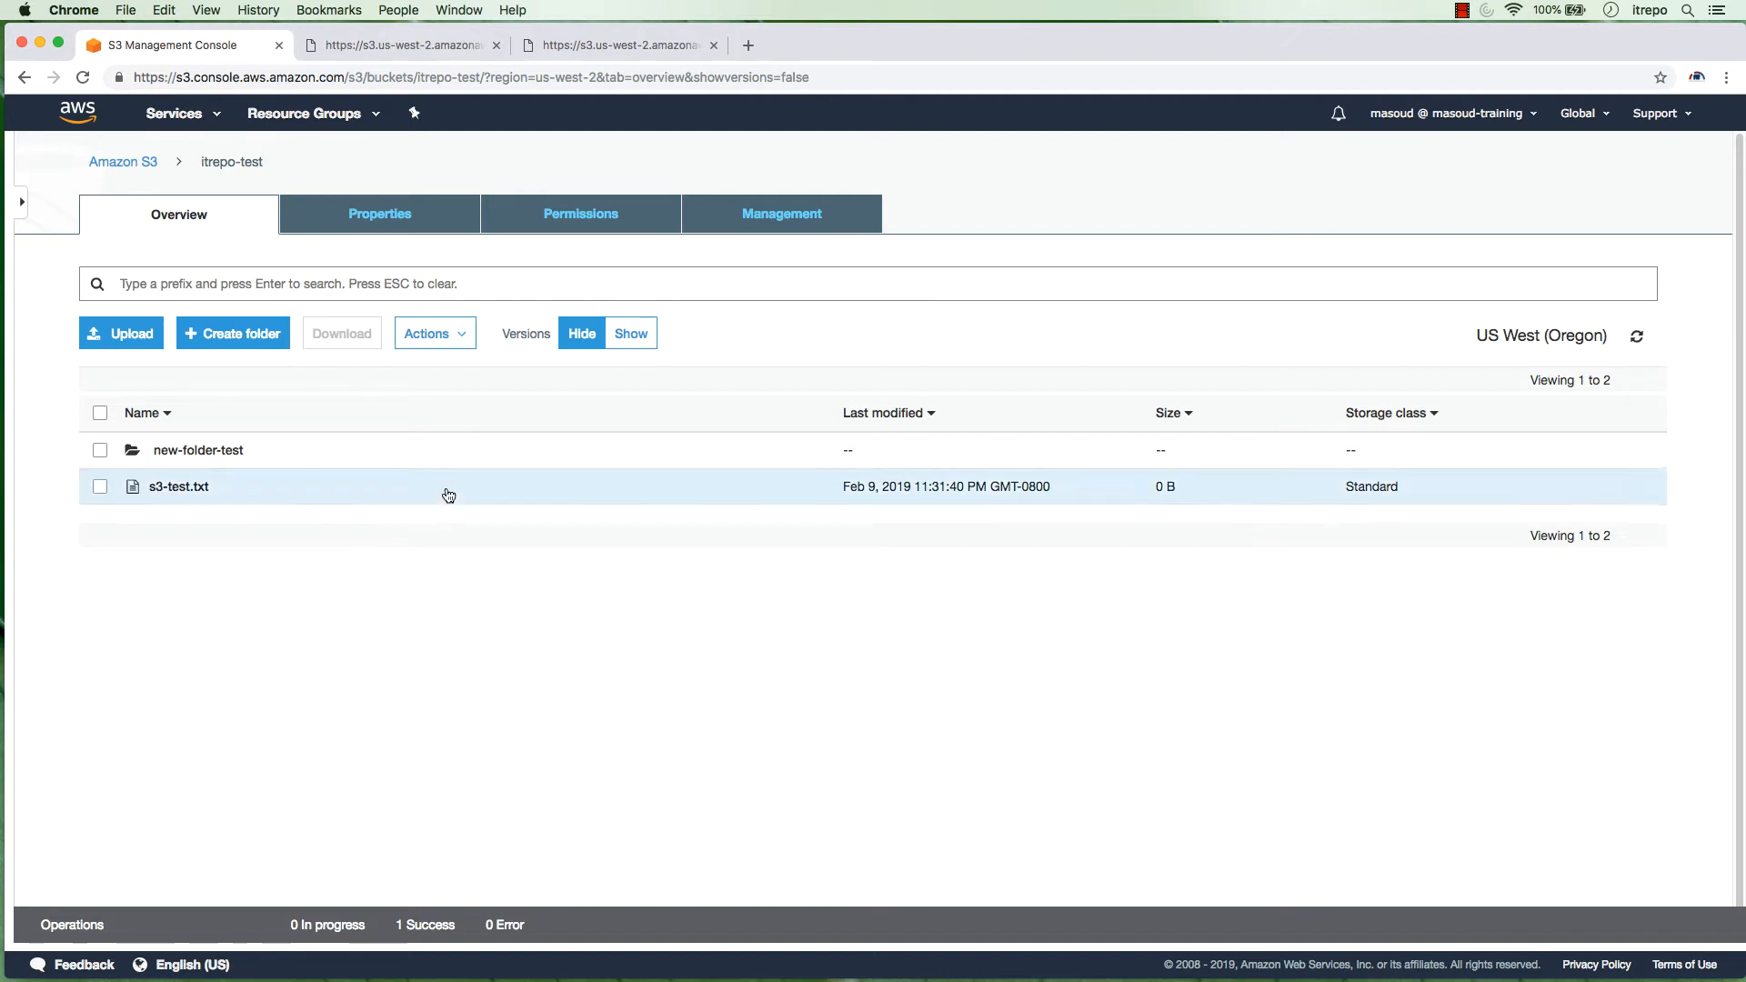
Compare the bucket's object list with versions shown and hidden, leave them shown, and close the two opened file1.txt pages
{"action": "left_click", "coordinate": [627, 334]}
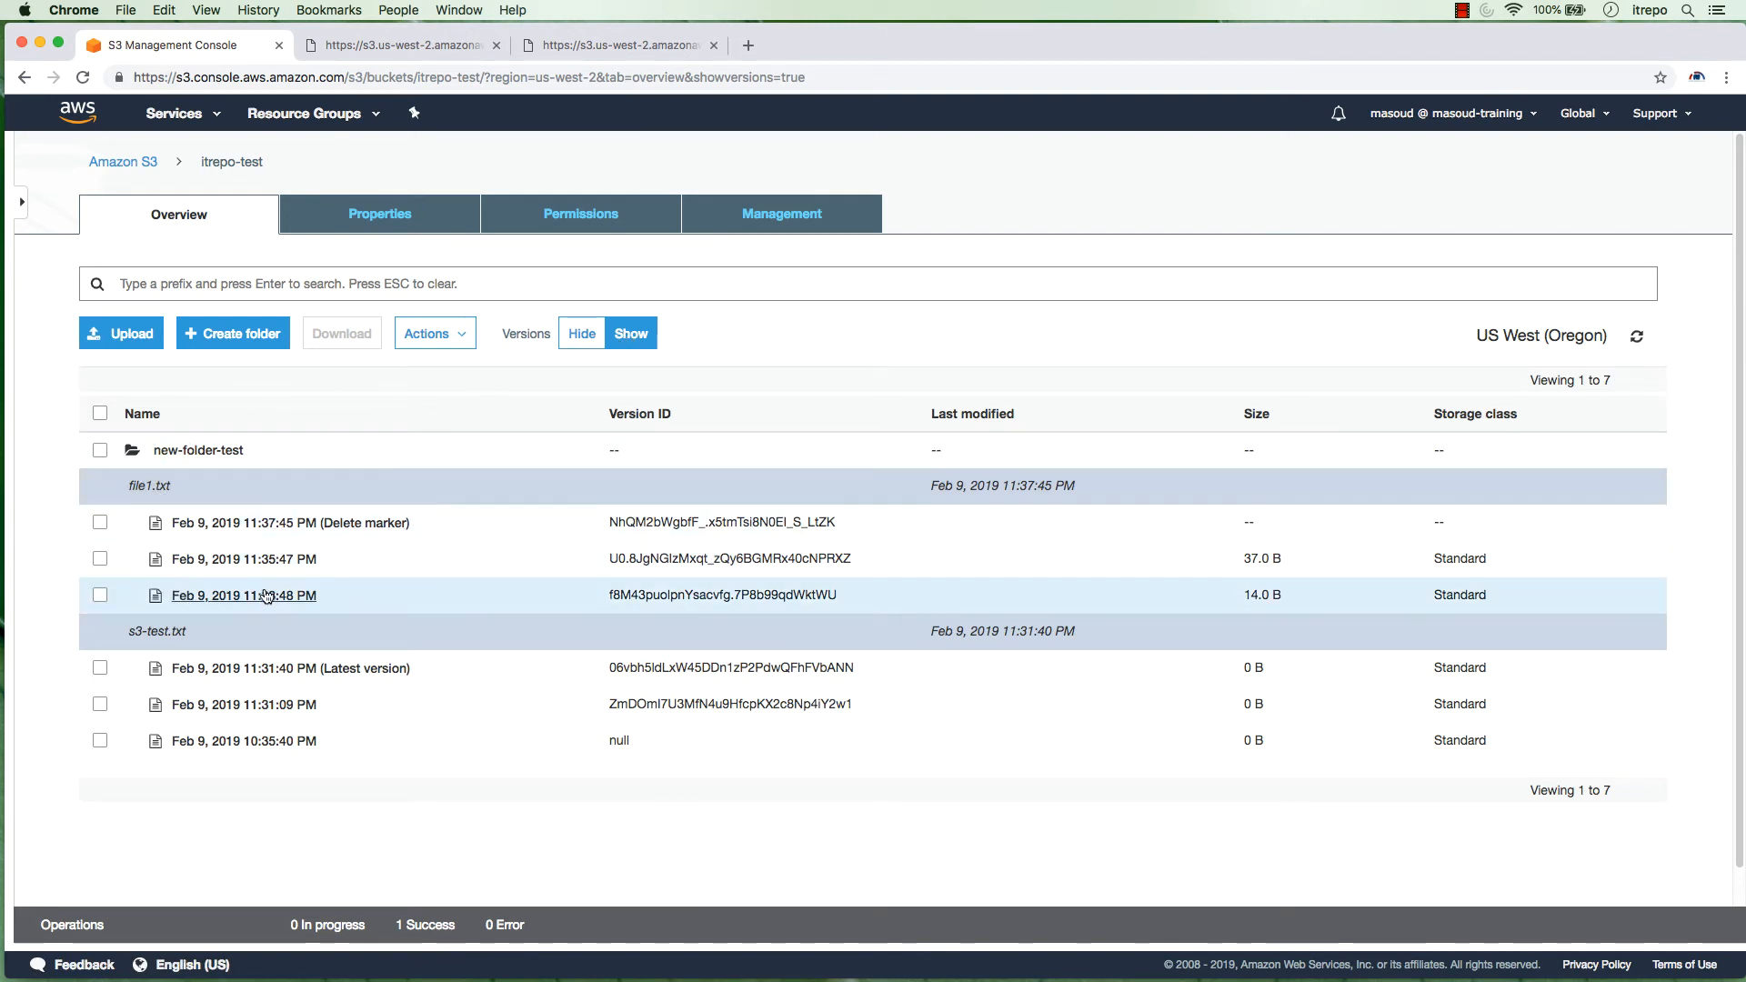
{"action": "left_click", "coordinate": [581, 334]}
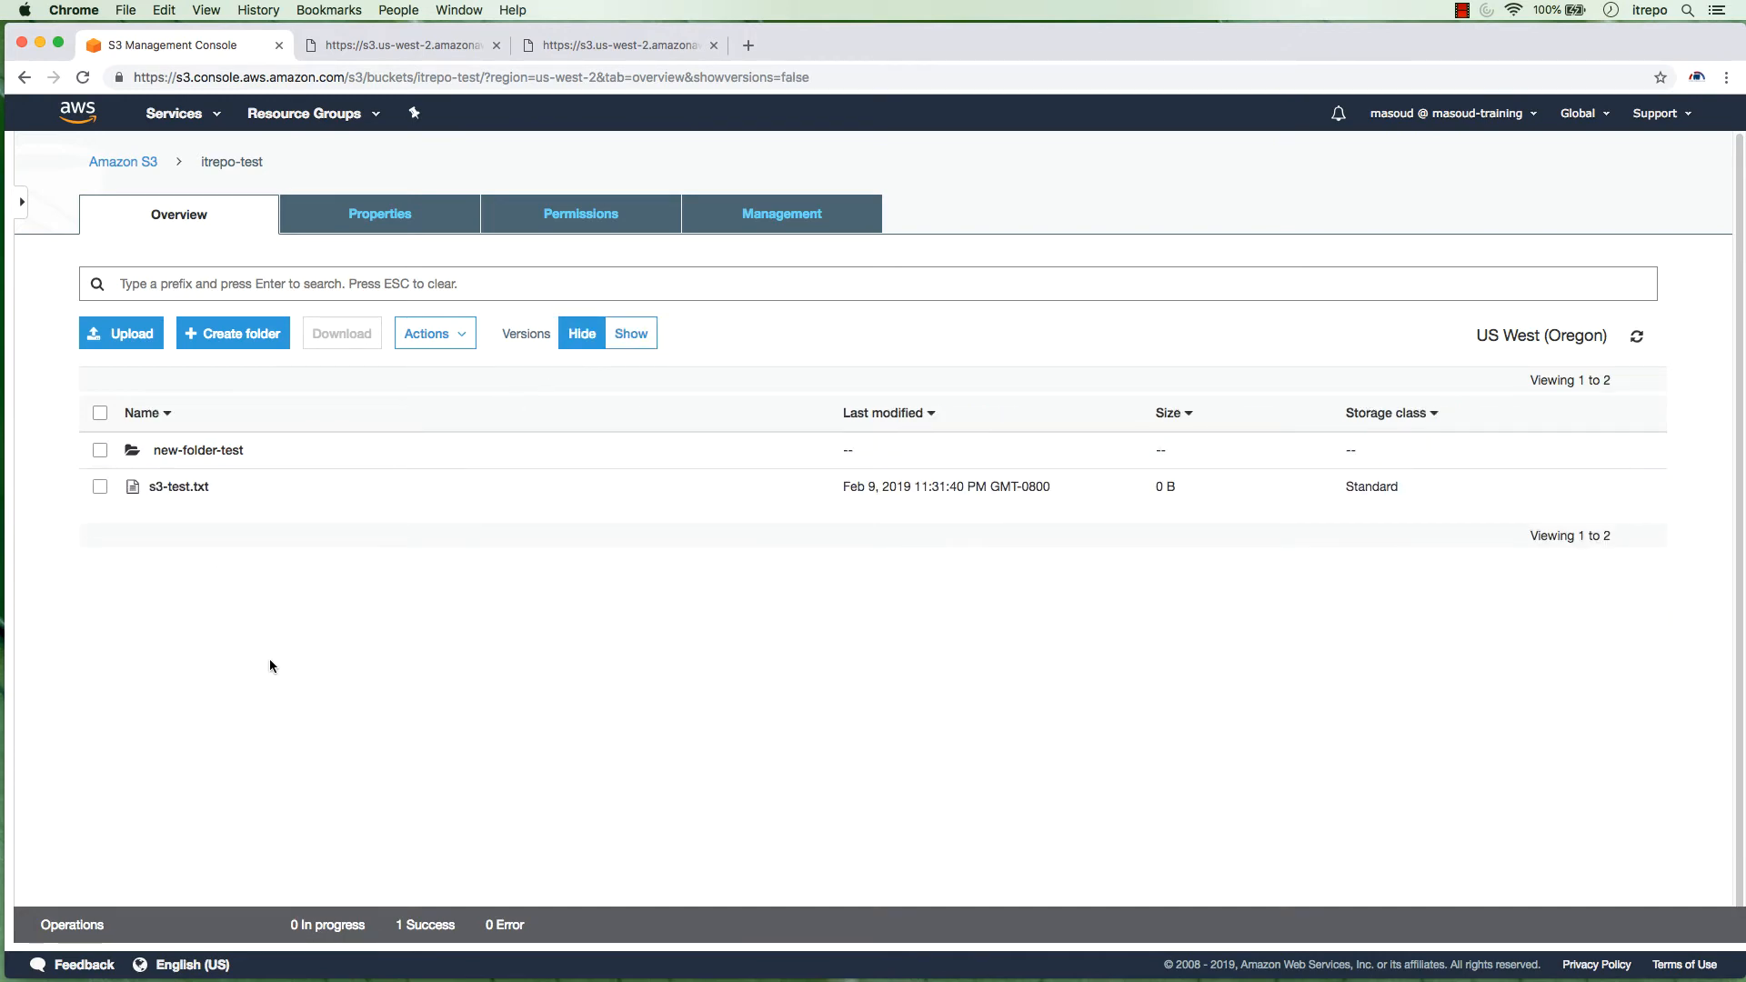
{"action": "left_click", "coordinate": [631, 334]}
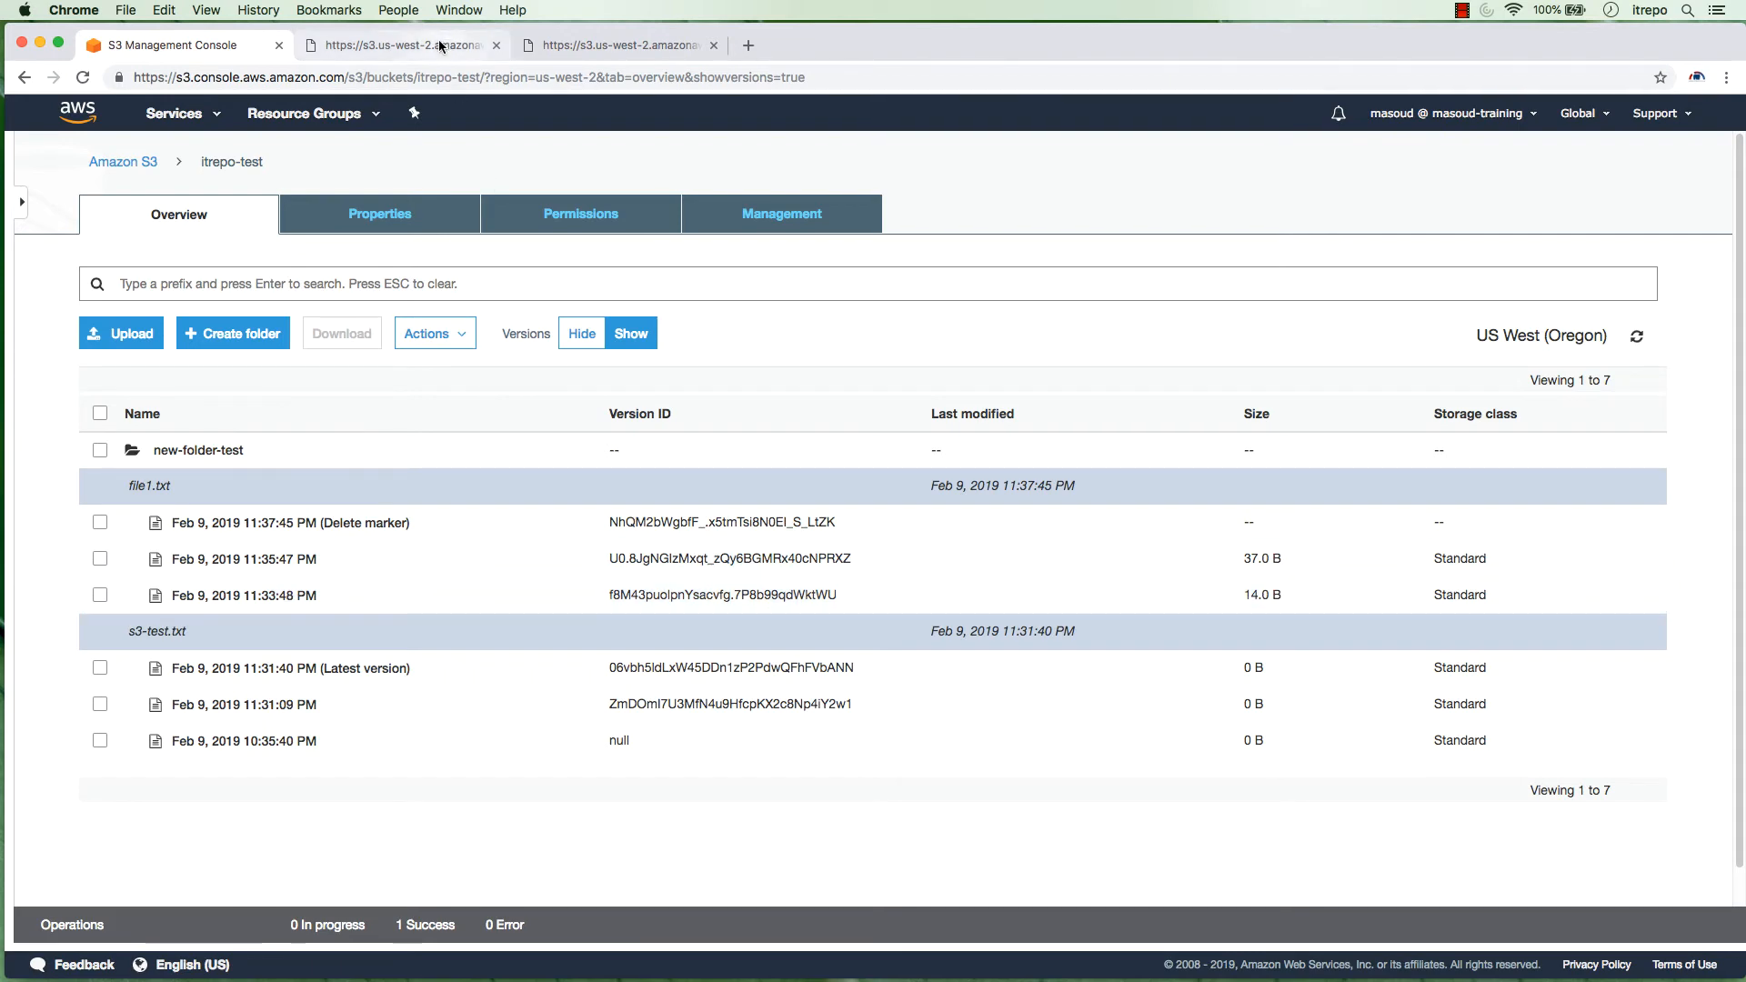
{"action": "left_click", "coordinate": [495, 44]}
{"action": "left_click", "coordinate": [495, 44]}
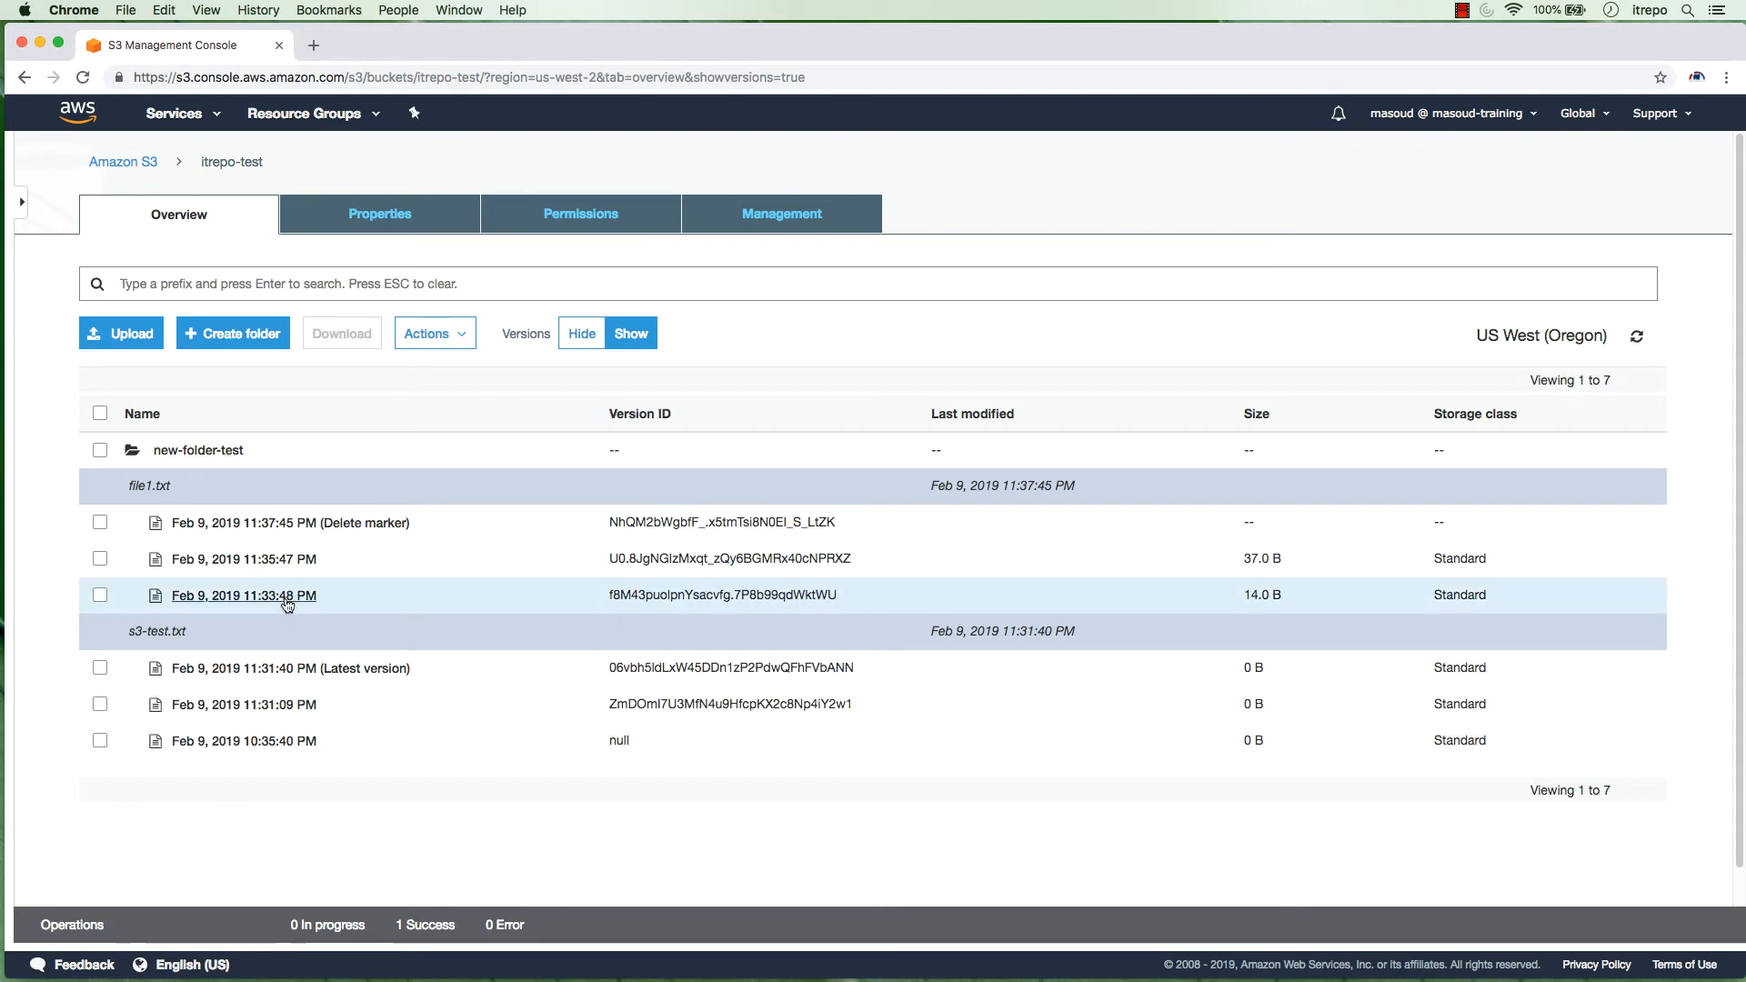
Open the 11:33:48 PM and 11:35:47 PM versions of file1.txt to read their contents, and return to the itrepo-test version list
{"action": "left_click", "coordinate": [288, 598]}
{"action": "left_click", "coordinate": [100, 330]}
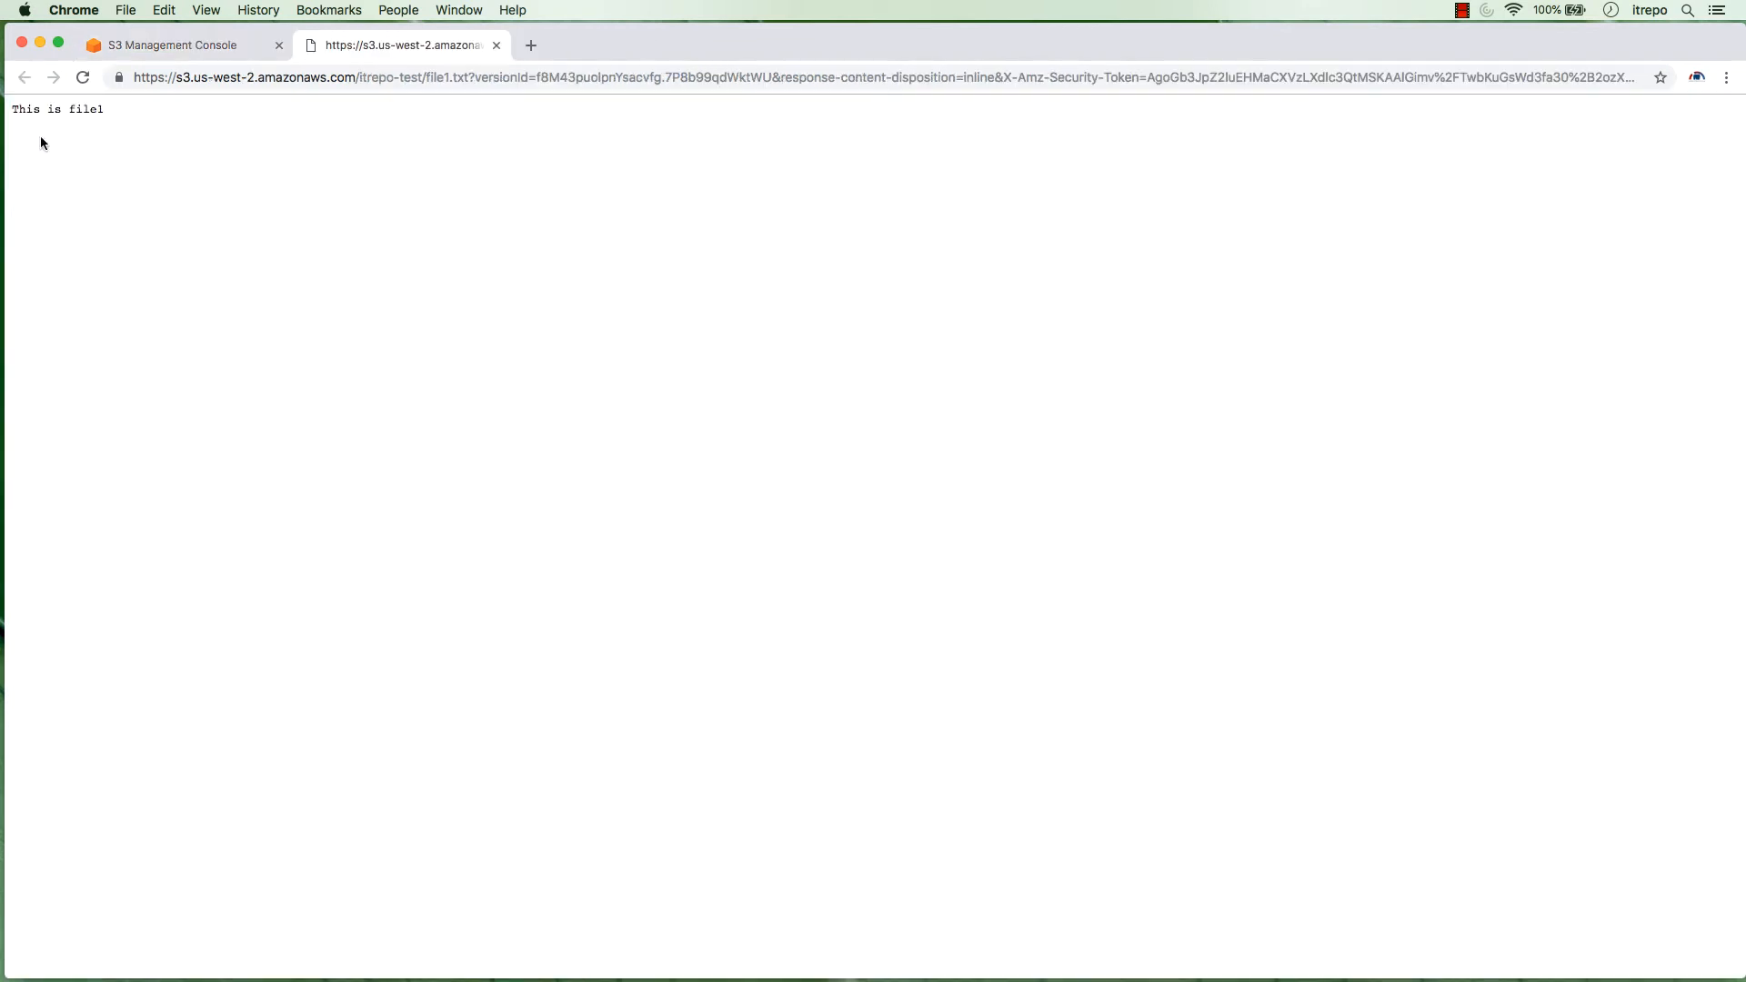
{"action": "left_click", "coordinate": [209, 45]}
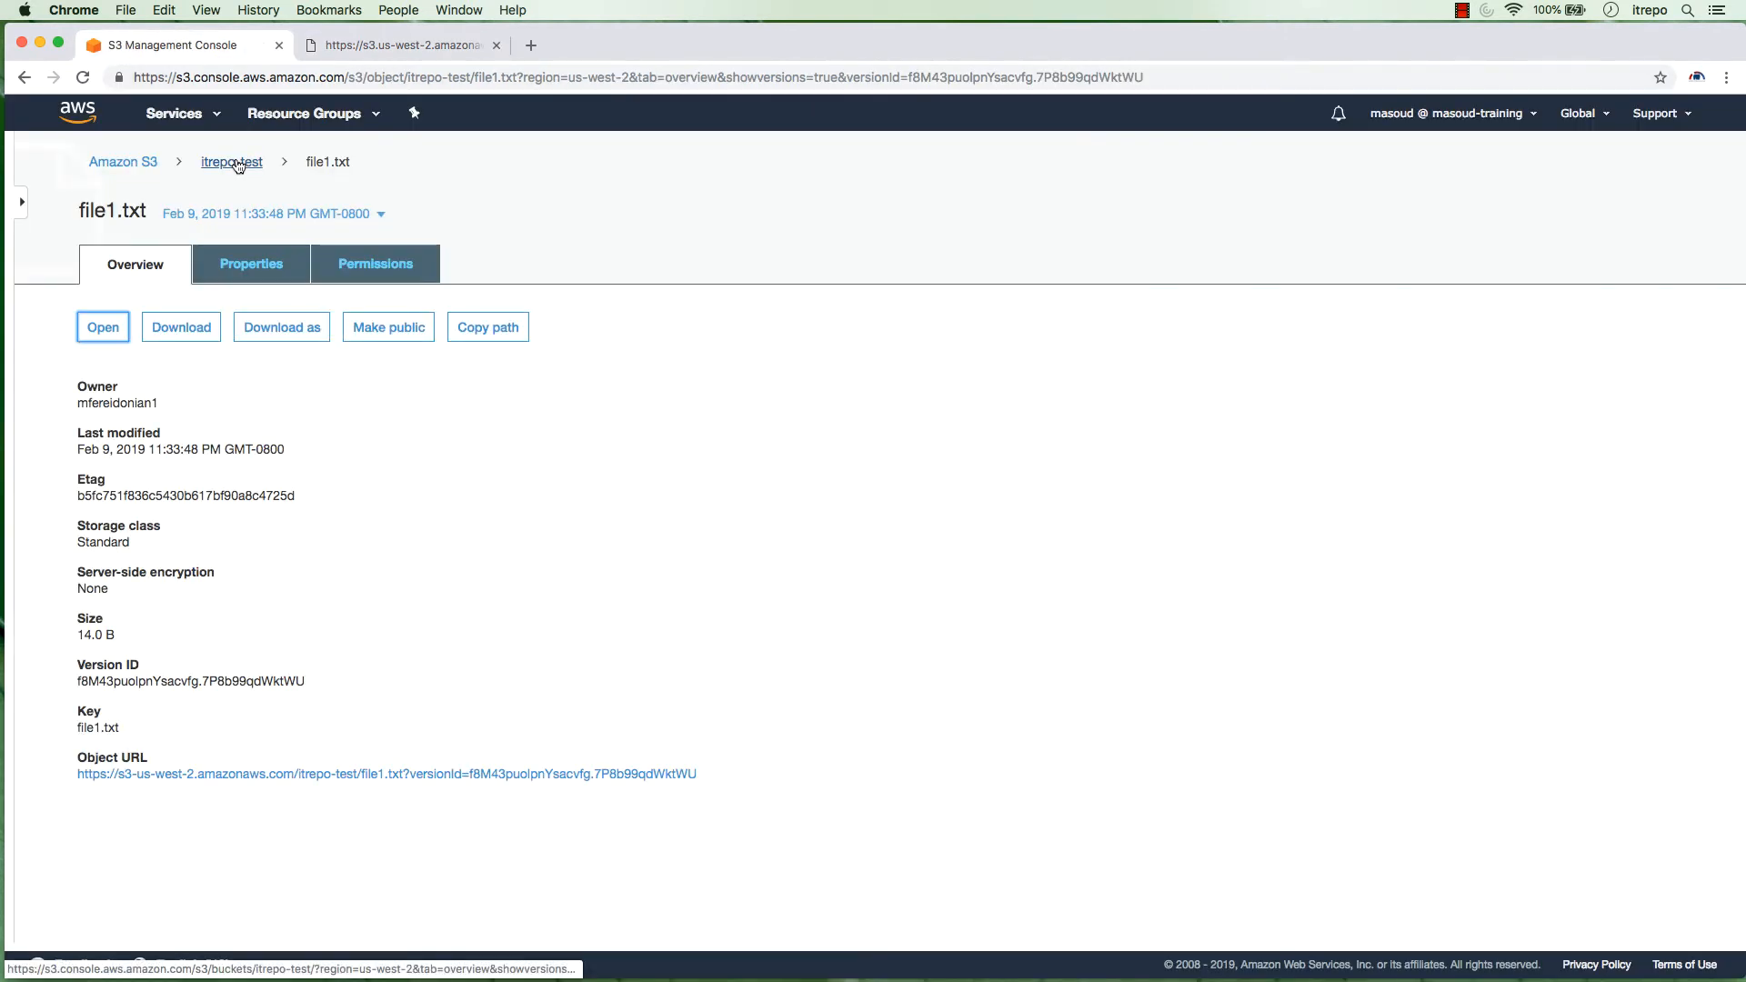
{"action": "left_click", "coordinate": [235, 162]}
{"action": "left_click", "coordinate": [244, 560]}
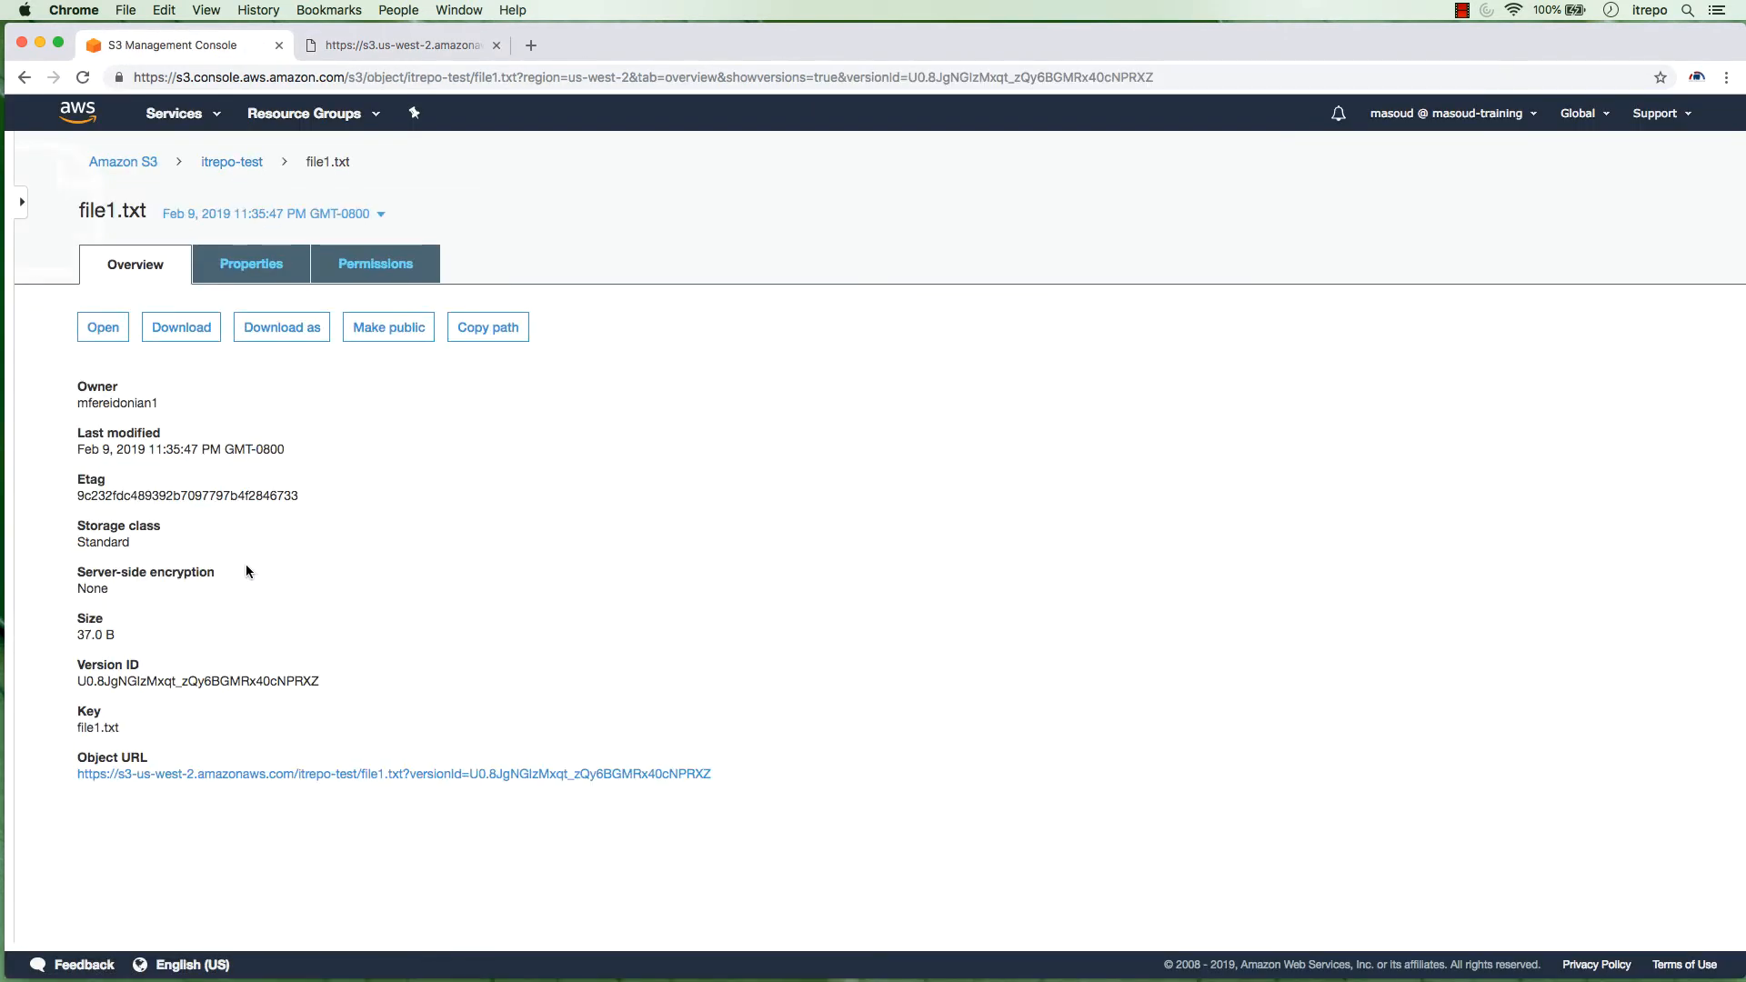
{"action": "left_click", "coordinate": [104, 329]}
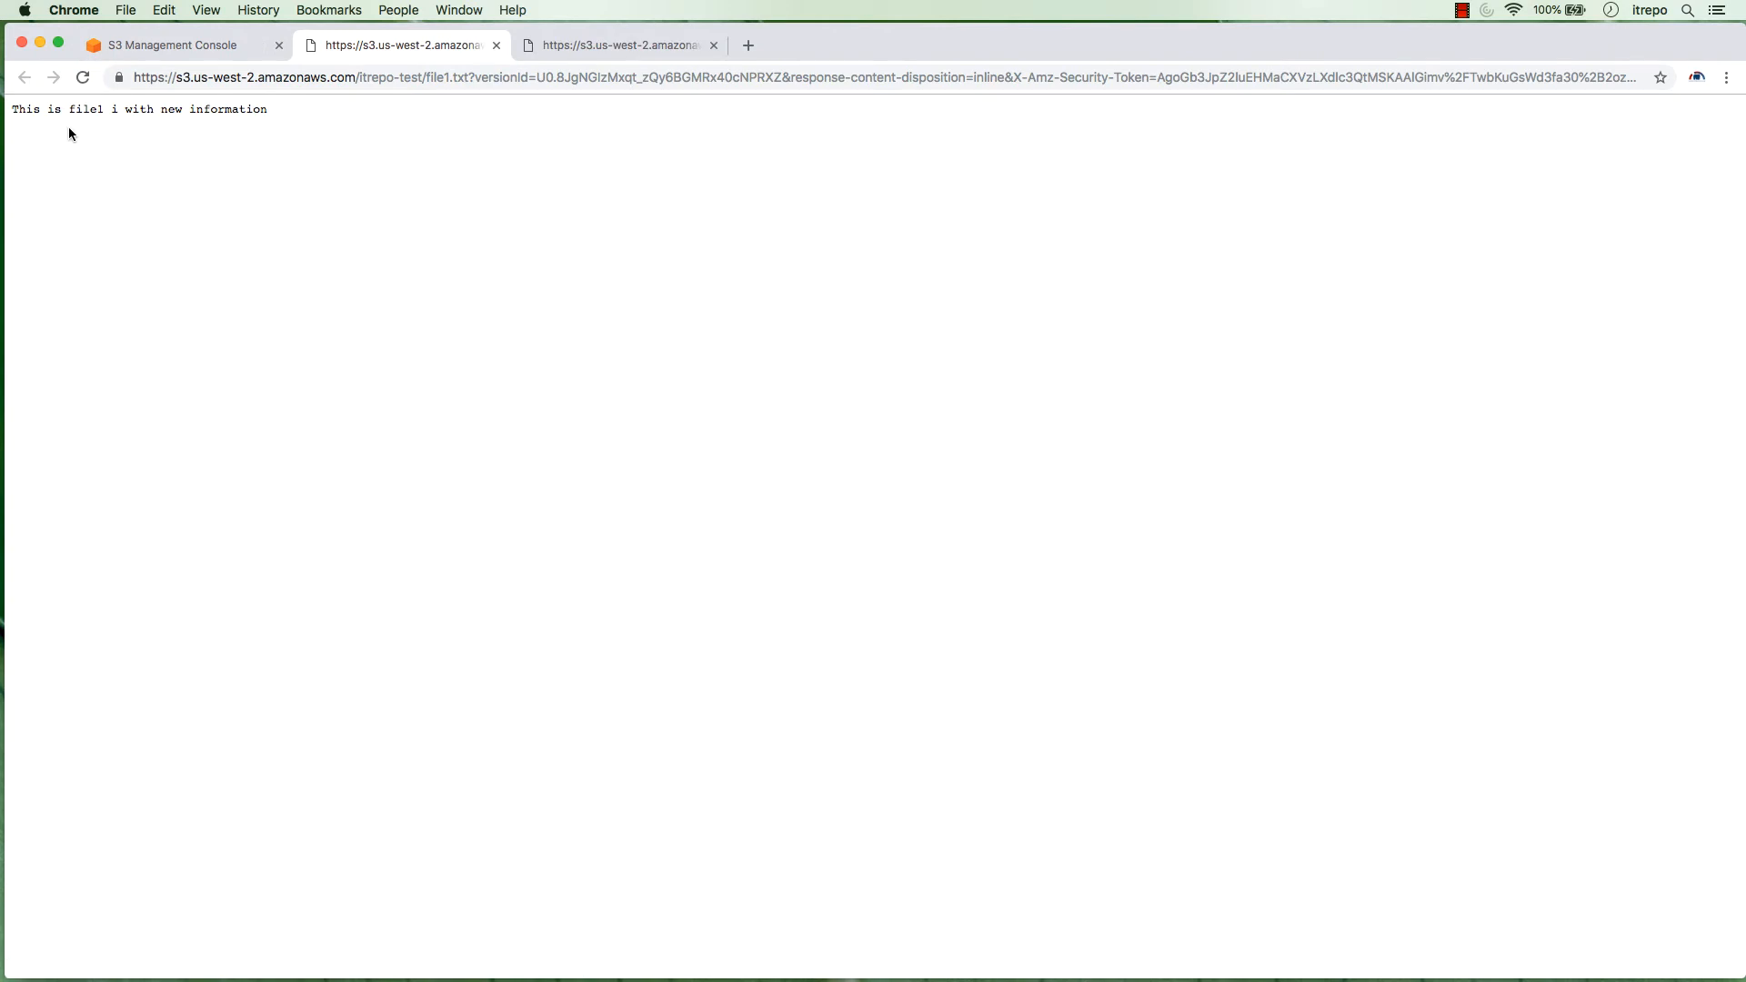
{"action": "left_click", "coordinate": [227, 50]}
{"action": "left_click", "coordinate": [223, 162]}
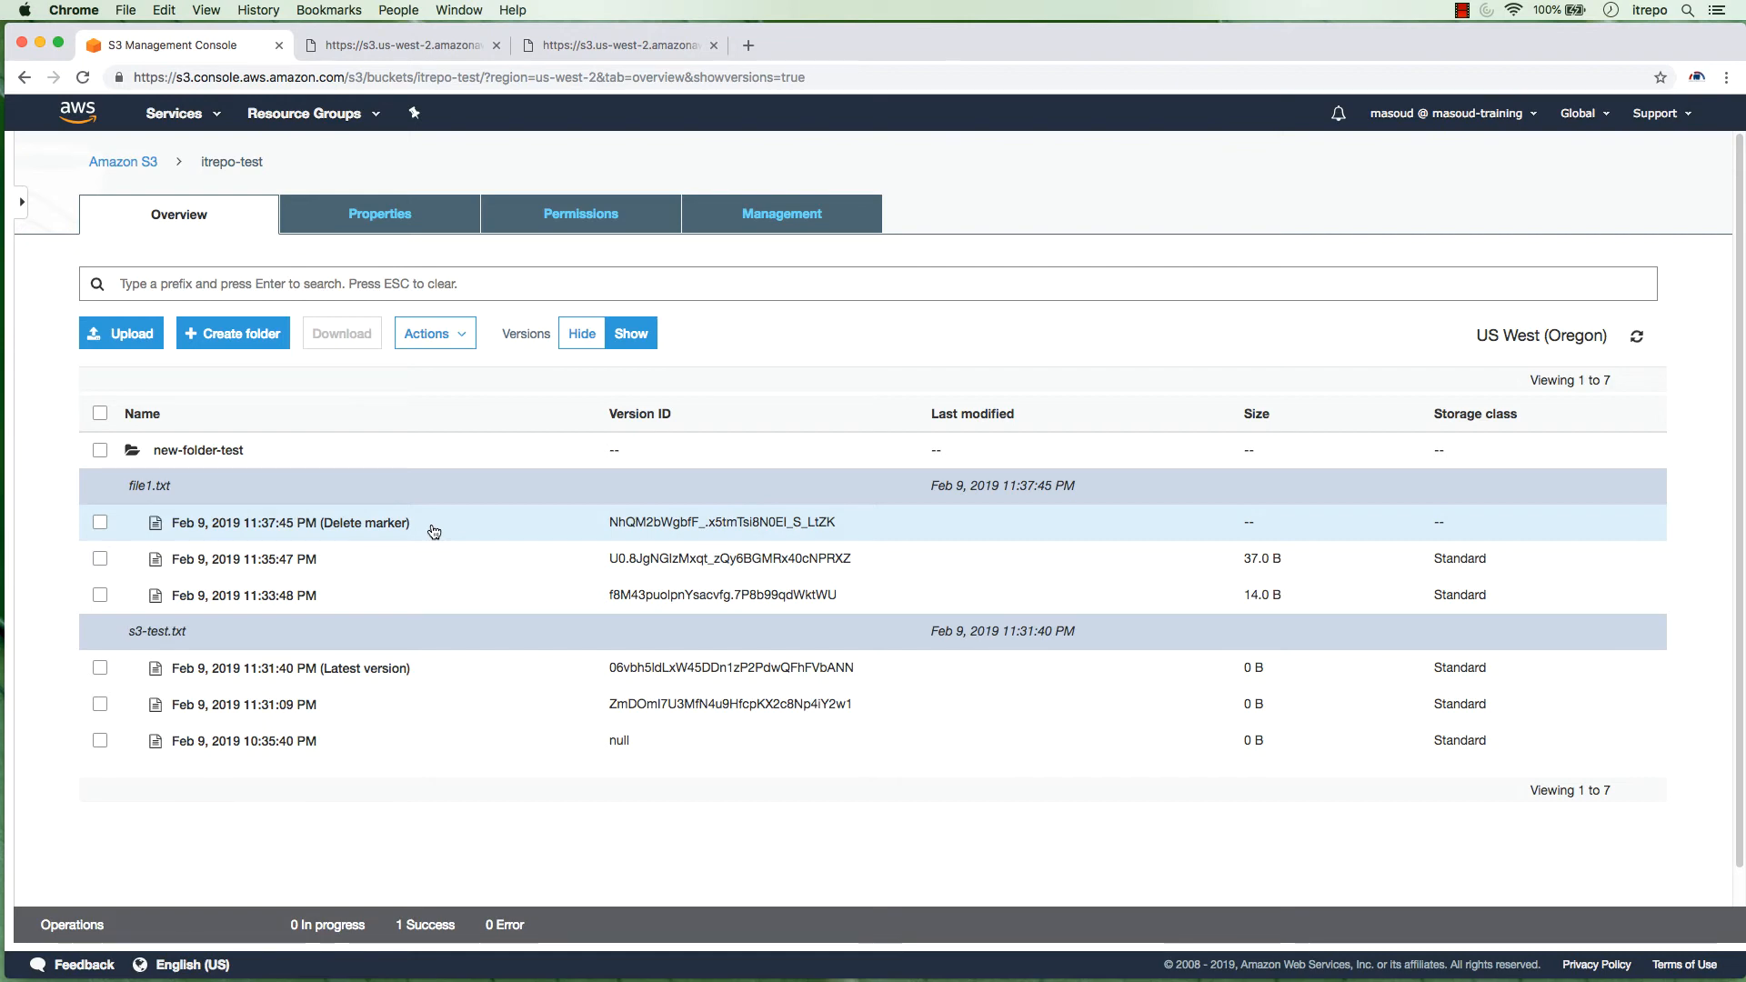
Check the itrepo-test bucket's versioning property and compare its object list with versions hidden and shown
{"action": "left_click", "coordinate": [362, 218]}
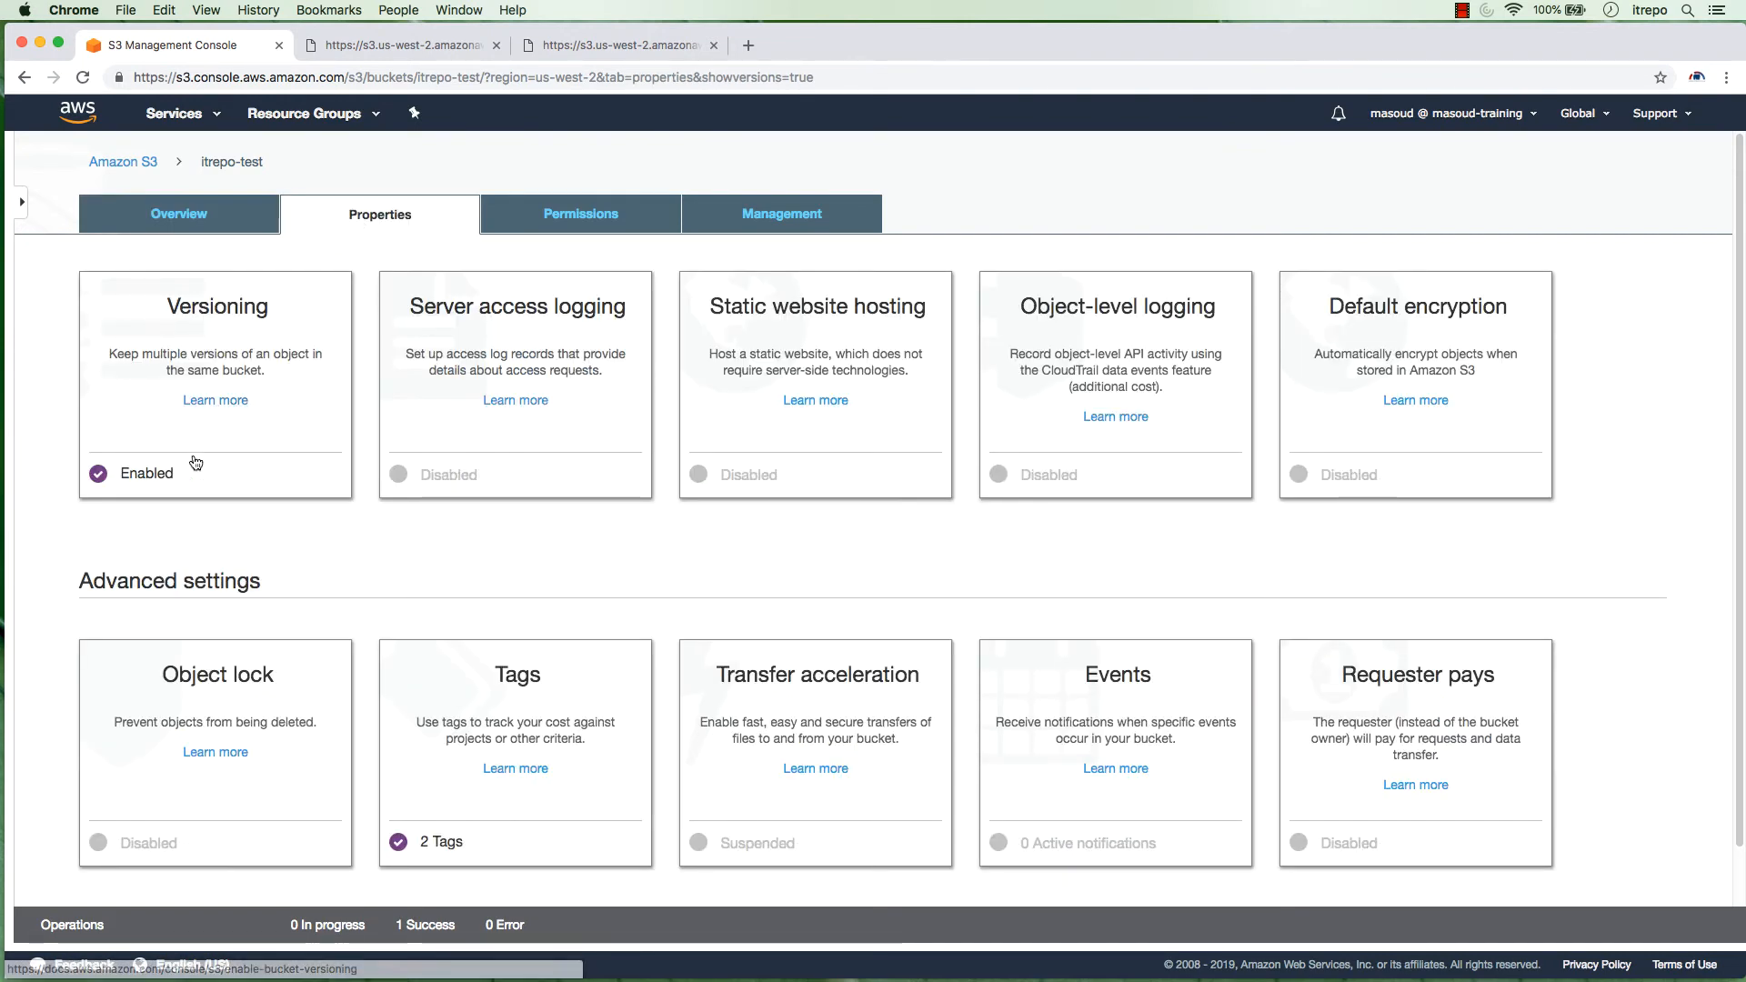
{"action": "left_click", "coordinate": [179, 214]}
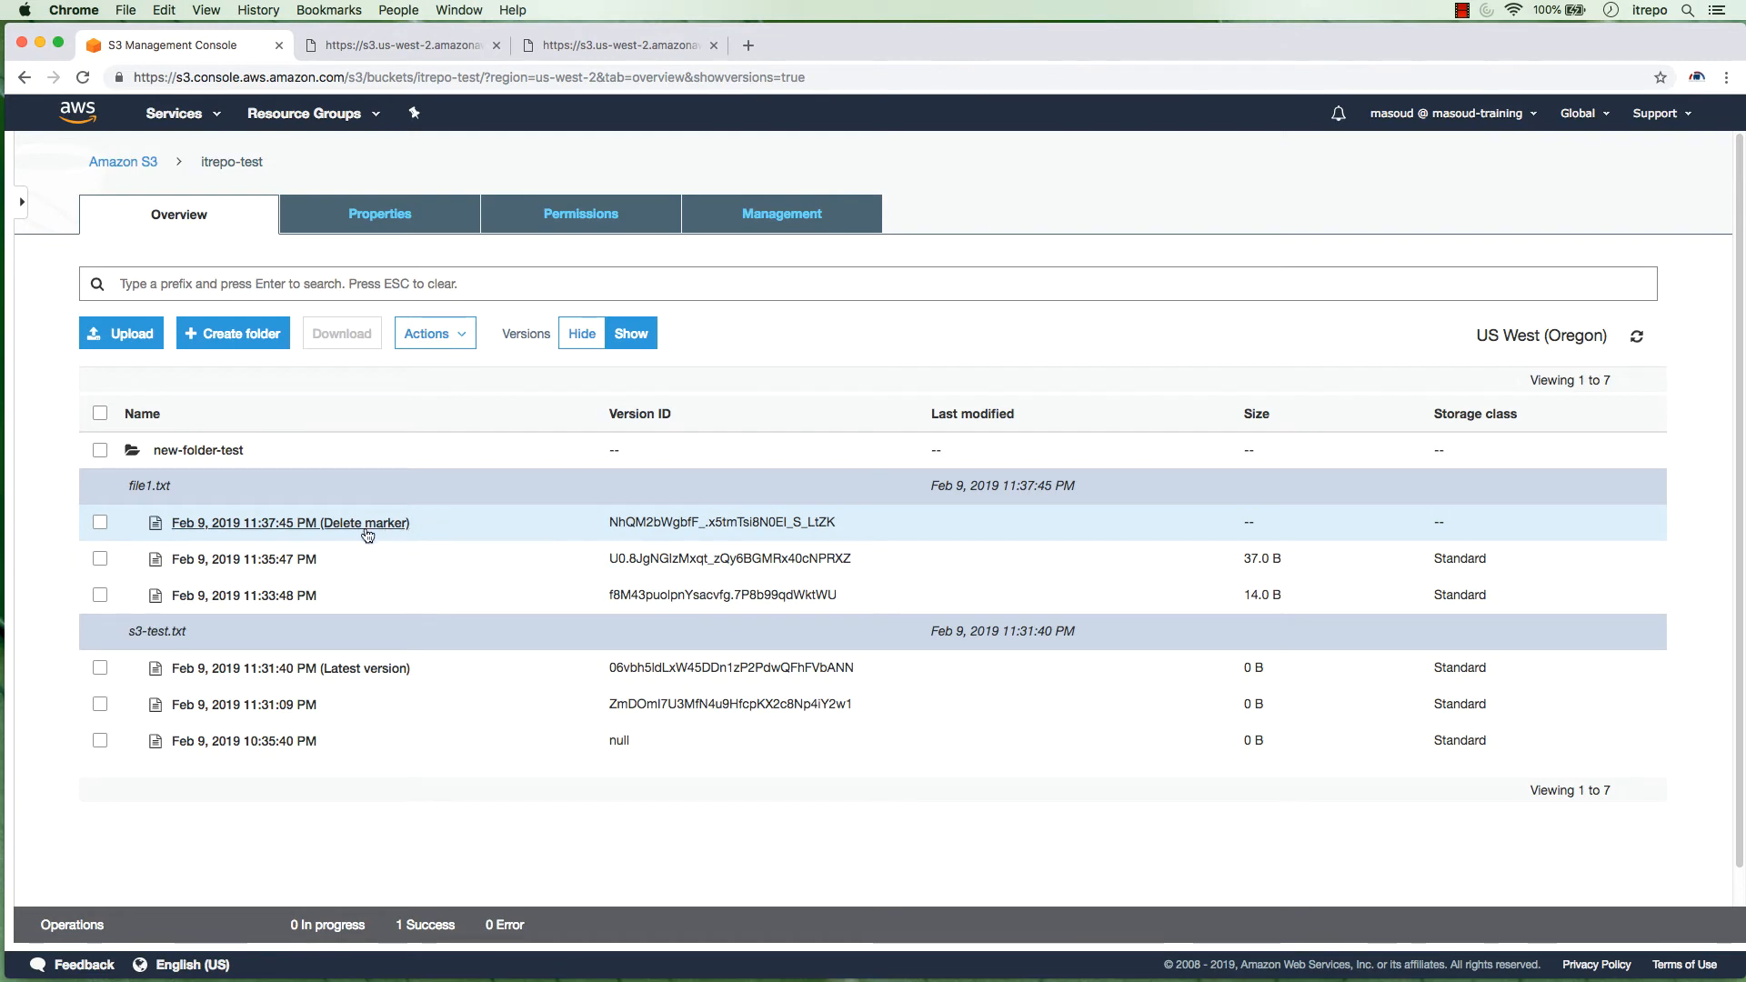
{"action": "left_click", "coordinate": [583, 338]}
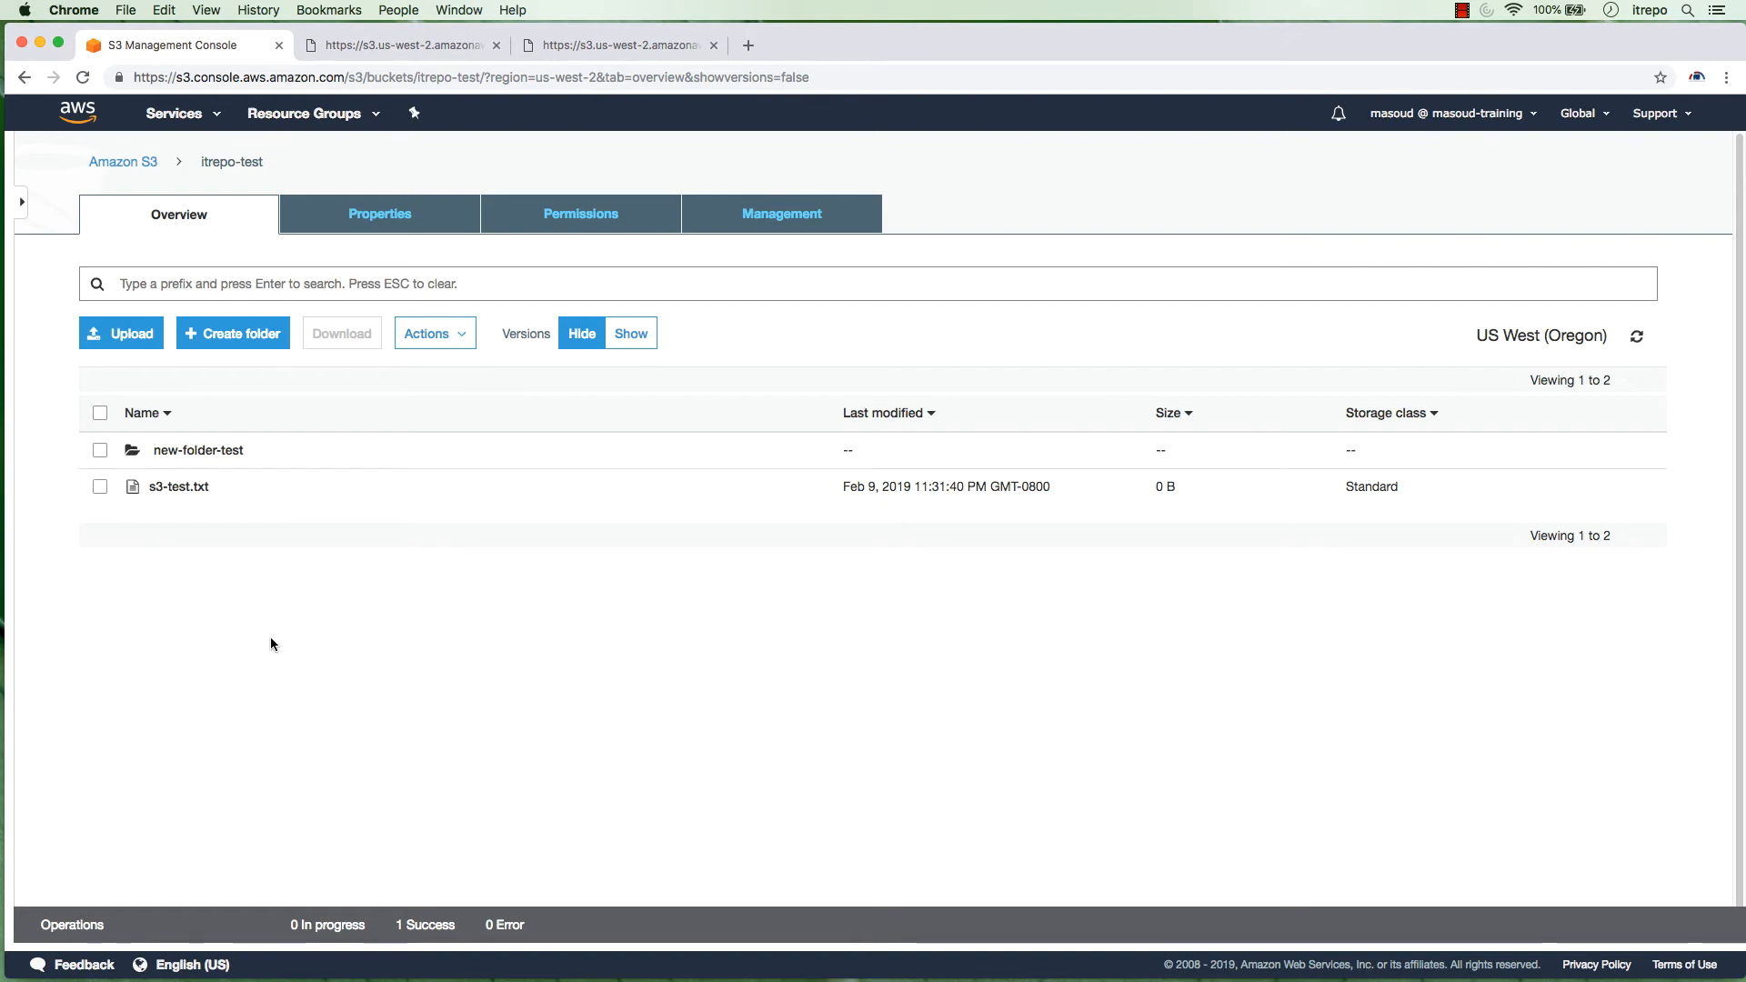
{"action": "left_click", "coordinate": [633, 337]}
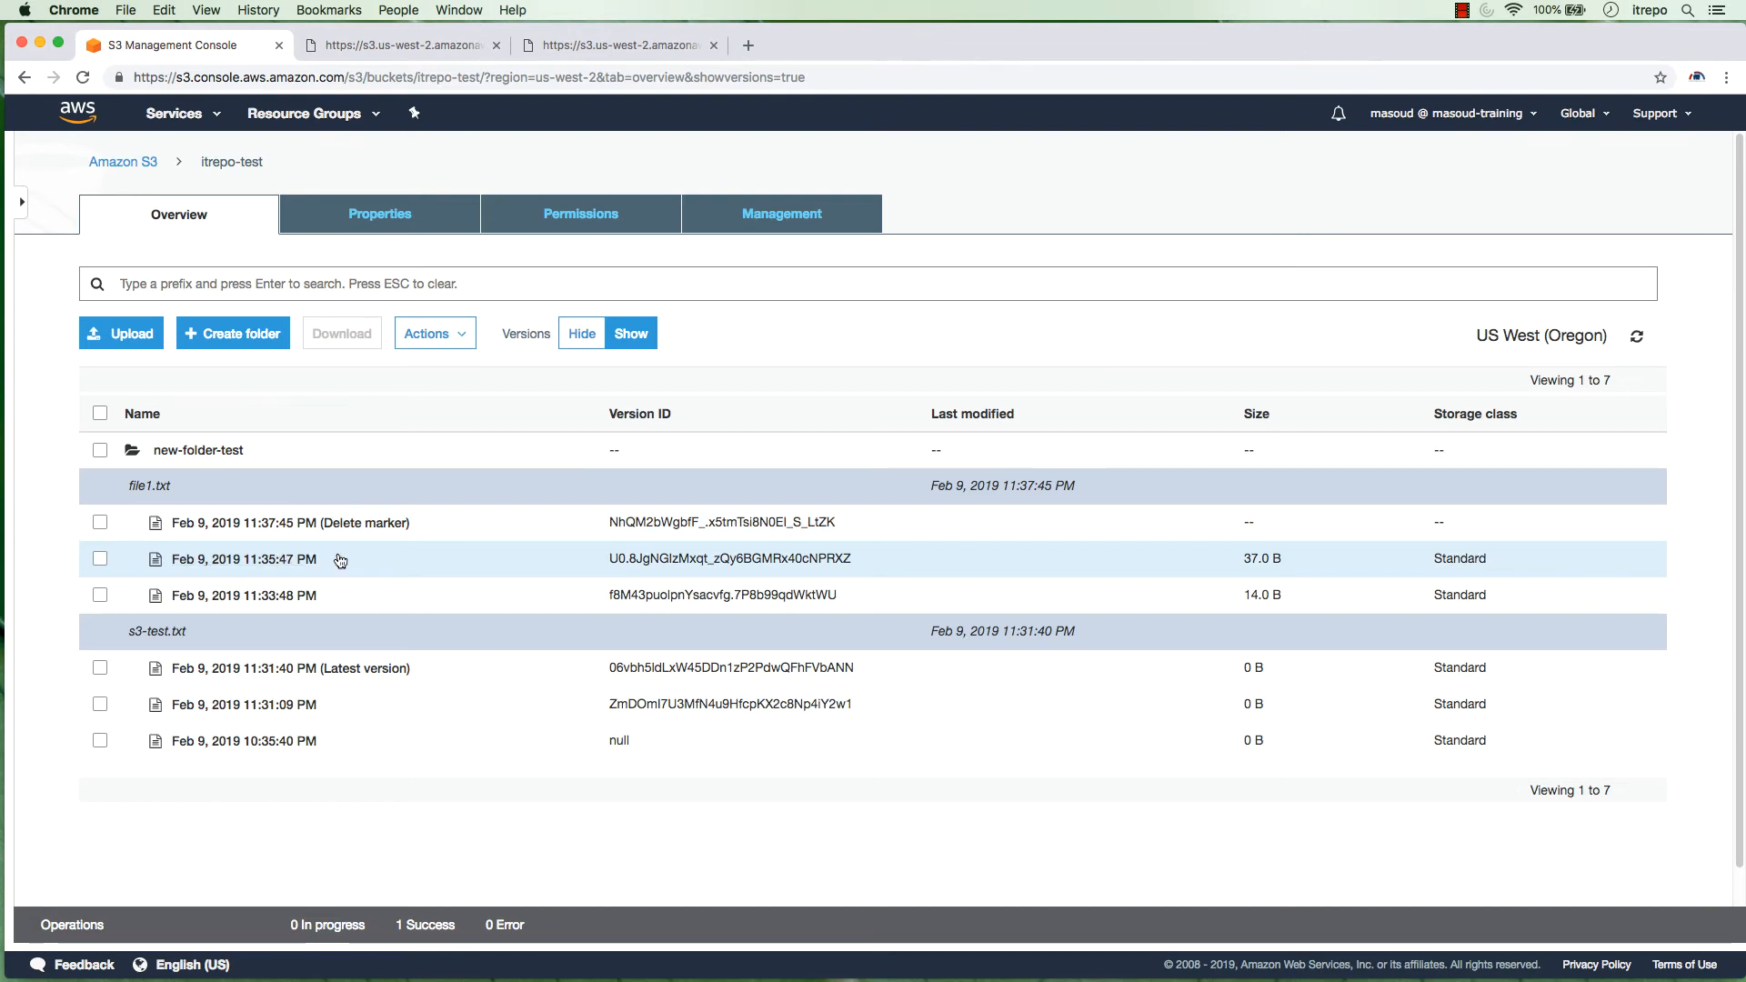
Restore file1.txt by permanently deleting its 11:37:45 PM delete marker, and hide the object versions
{"action": "left_click", "coordinate": [100, 523]}
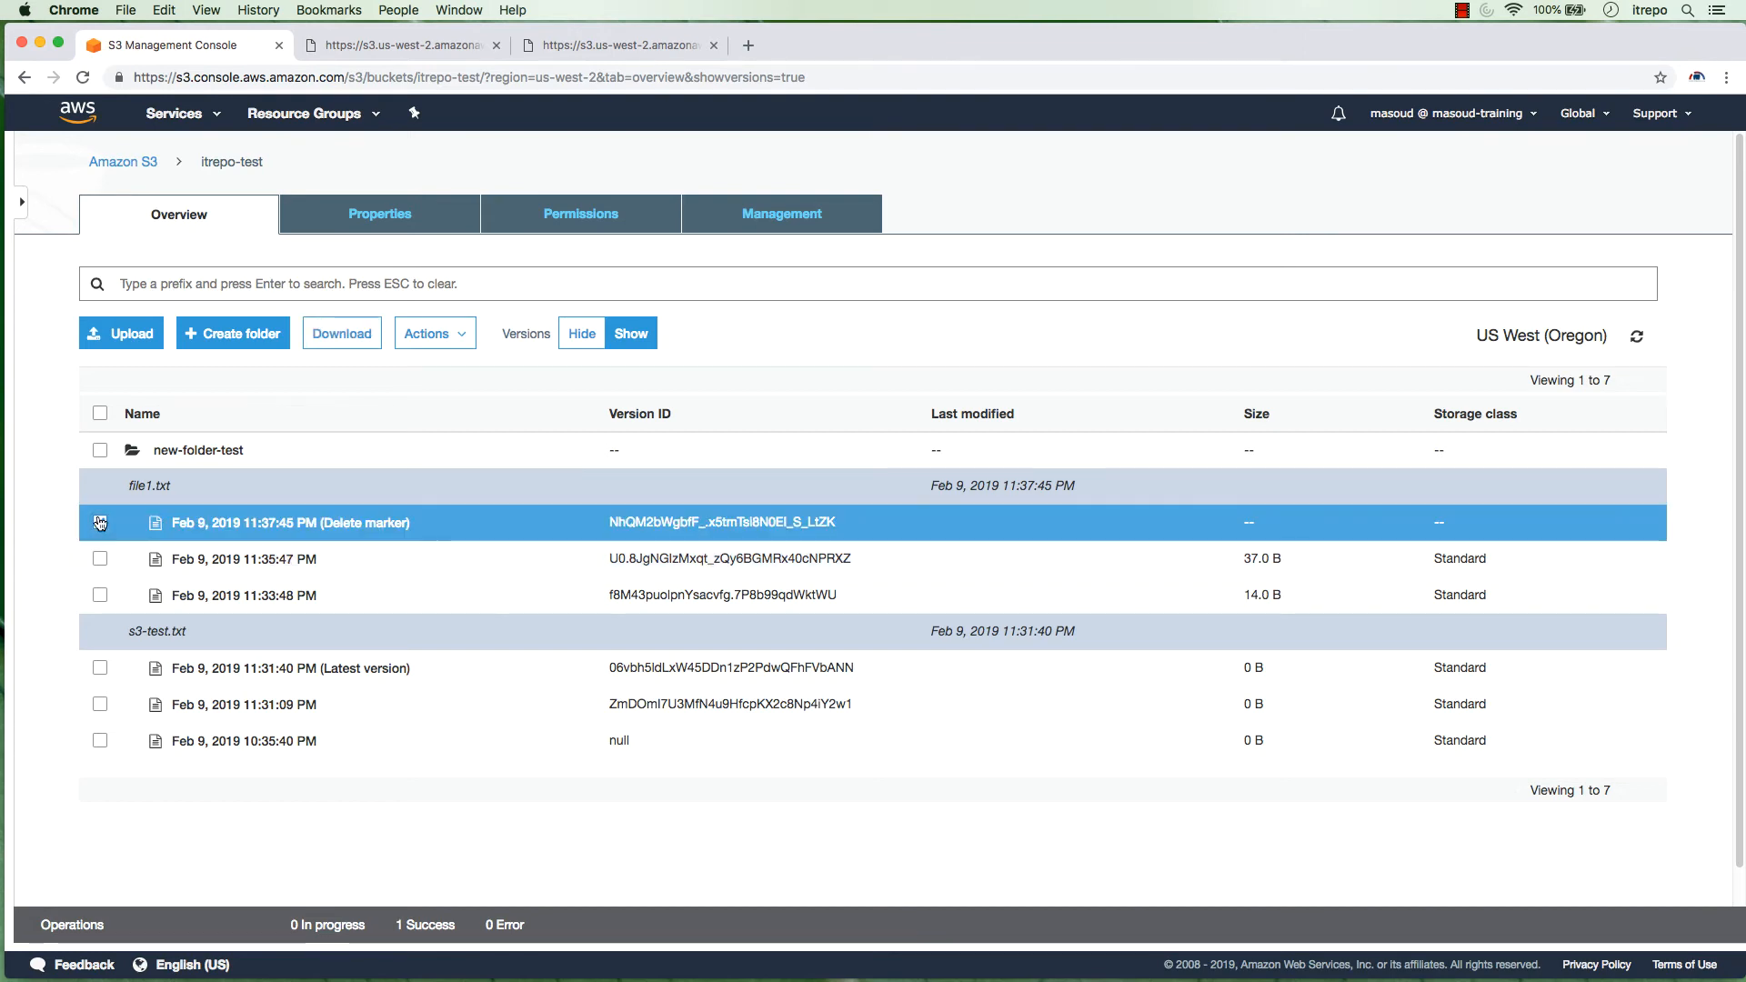
{"action": "left_click", "coordinate": [432, 334]}
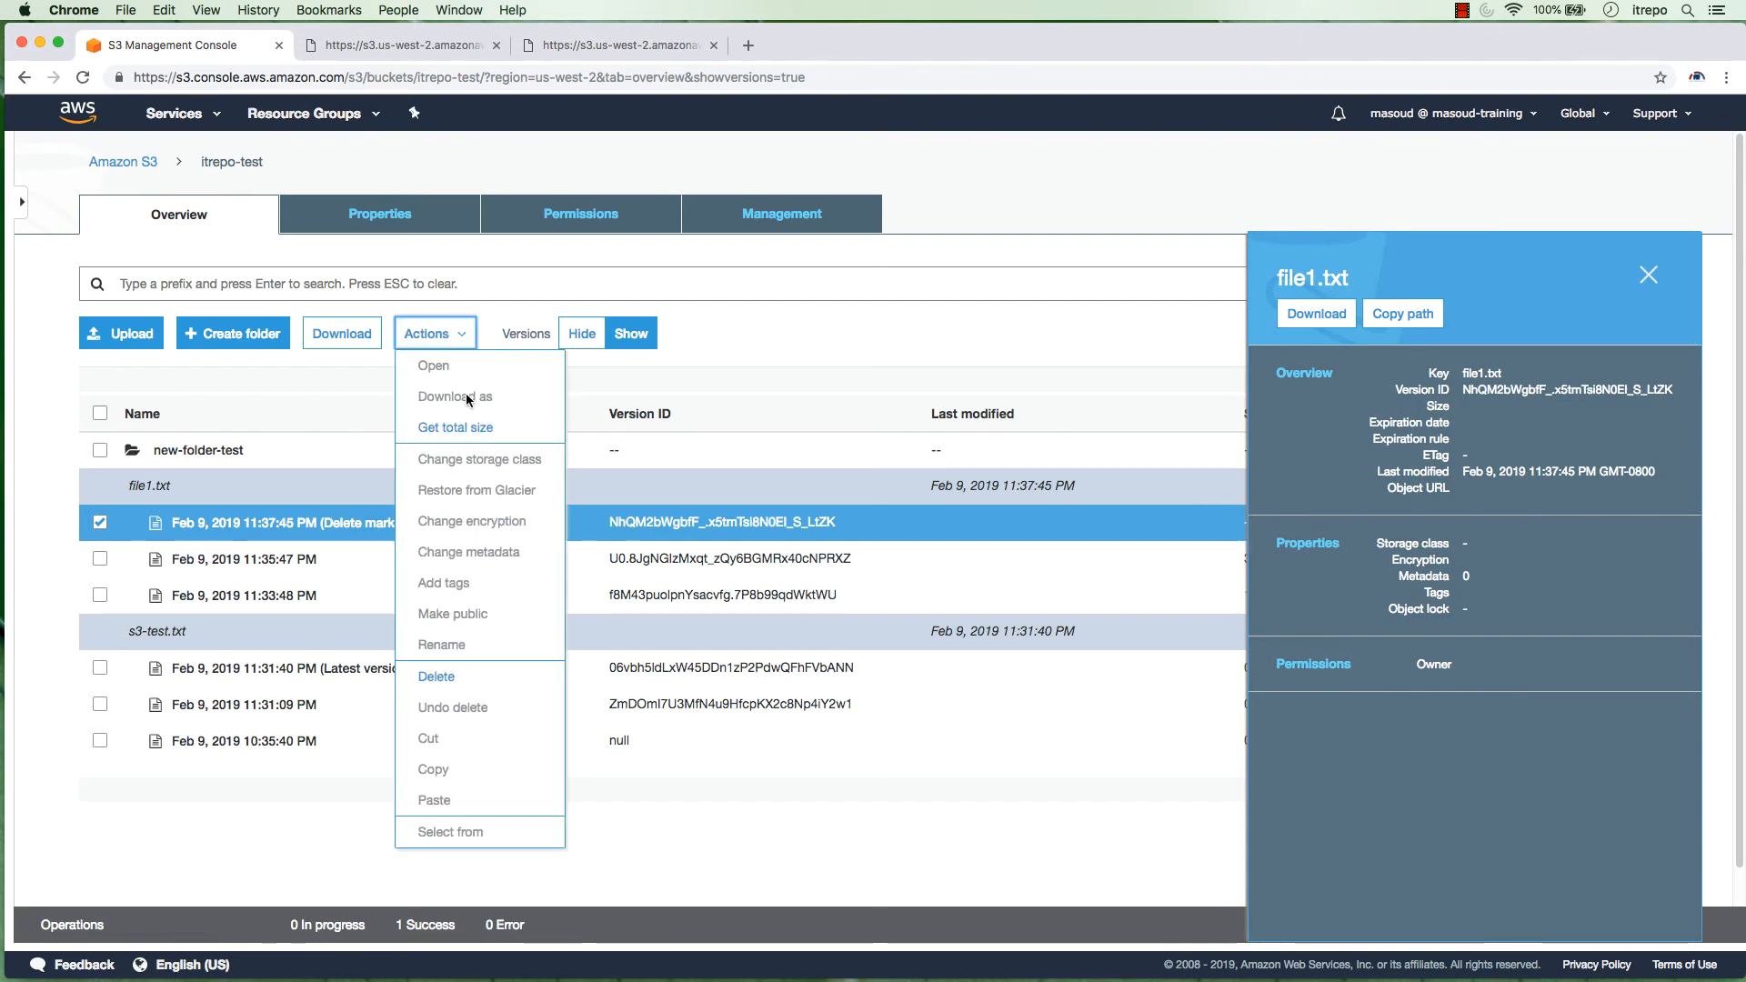
{"action": "left_click", "coordinate": [454, 693]}
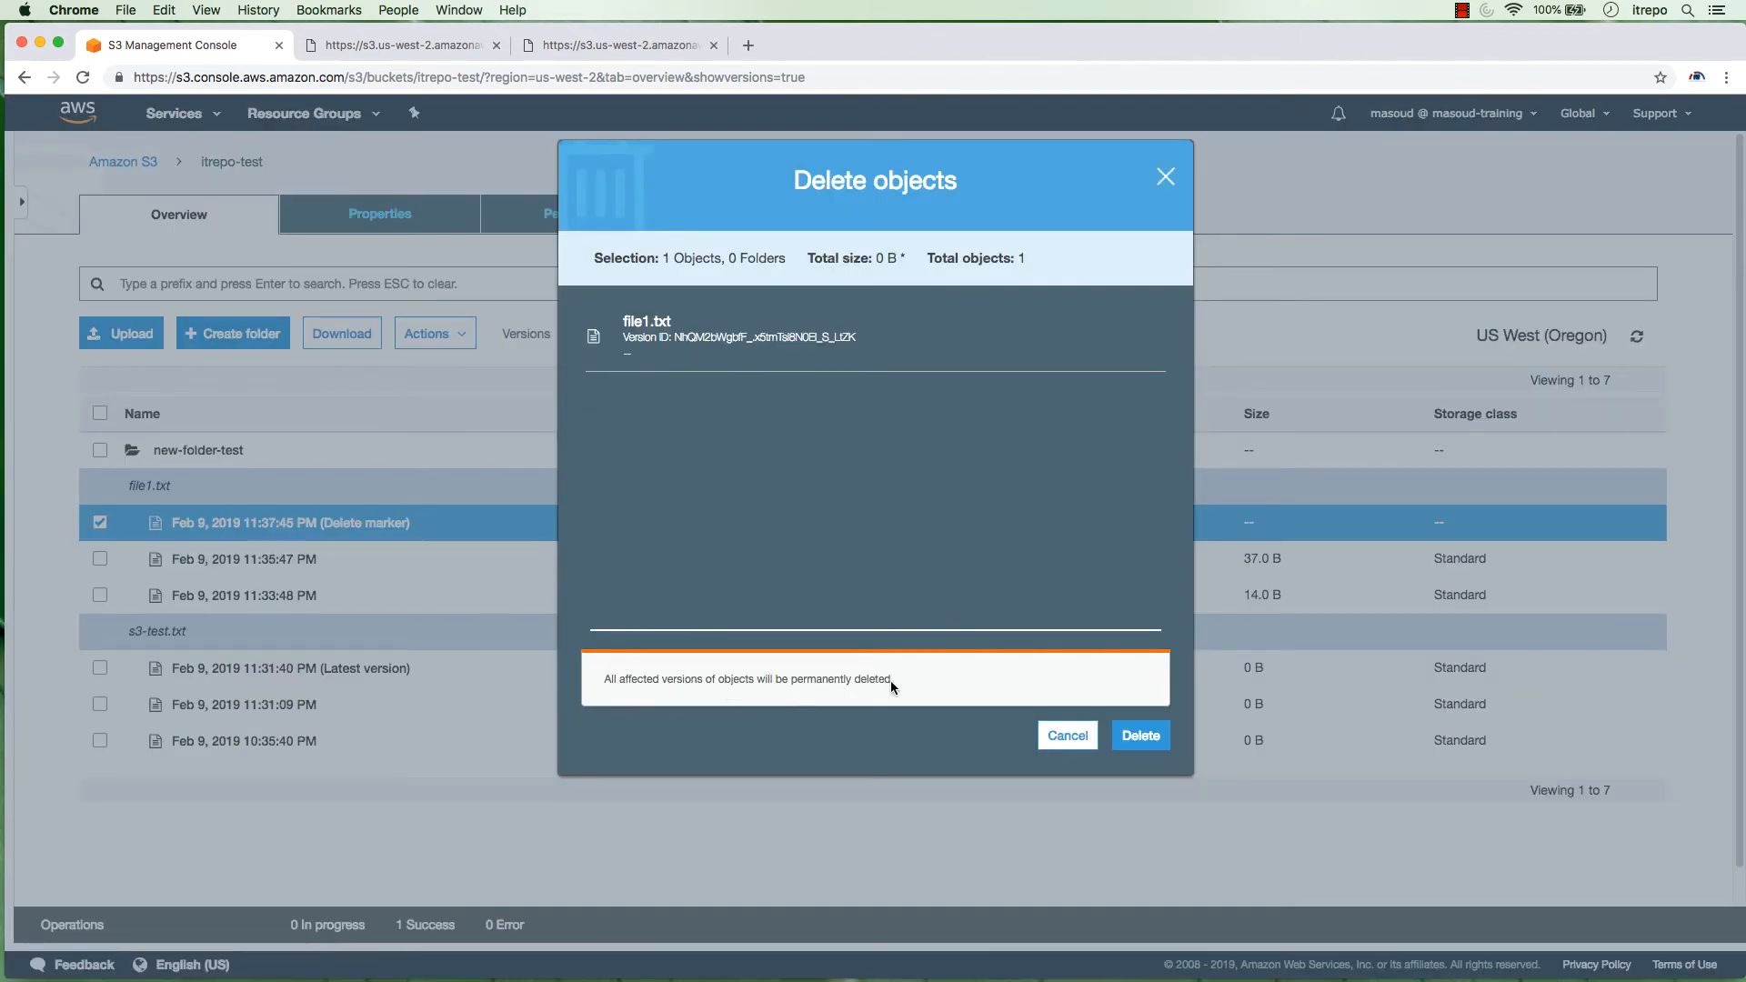
{"action": "left_click_drag", "start_coordinate": [893, 681], "coordinate": [607, 680]}
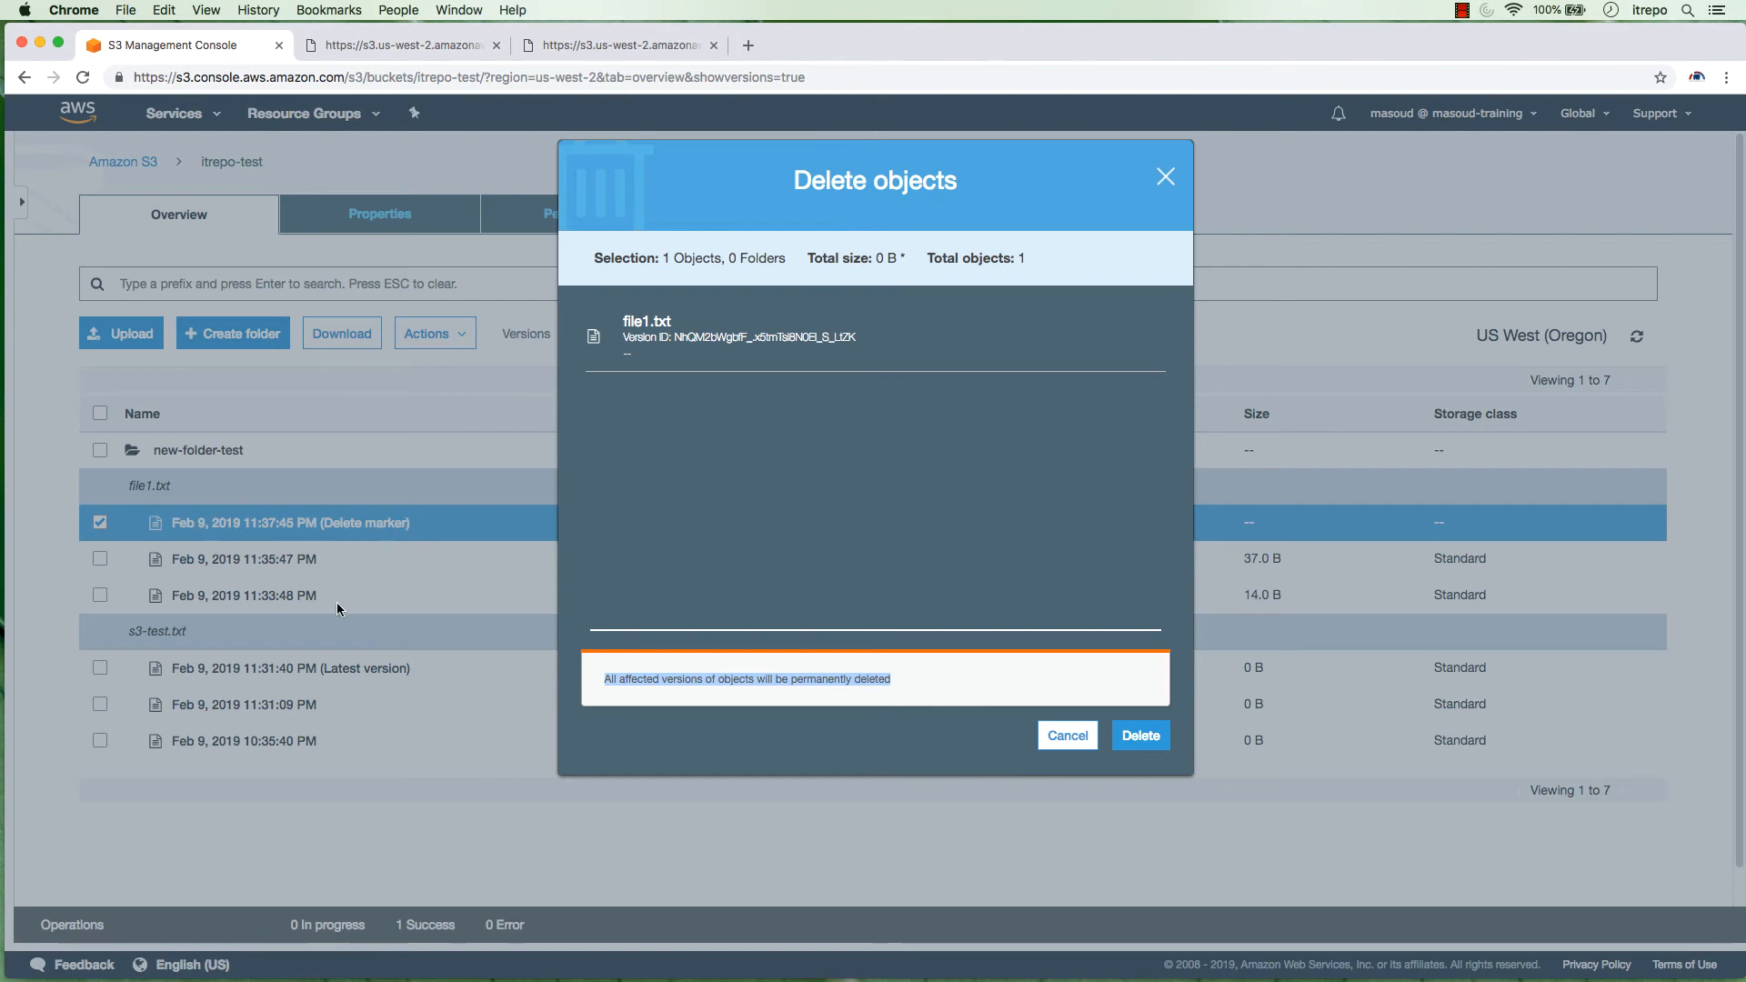
{"action": "left_click", "coordinate": [1138, 733]}
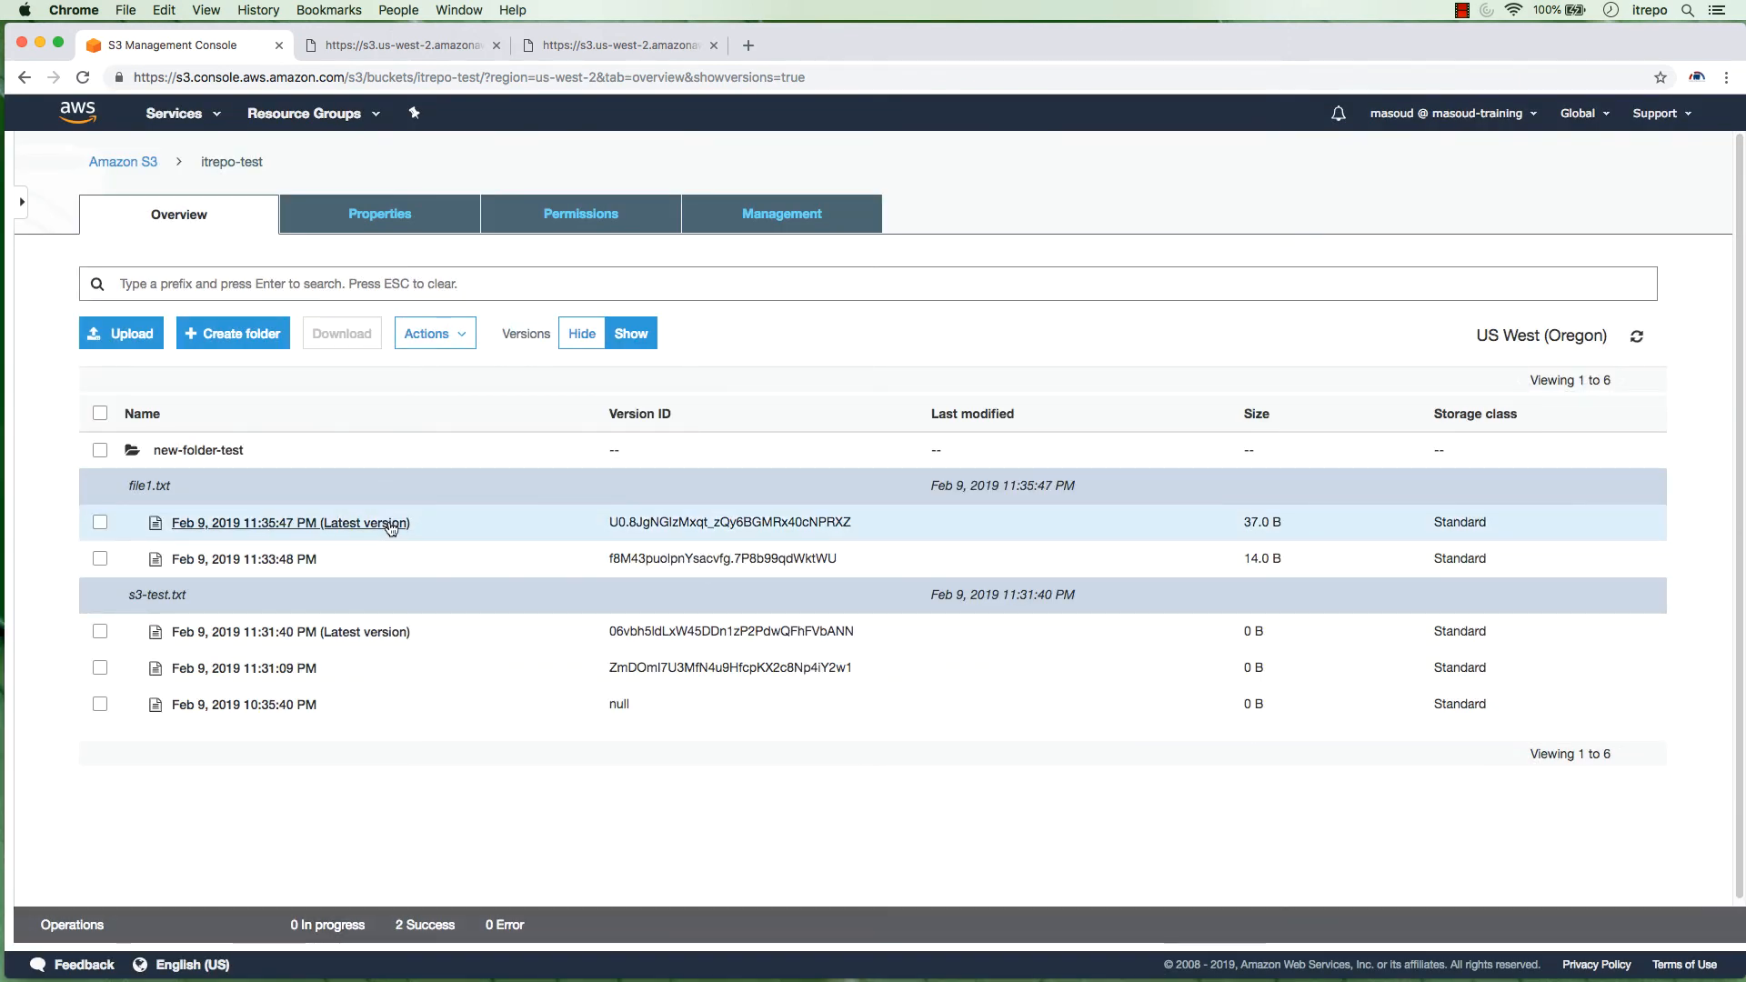
{"action": "left_click", "coordinate": [580, 338]}
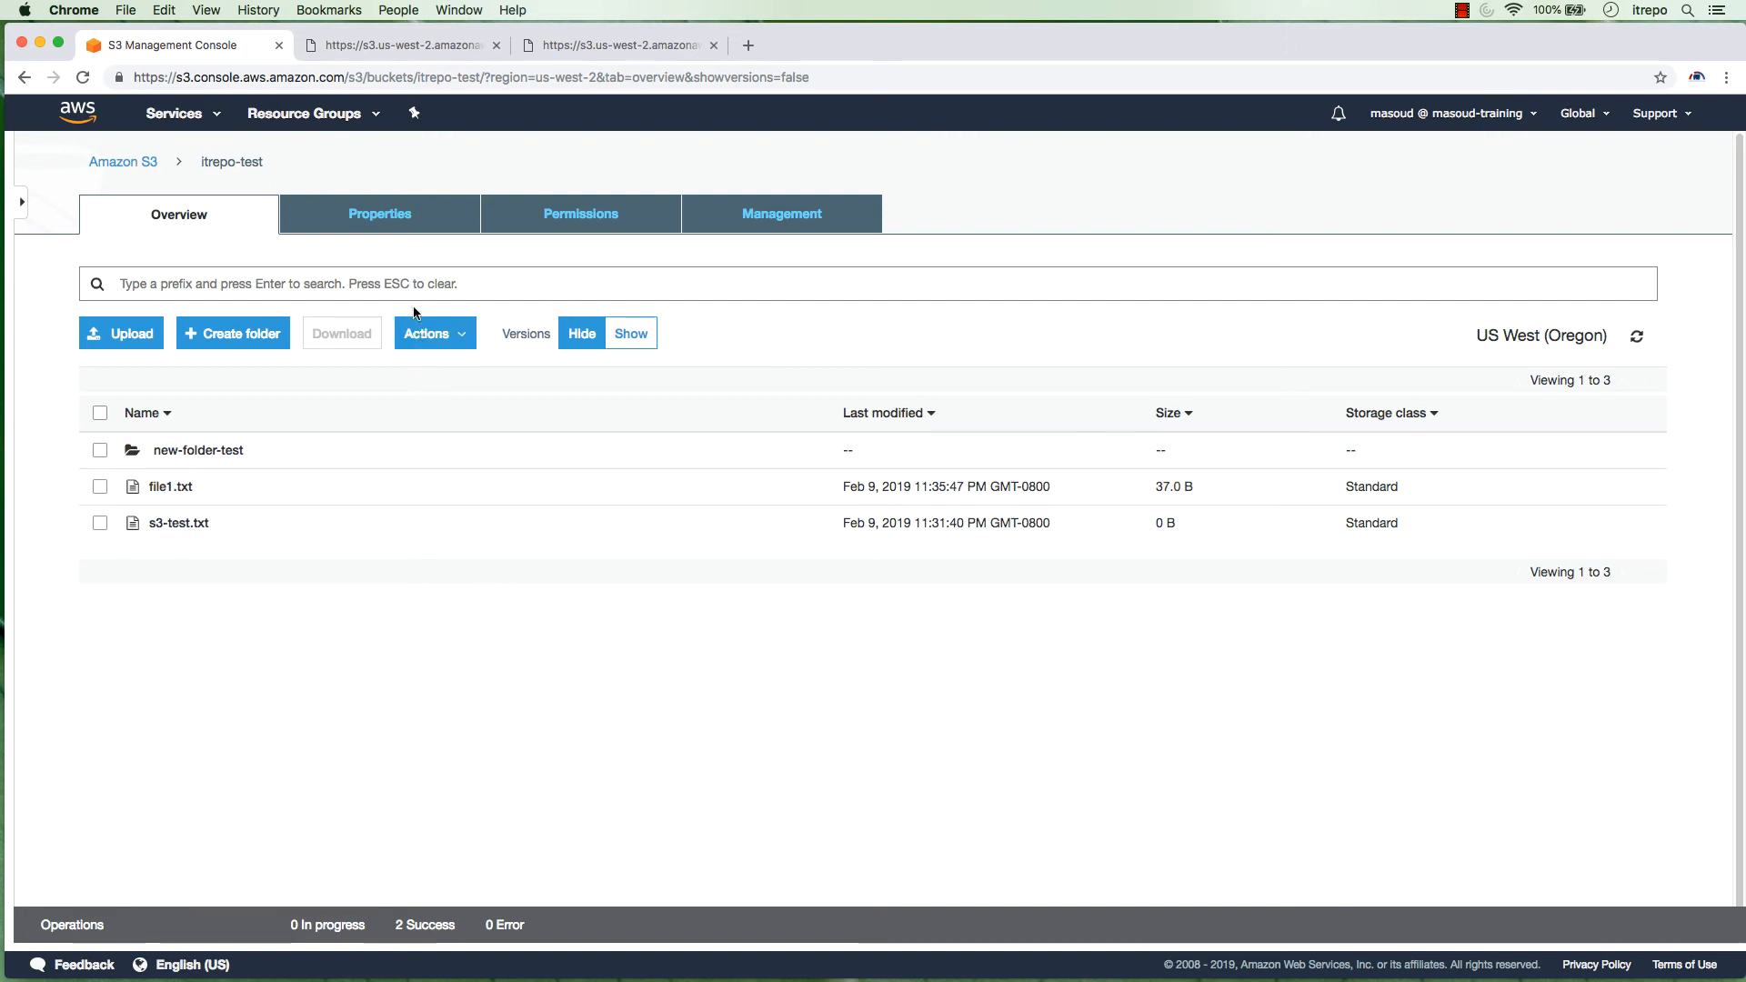
Open the default encryption settings in the itrepo-test bucket's properties
{"action": "left_click", "coordinate": [389, 214]}
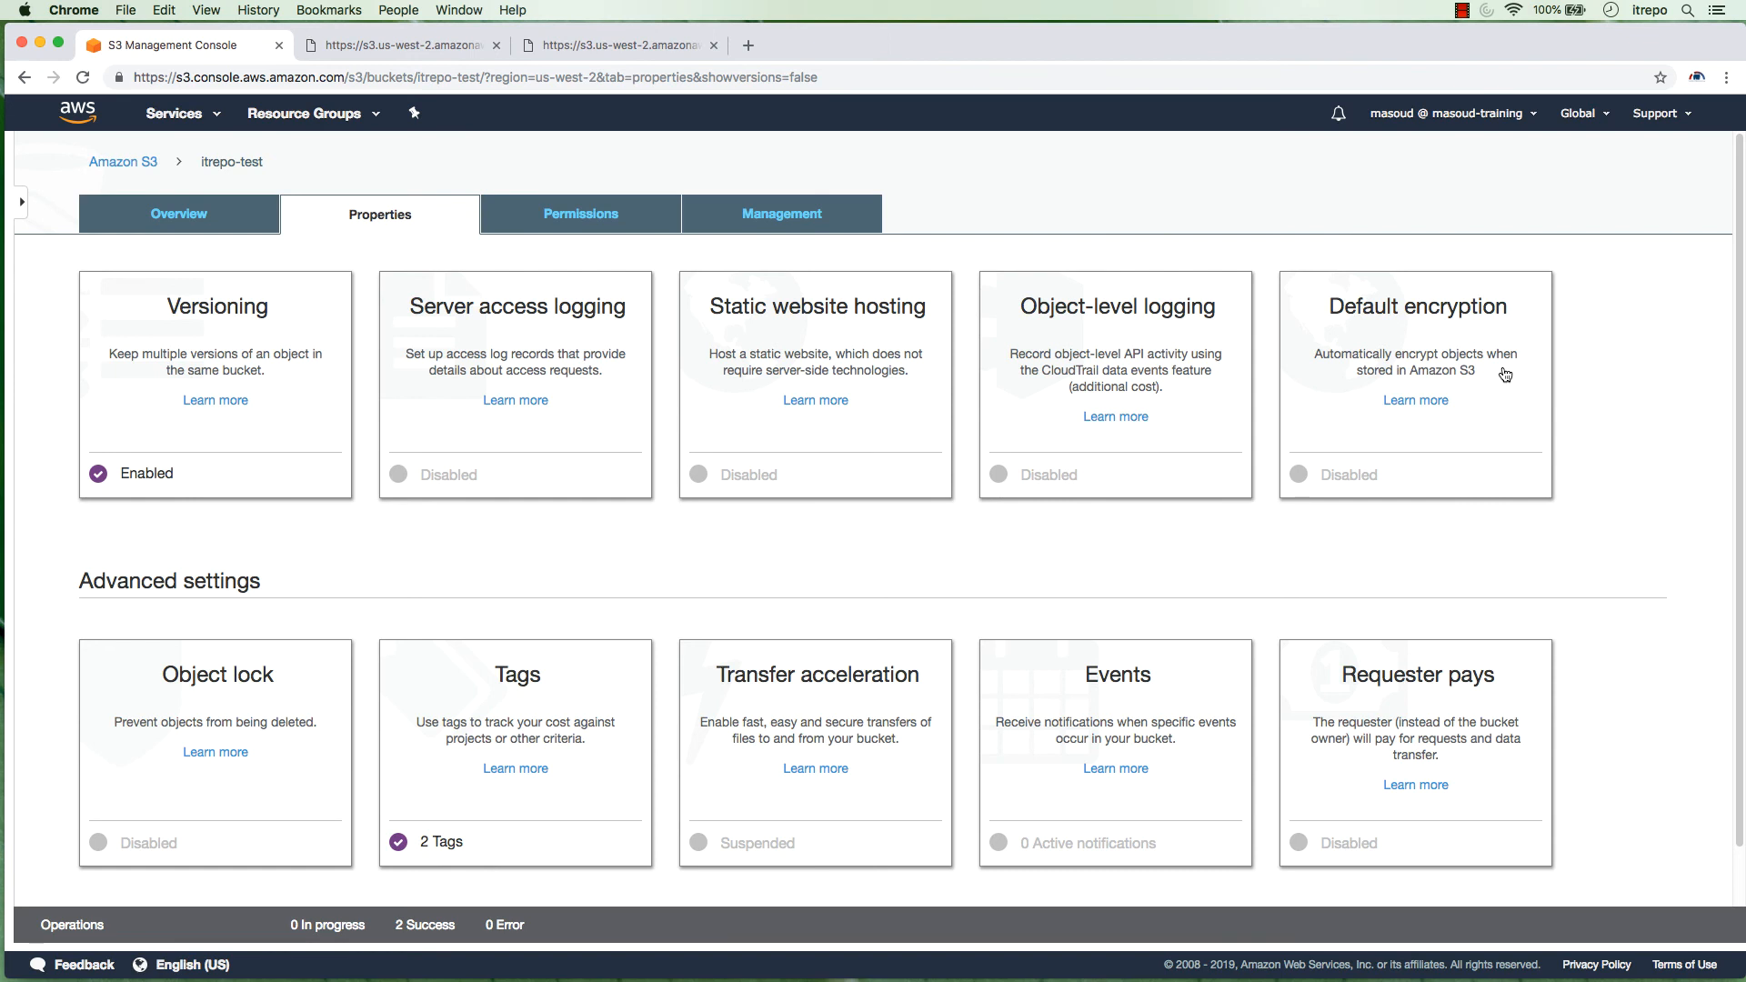
{"action": "left_click", "coordinate": [1505, 375]}
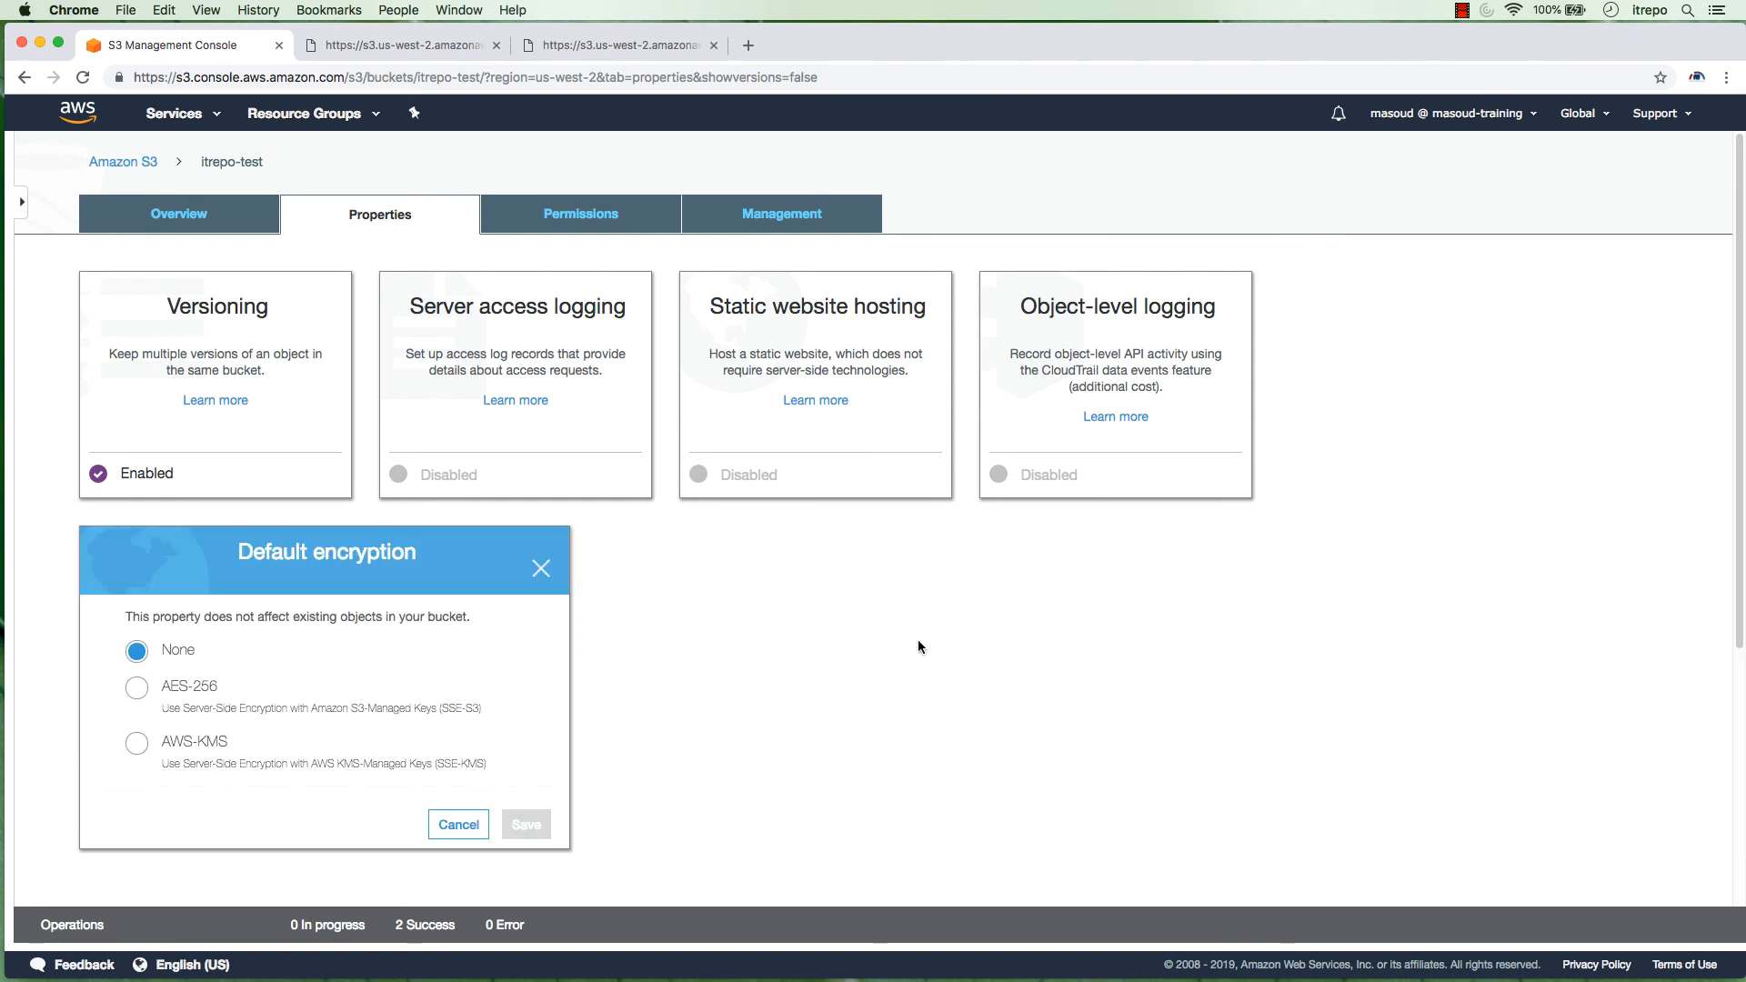
{"action": "scroll", "coordinate": [919, 641], "scroll_direction": "down", "scroll_amount": 2}
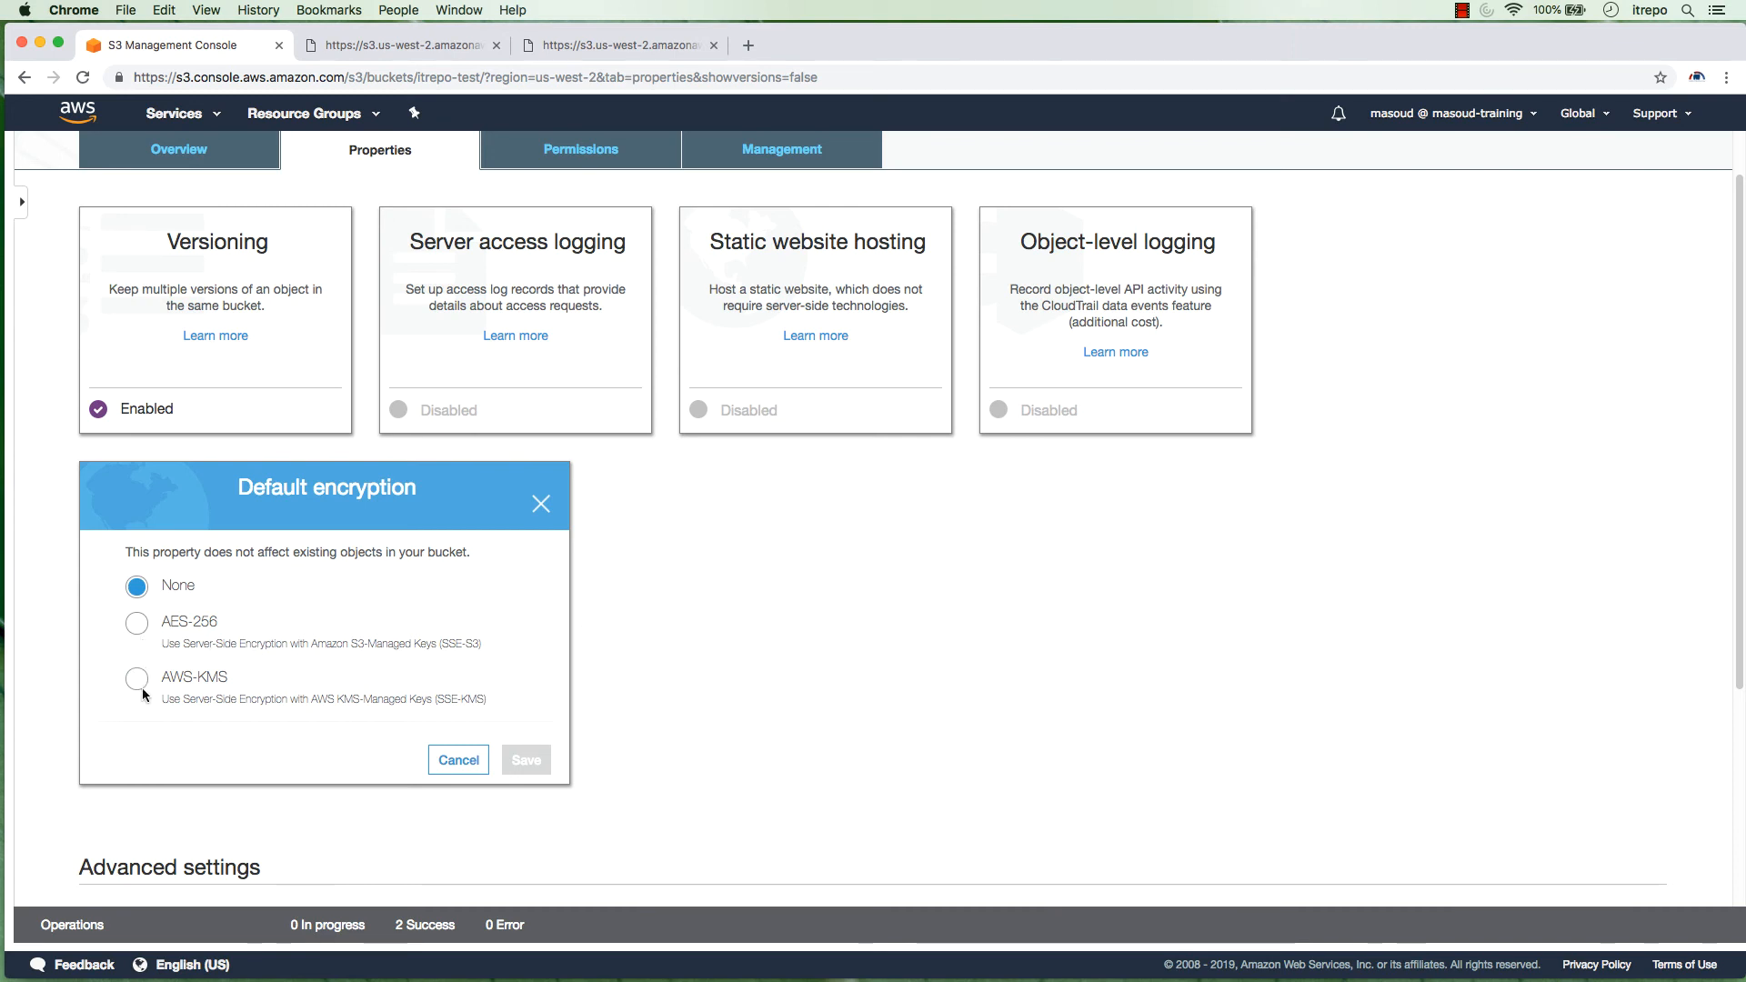
Try the AES-256 and AWS-KMS default encryption options and look through the selectable KMS keys
{"action": "left_click", "coordinate": [138, 625]}
{"action": "scroll", "coordinate": [138, 636], "scroll_direction": "down", "scroll_amount": 2}
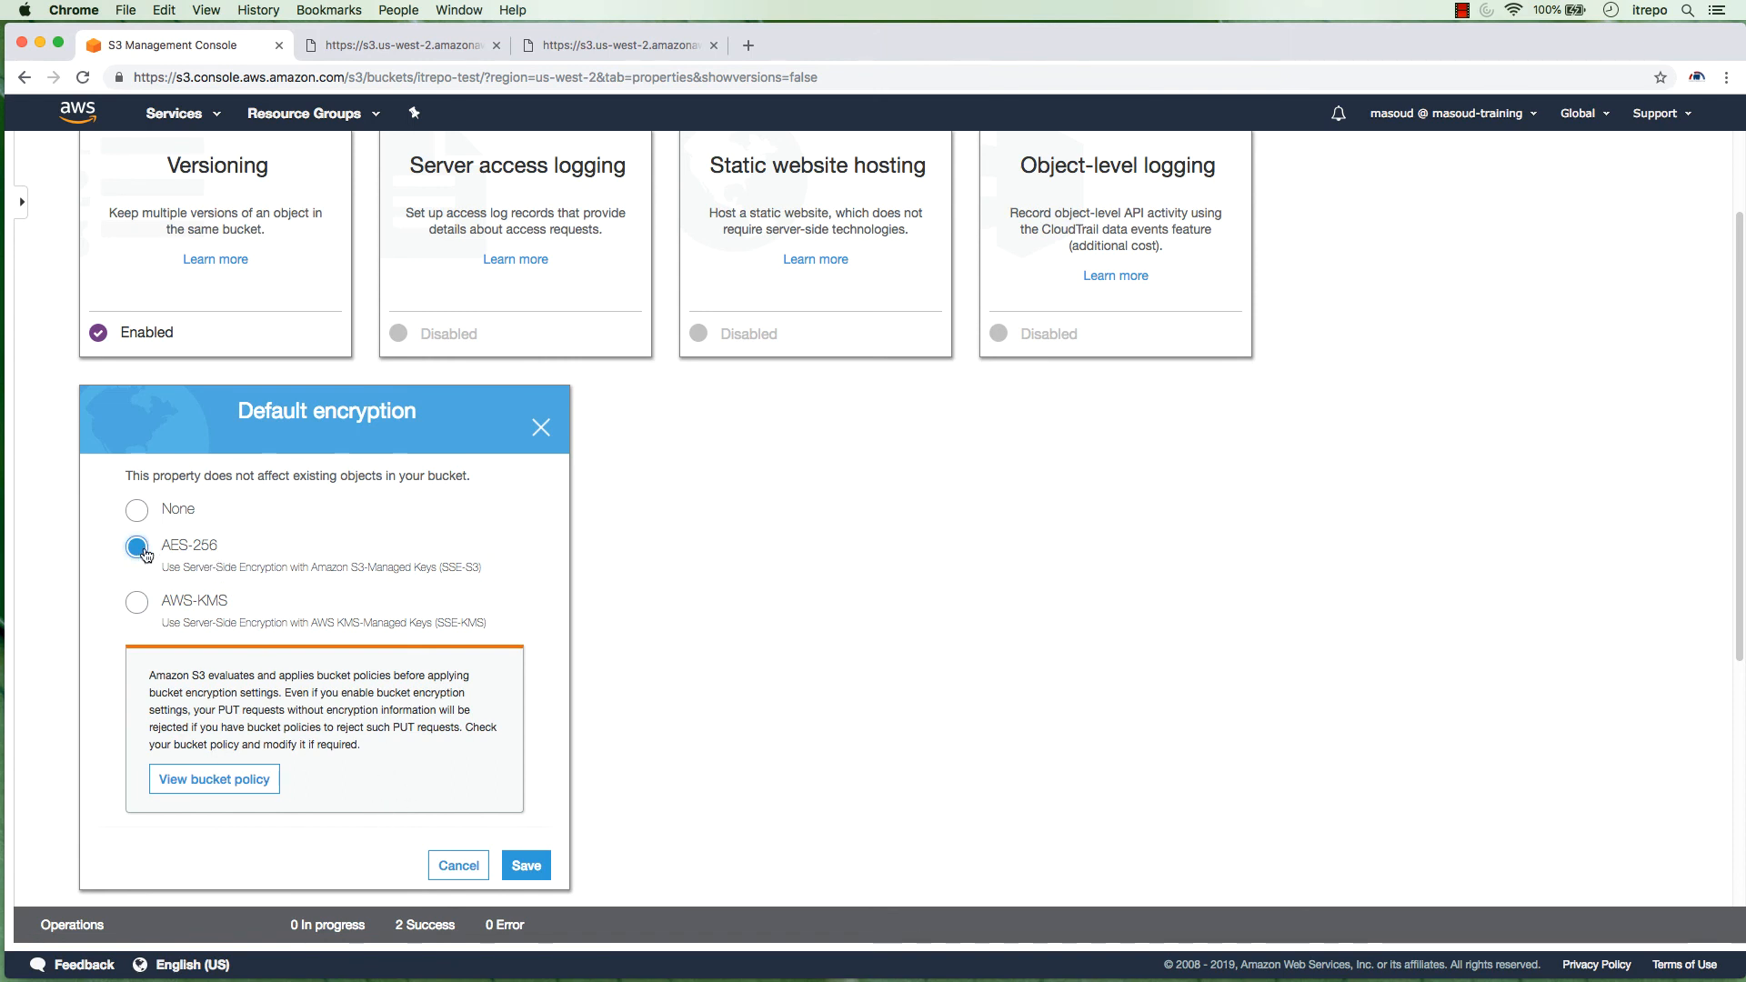
{"action": "left_click", "coordinate": [137, 612]}
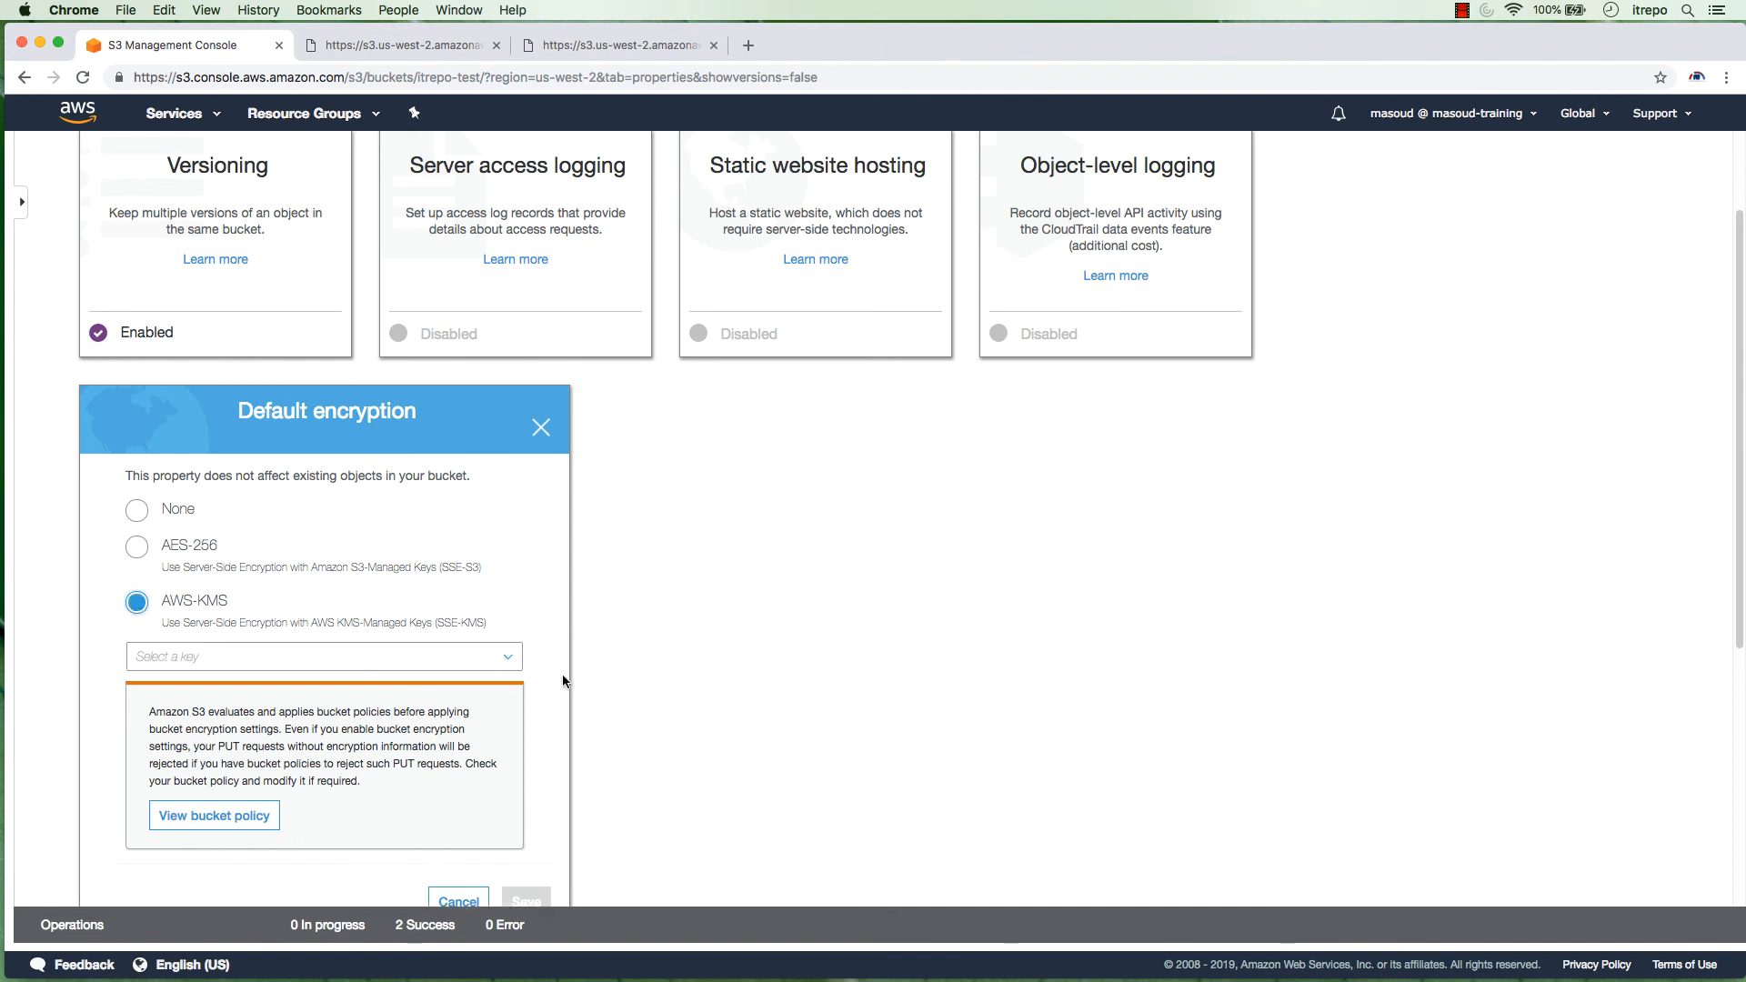
{"action": "left_click", "coordinate": [510, 658]}
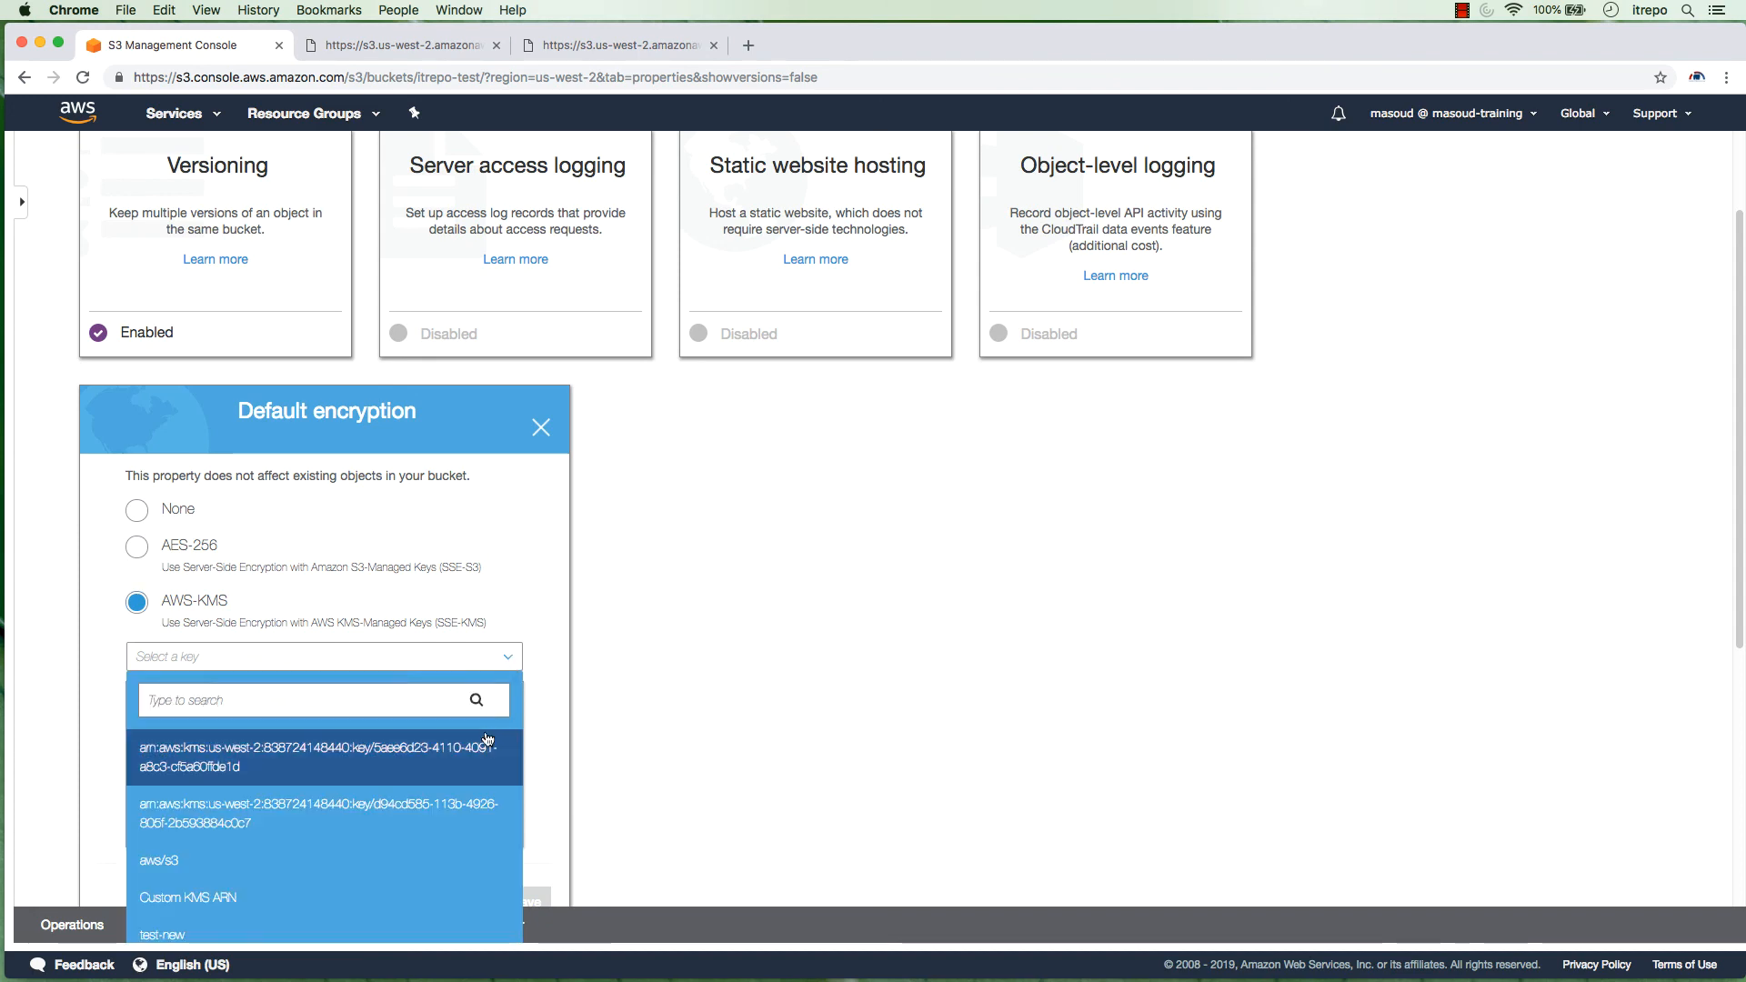
{"action": "scroll", "coordinate": [513, 665], "scroll_direction": "down", "scroll_amount": 3}
{"action": "scroll", "coordinate": [494, 752], "scroll_direction": "up", "scroll_amount": 5}
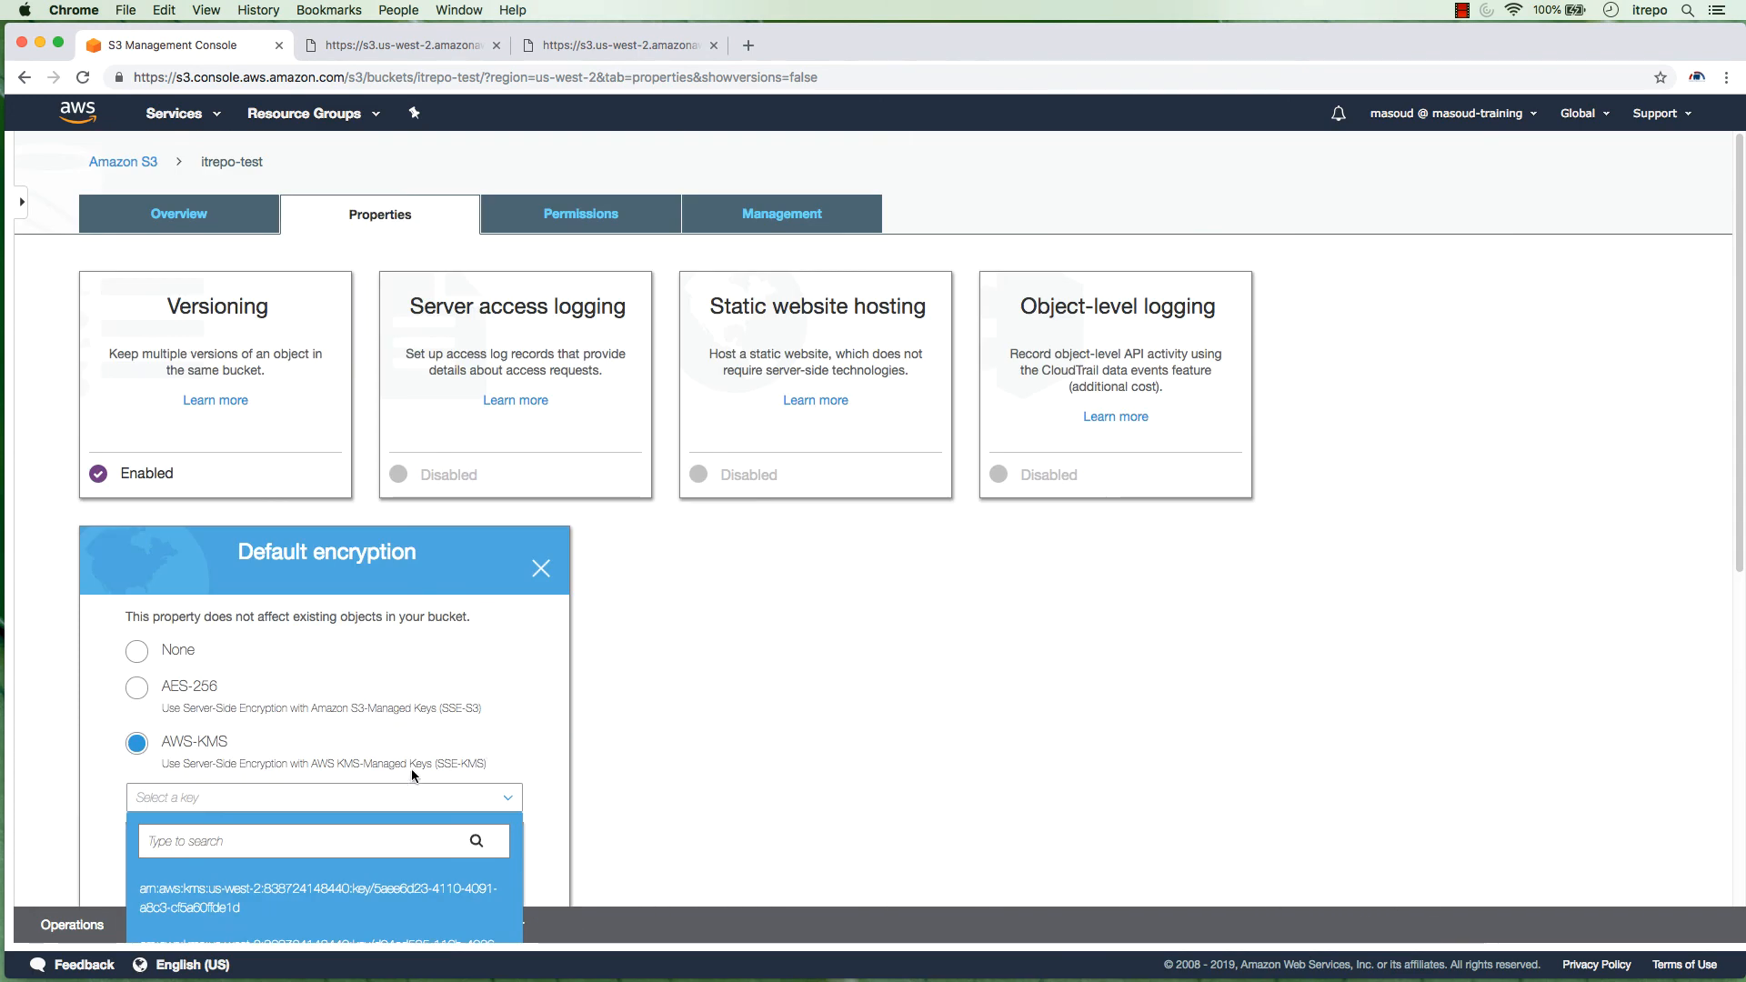
Set the itrepo-test bucket's default encryption to AES-256, read the note about existing objects, and save the setting
{"action": "left_click", "coordinate": [138, 689]}
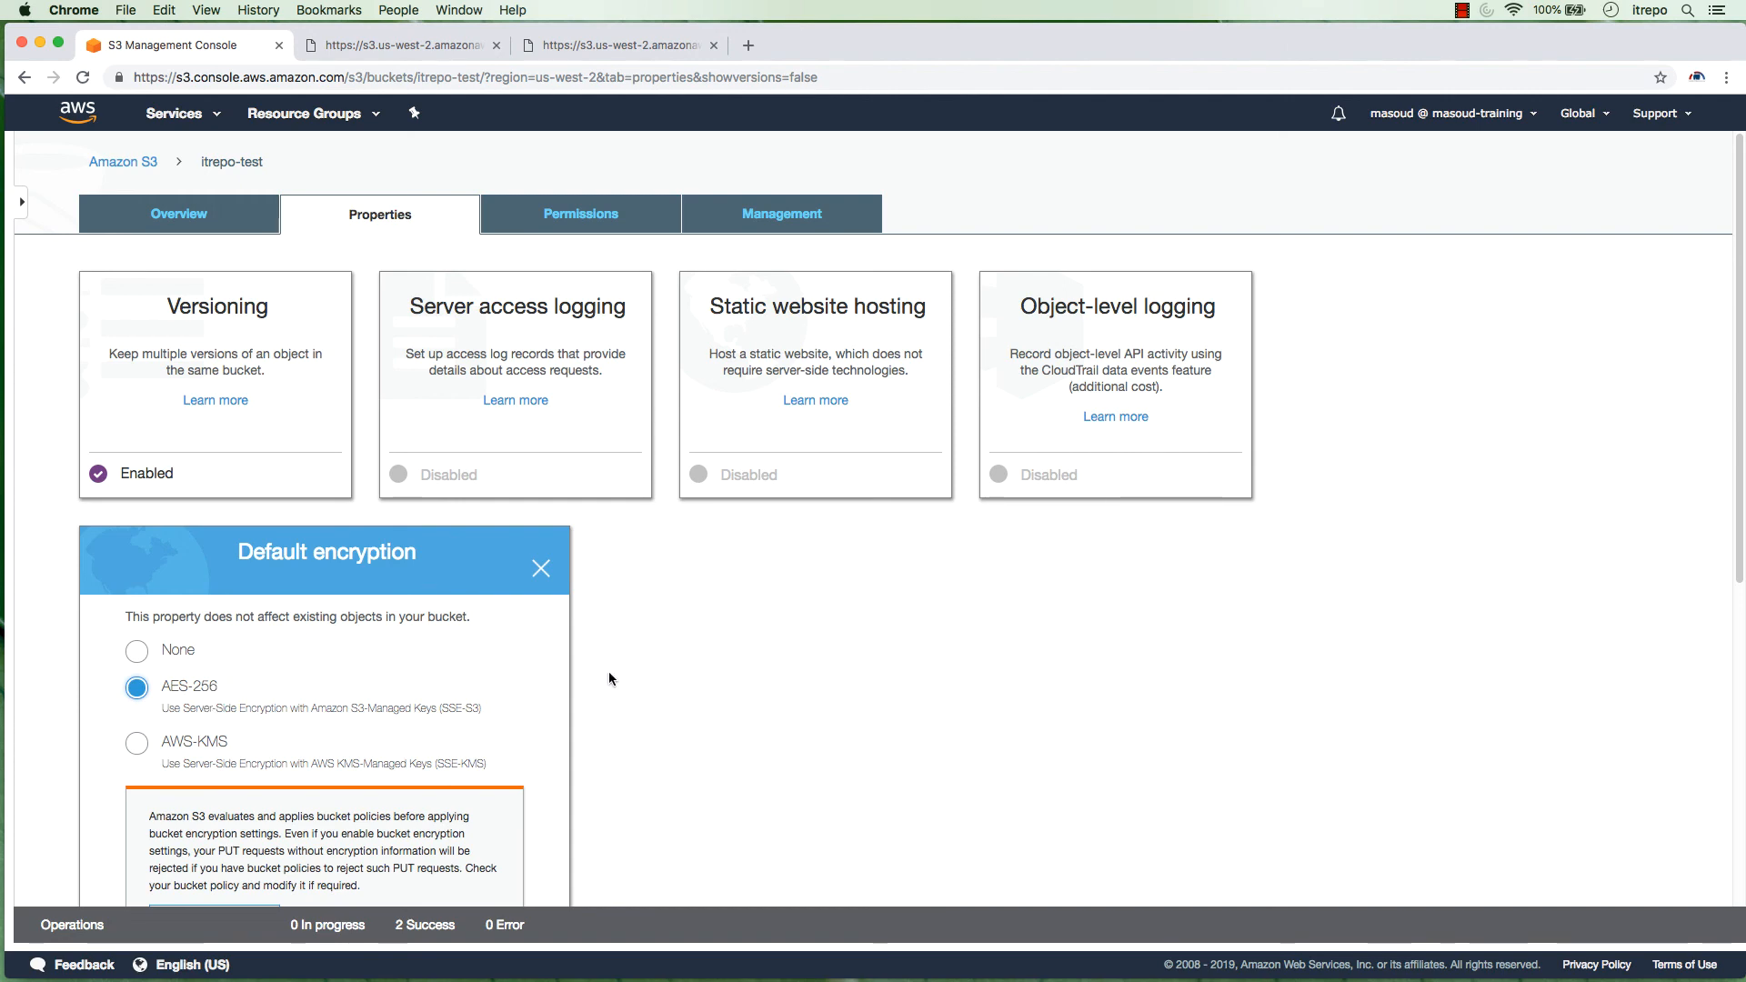
{"action": "scroll", "coordinate": [608, 675], "scroll_direction": "down", "scroll_amount": 5}
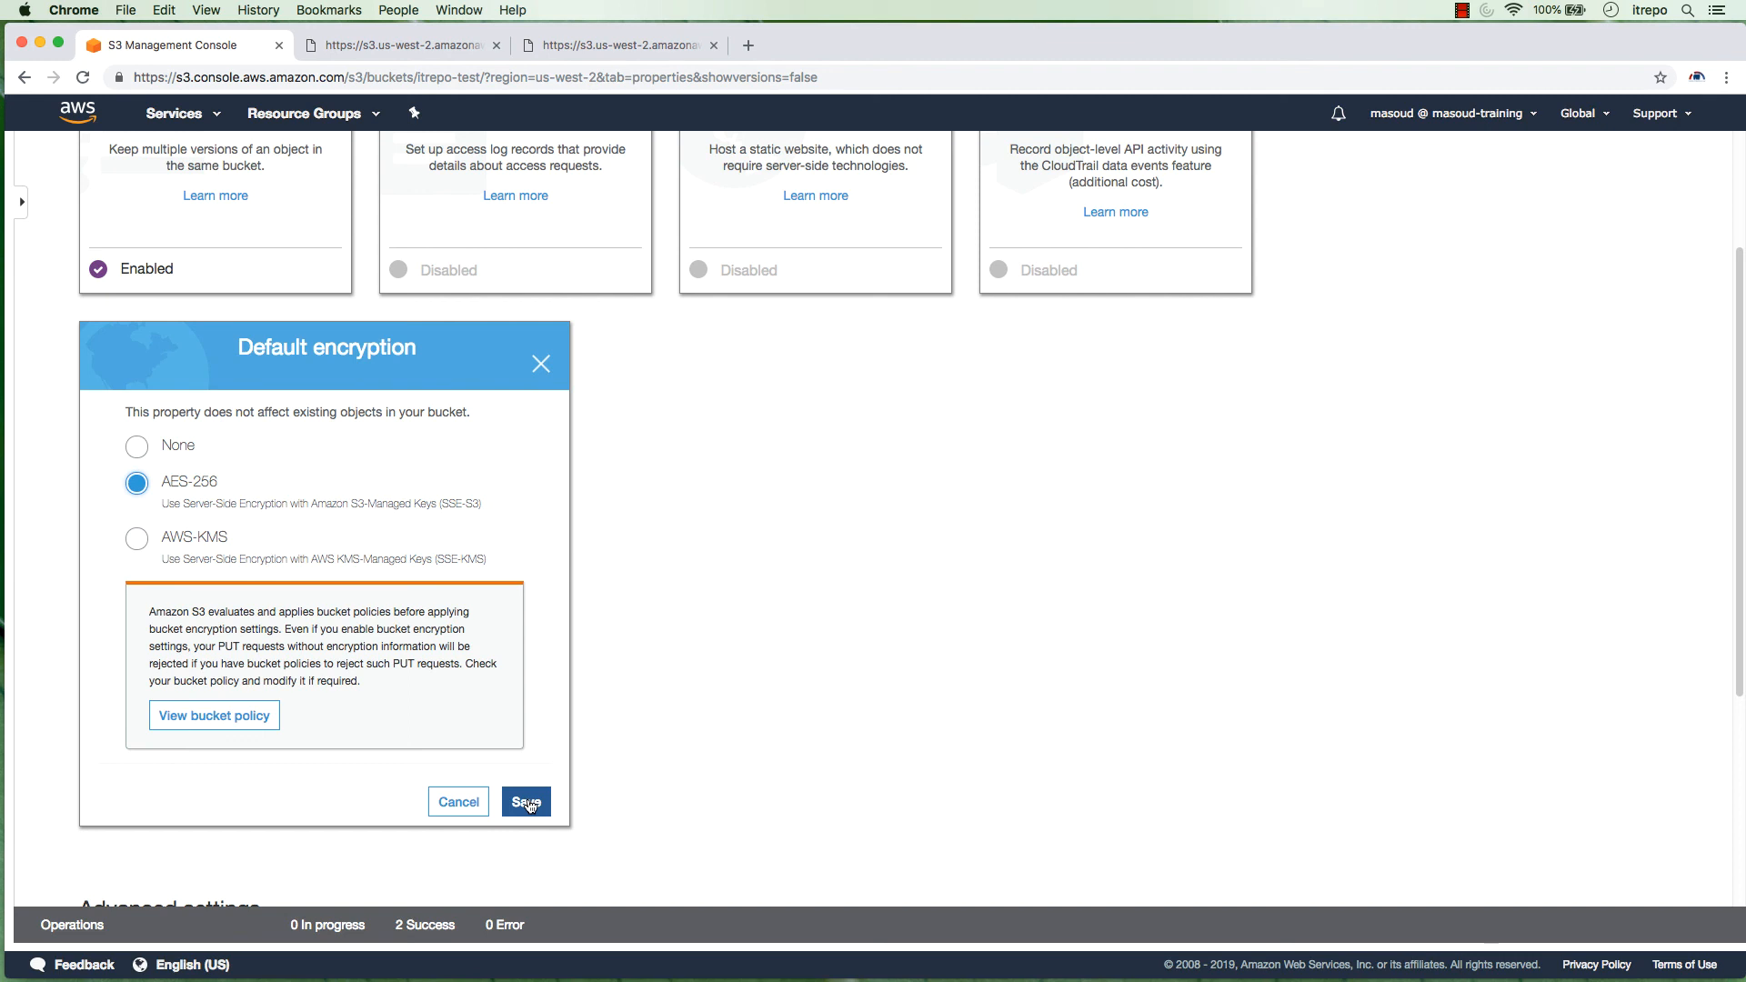
{"action": "left_click_drag", "start_coordinate": [126, 412], "coordinate": [326, 423]}
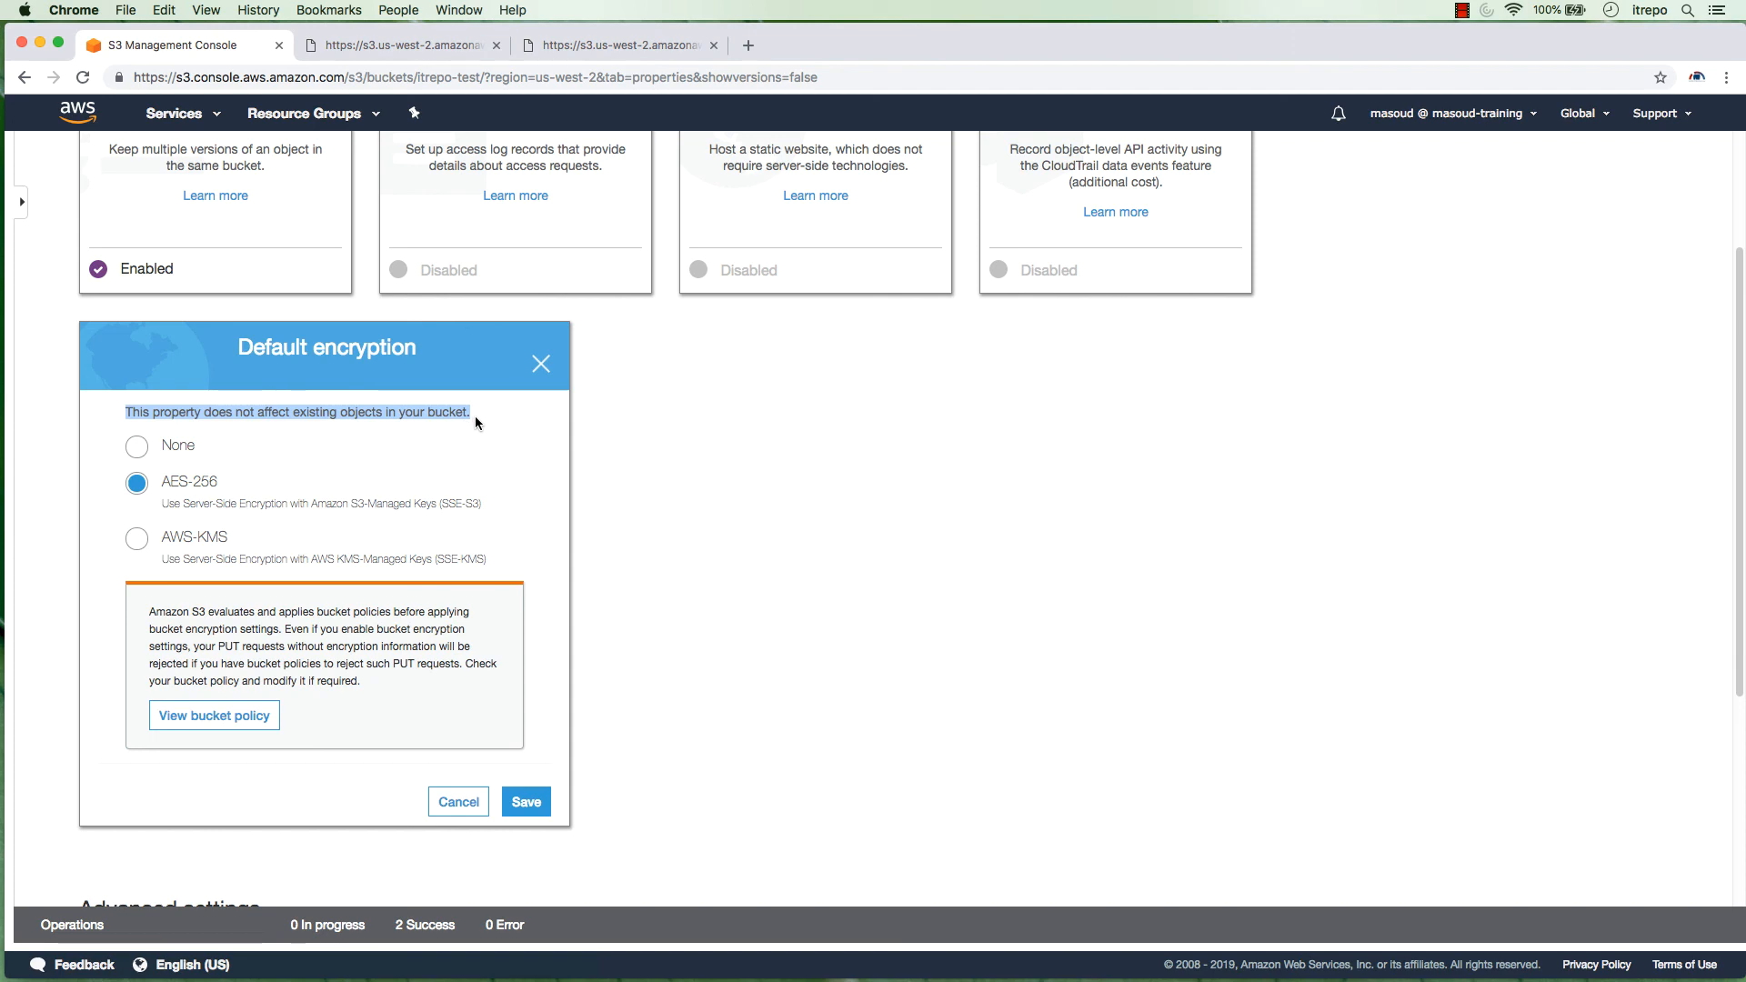
{"action": "left_click", "coordinate": [536, 799]}
{"action": "scroll", "coordinate": [533, 797], "scroll_direction": "up", "scroll_amount": 3}
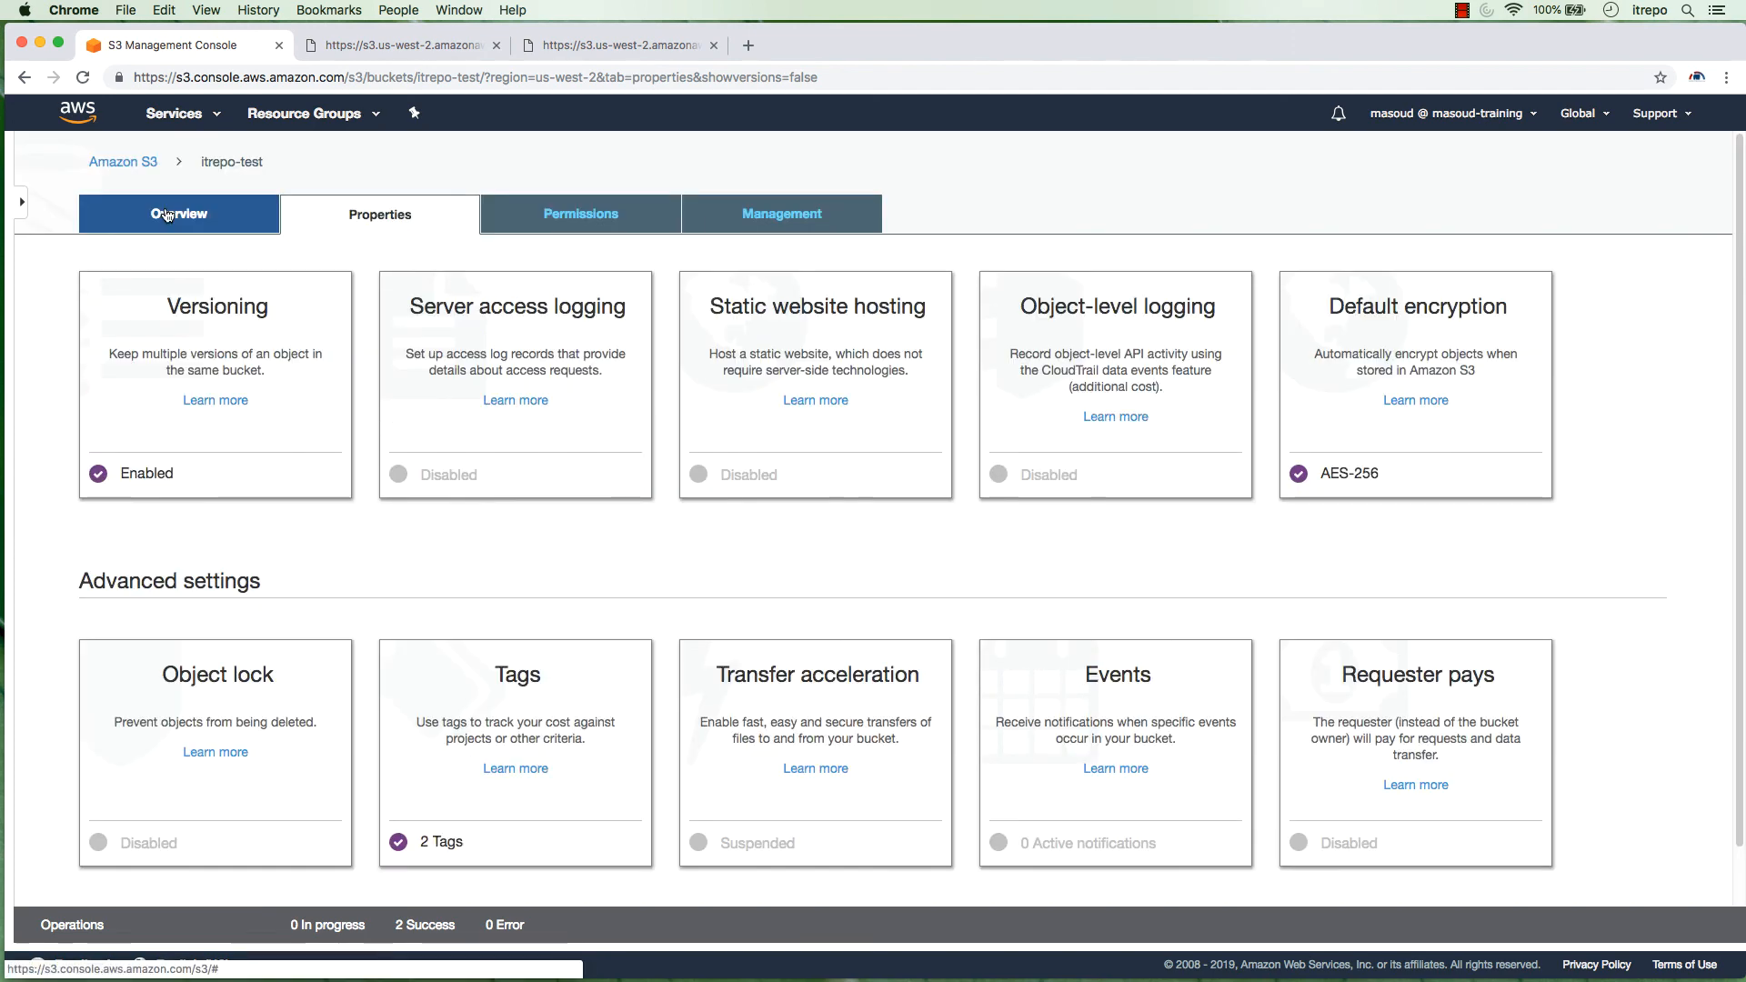
Check the encryption of the existing file1.txt against the itrepo-test bucket's default encryption property
{"action": "left_click", "coordinate": [179, 215]}
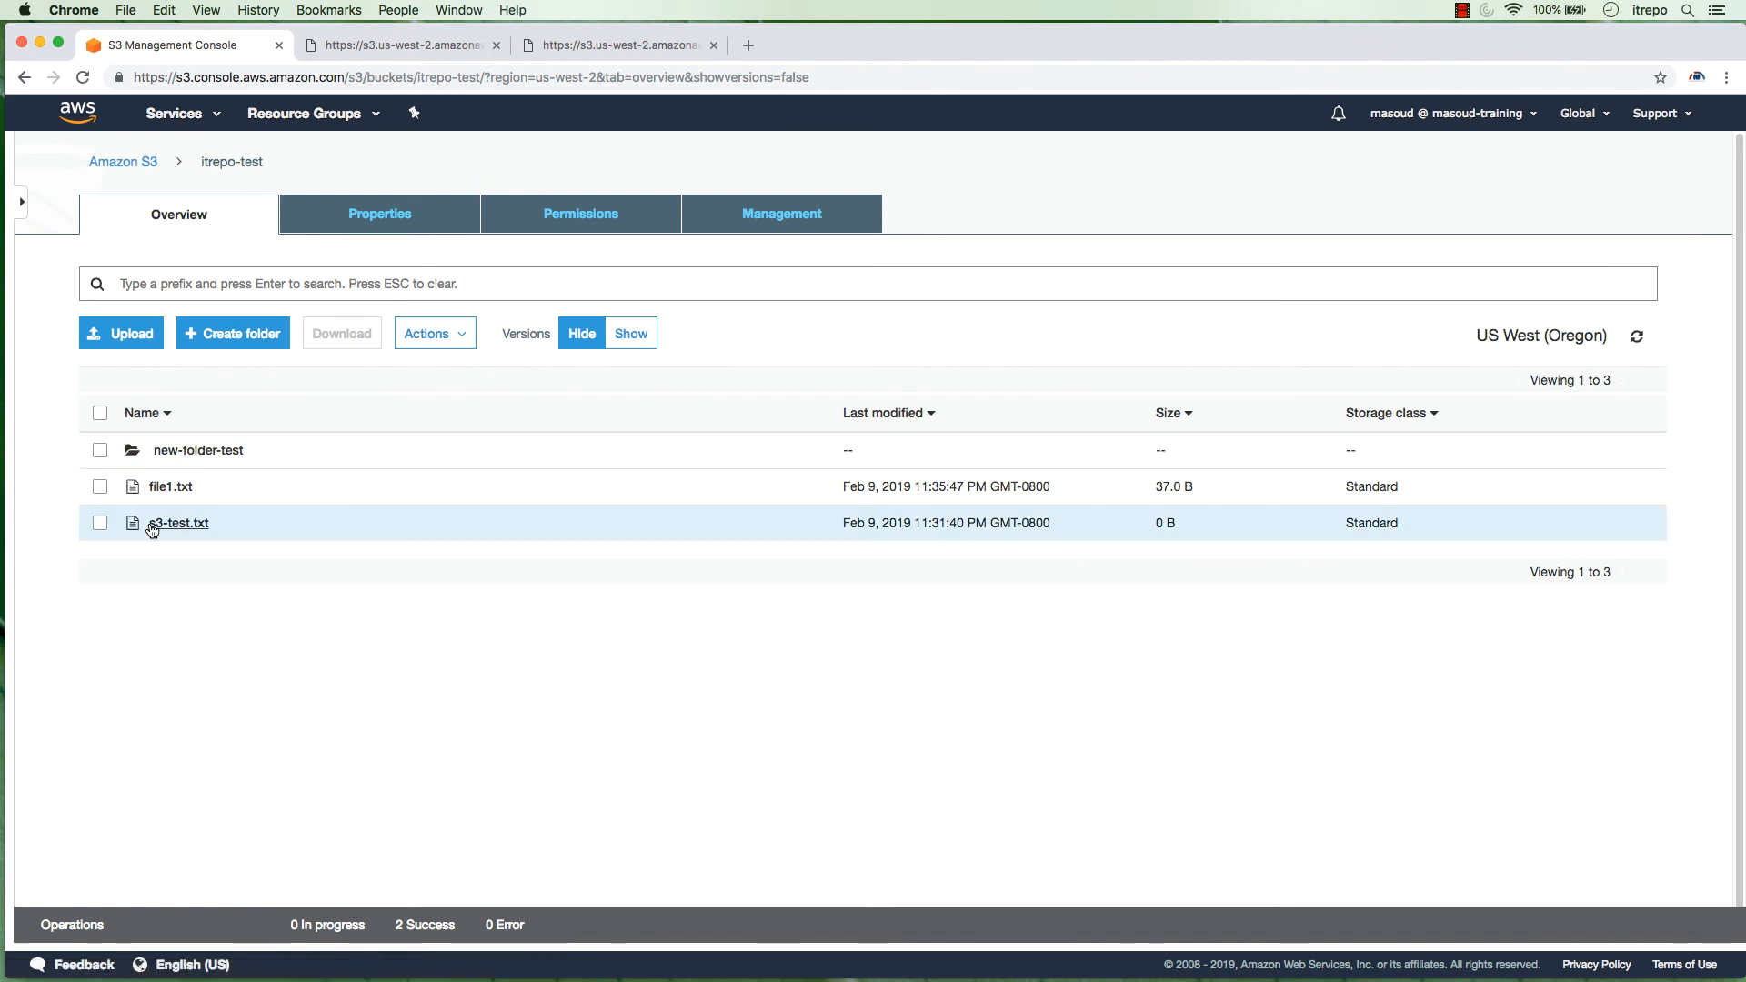
{"action": "left_click", "coordinate": [231, 485]}
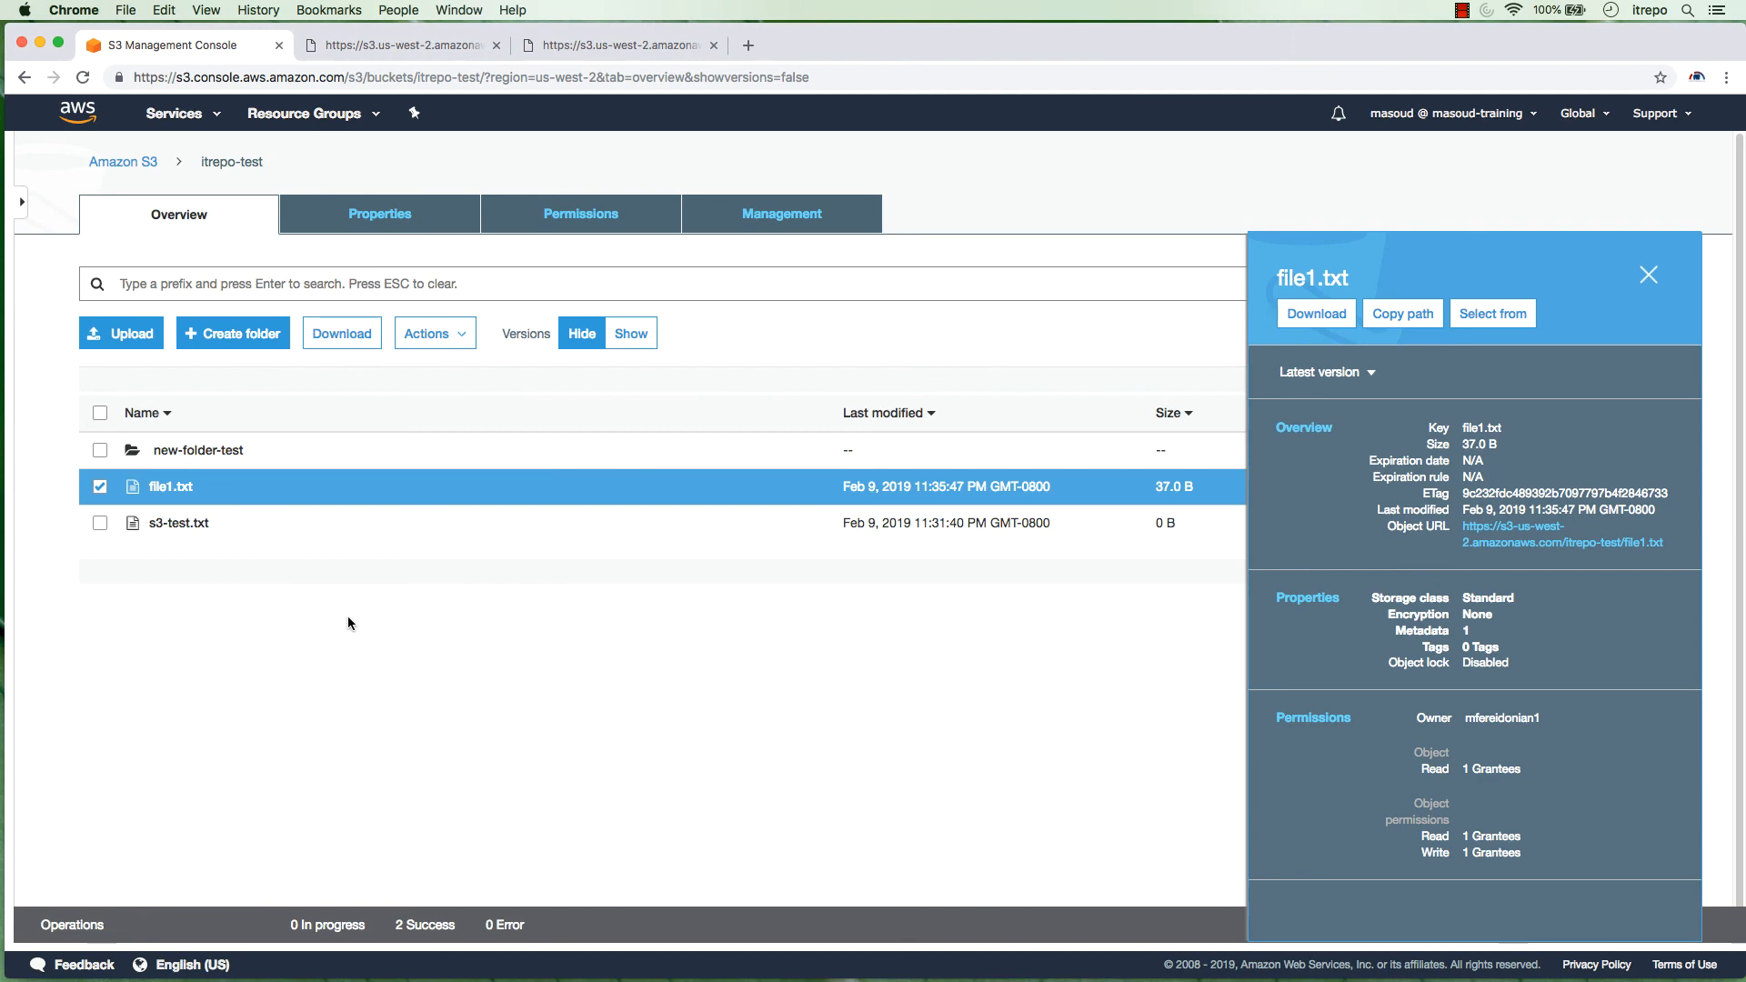
{"action": "left_click", "coordinate": [373, 213]}
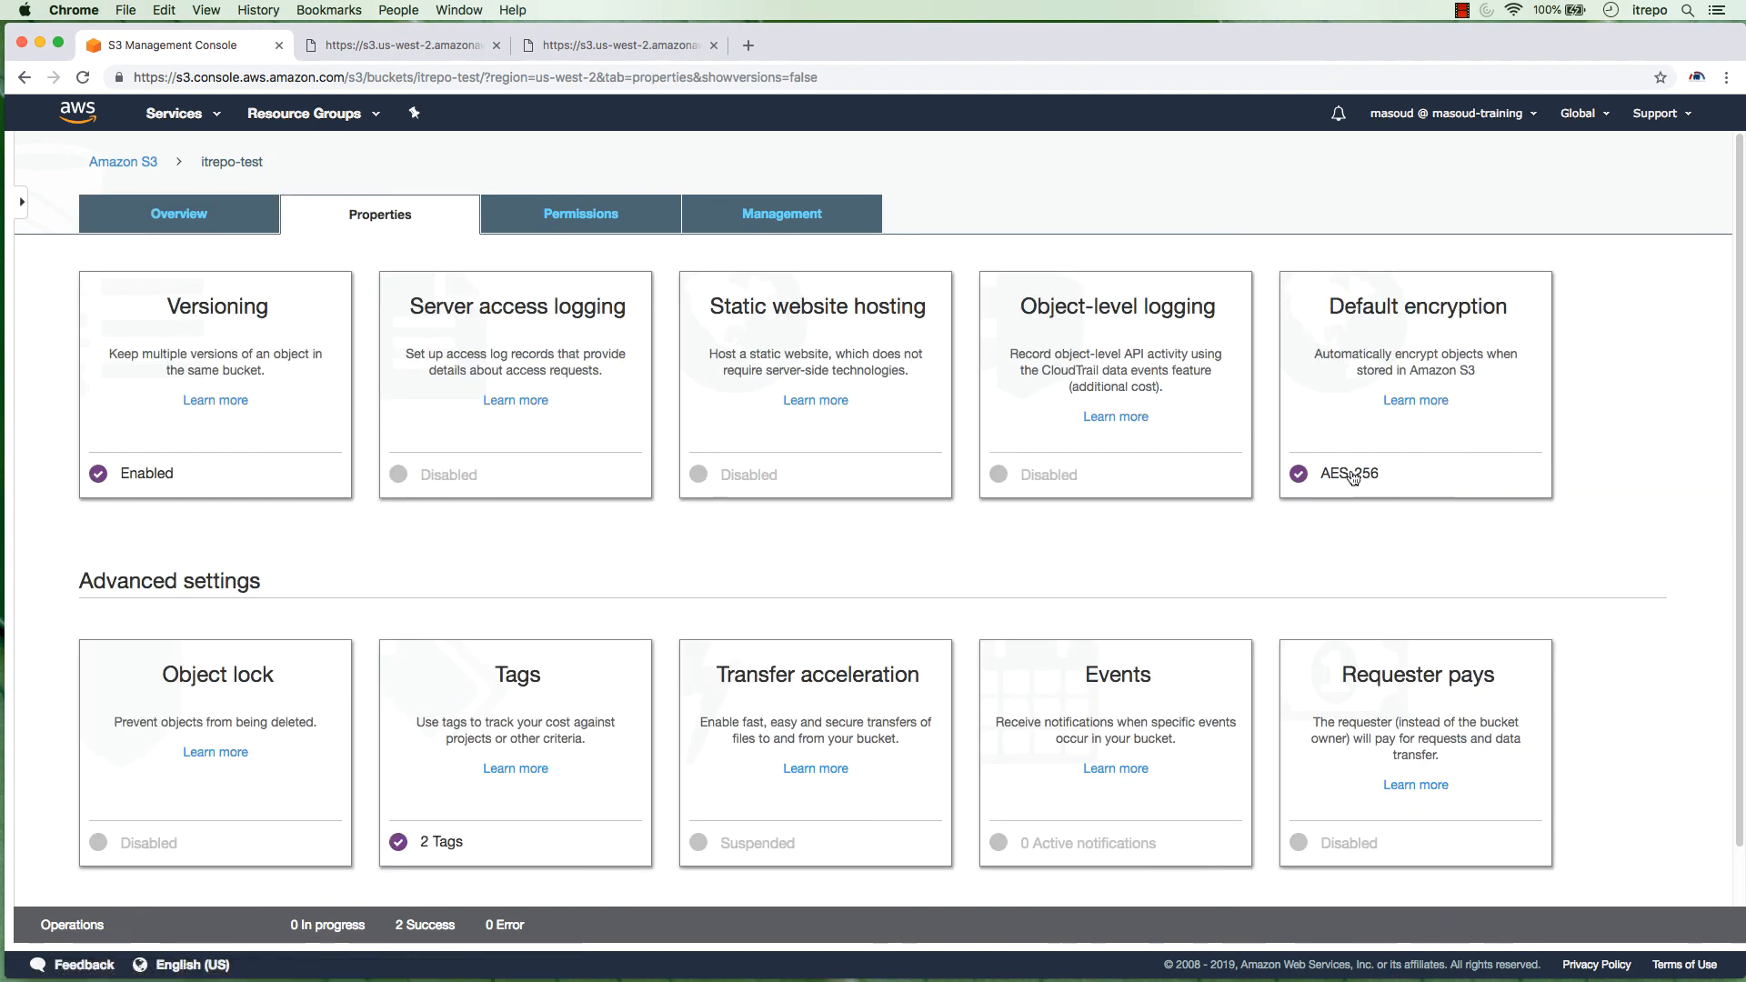
Upload file1.txt from the Desktop into the bucket's new-folder-test folder, without granting public read access
{"action": "left_click", "coordinate": [186, 212]}
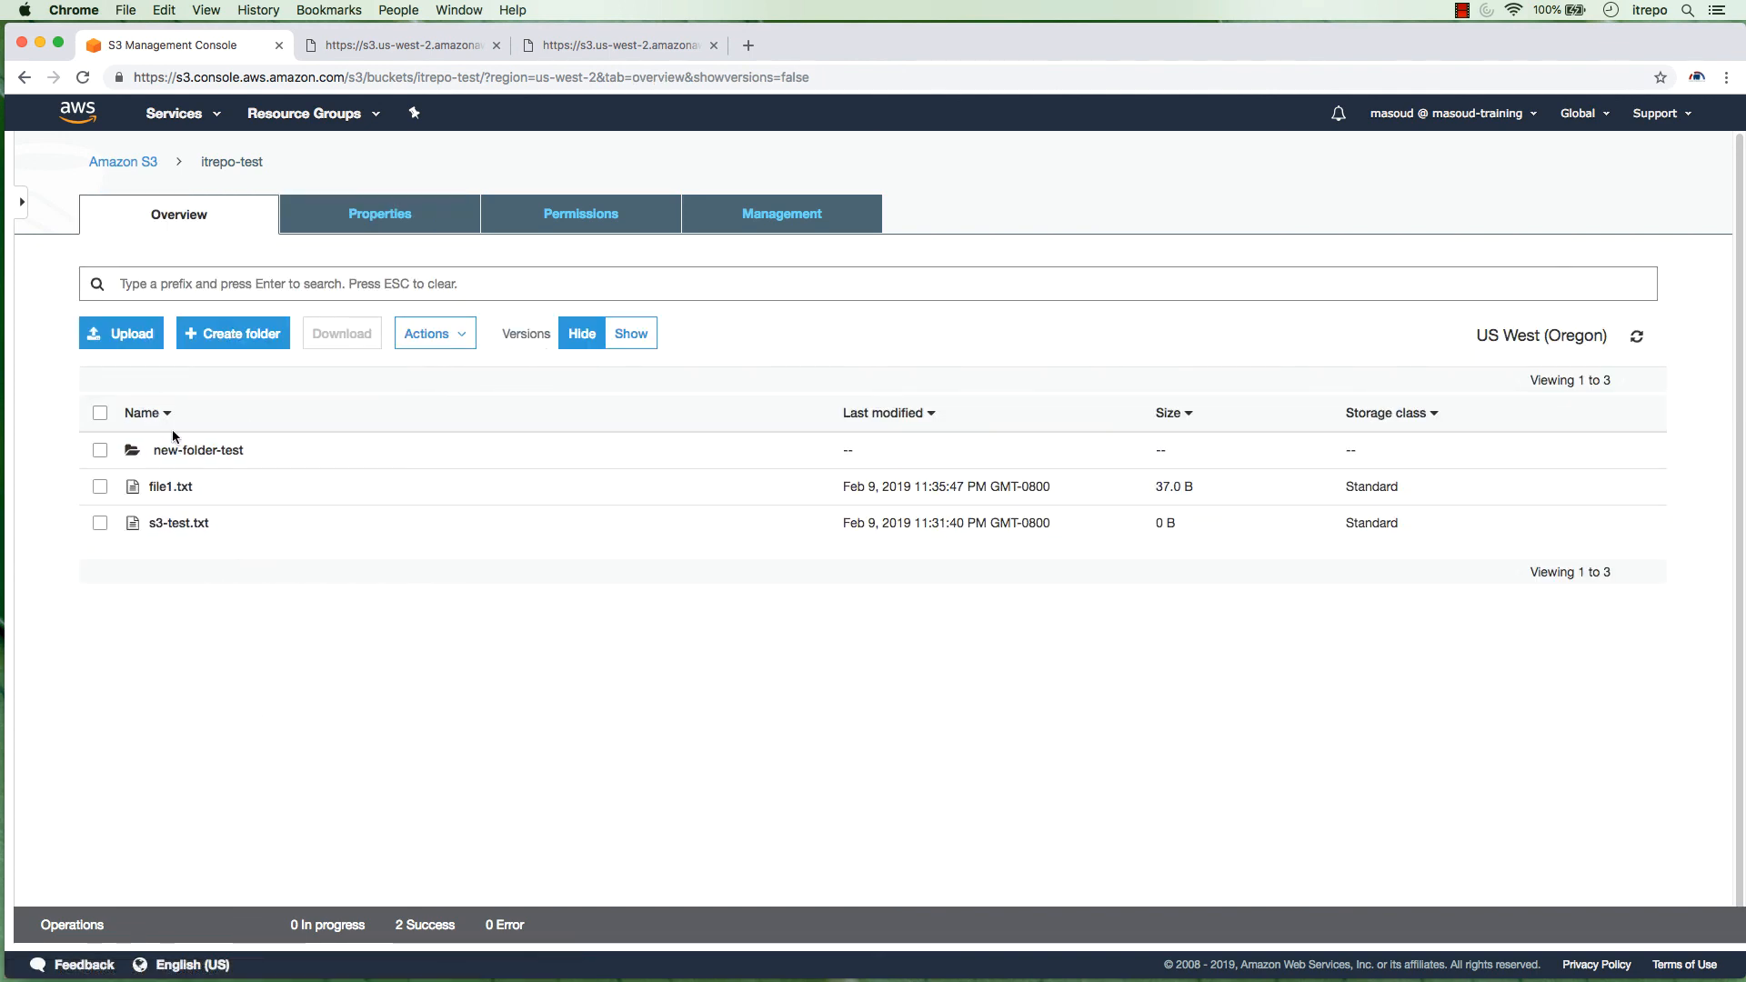
{"action": "left_click", "coordinate": [200, 451]}
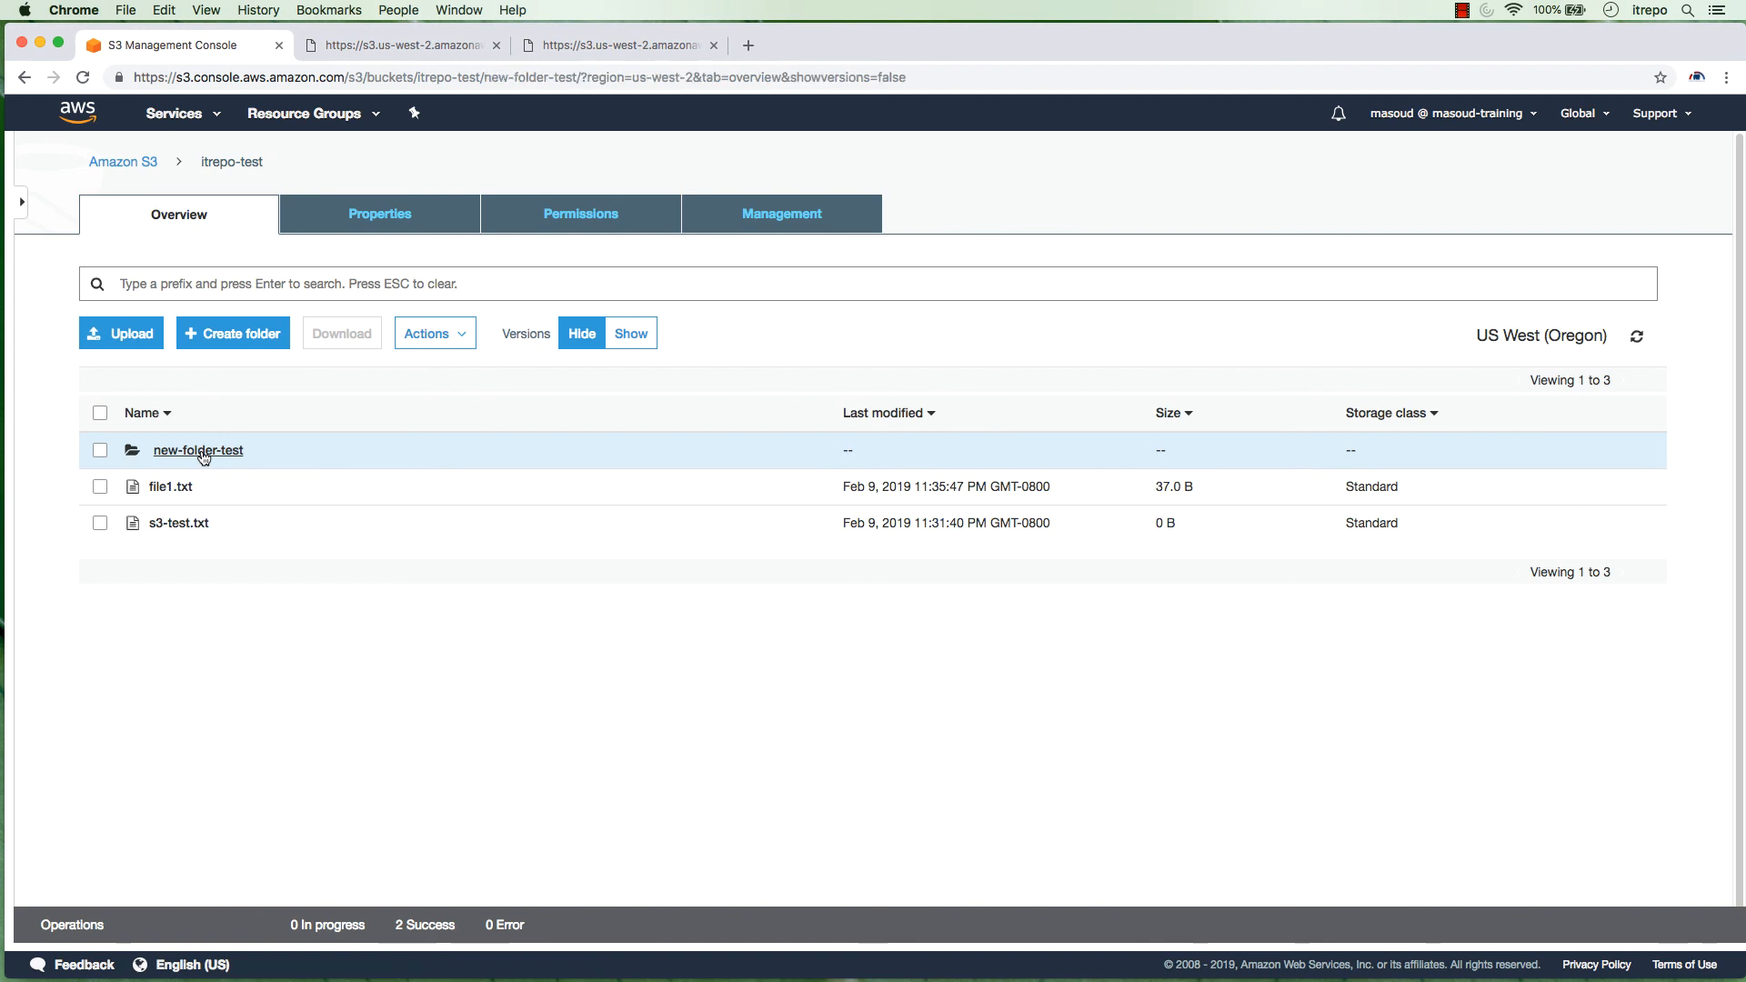
{"action": "left_click", "coordinate": [136, 335]}
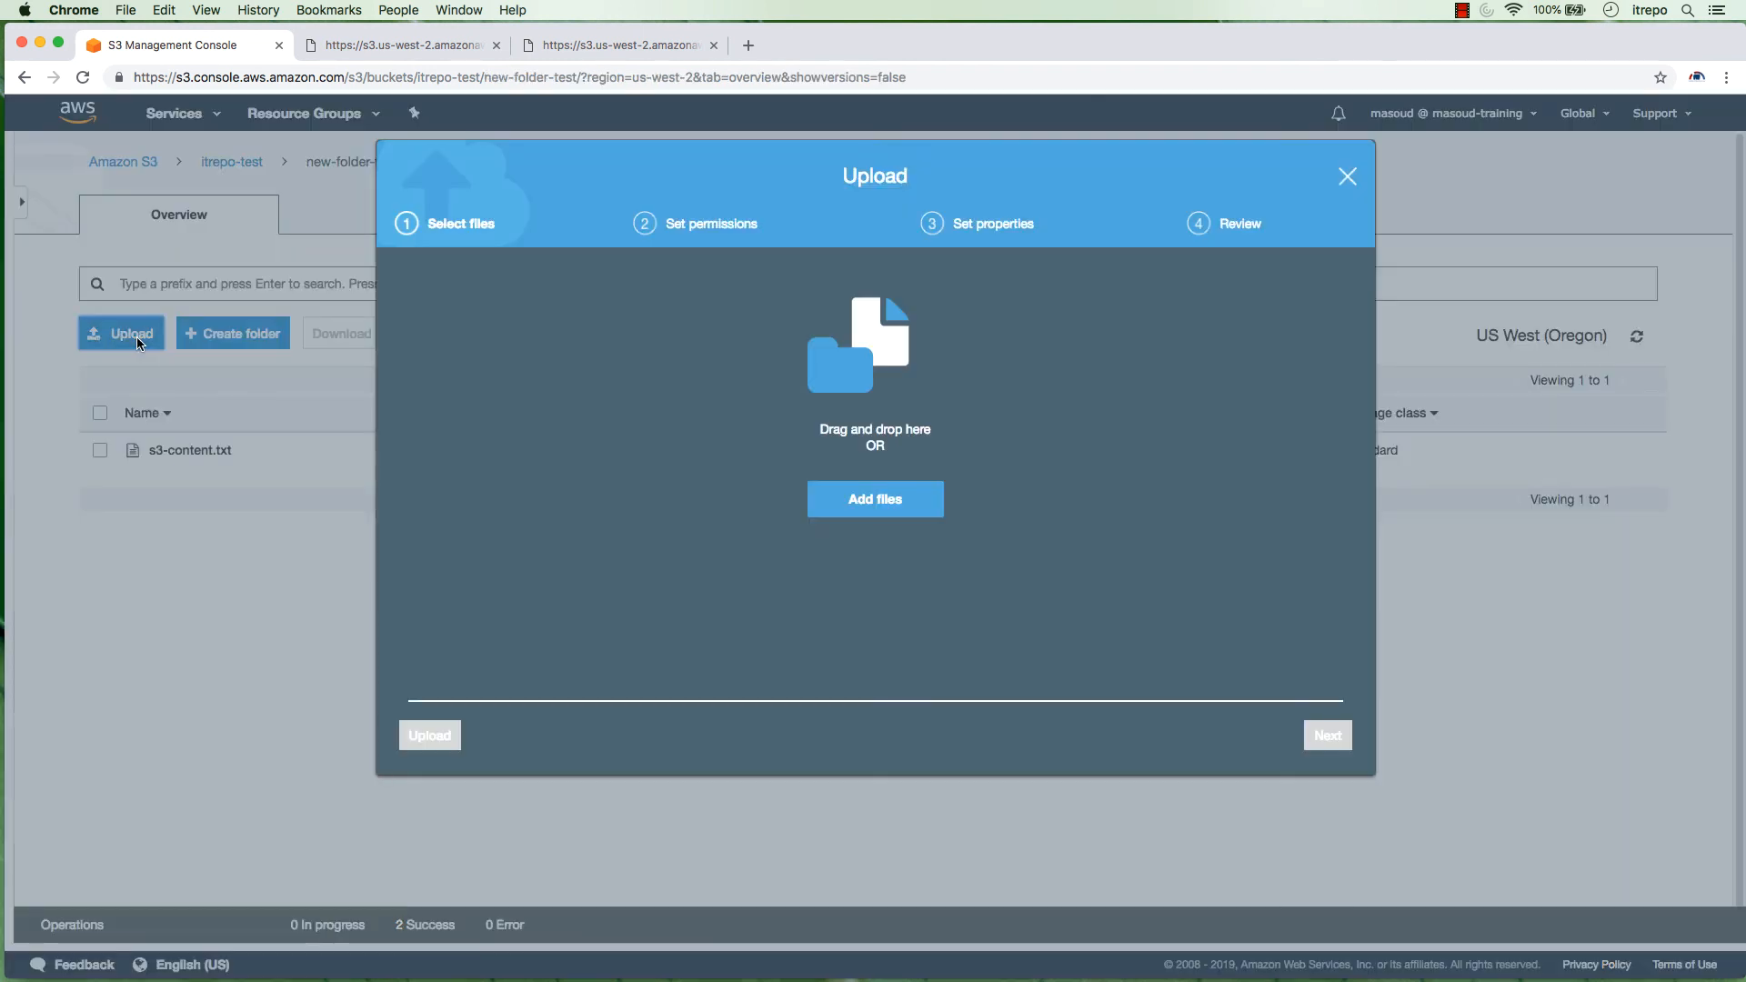
{"action": "left_click", "coordinate": [877, 500]}
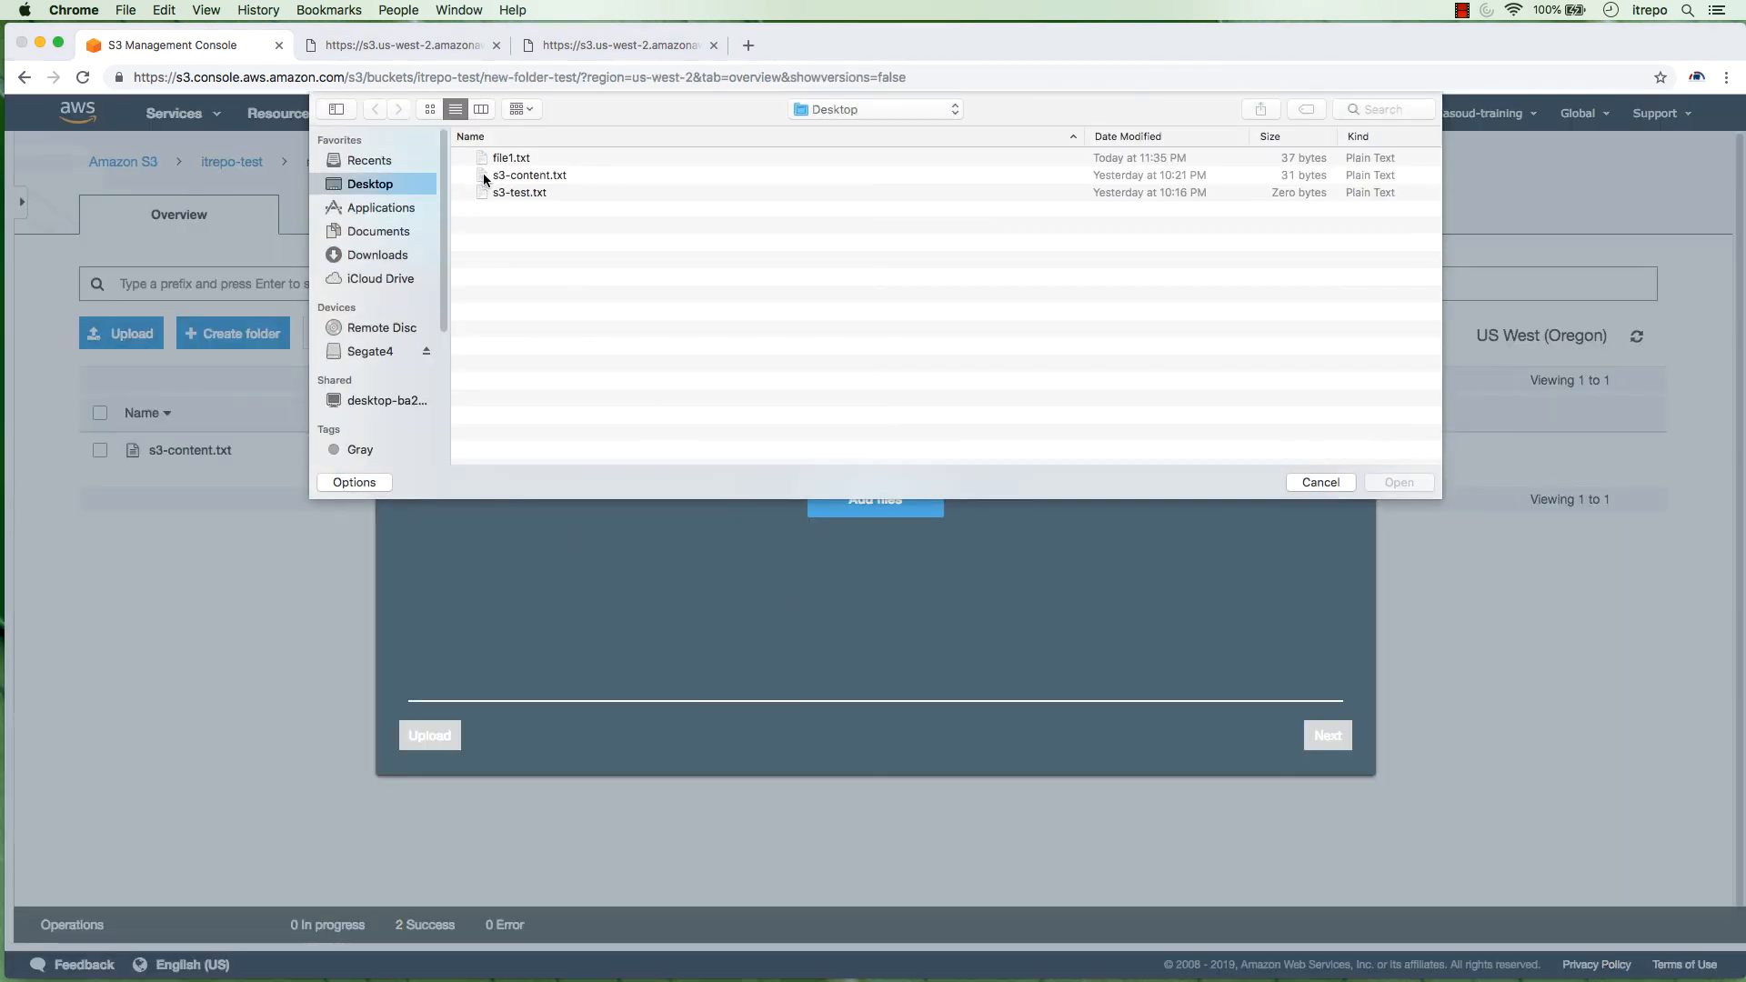
{"action": "double_click", "coordinate": [496, 156]}
{"action": "left_click", "coordinate": [1328, 735]}
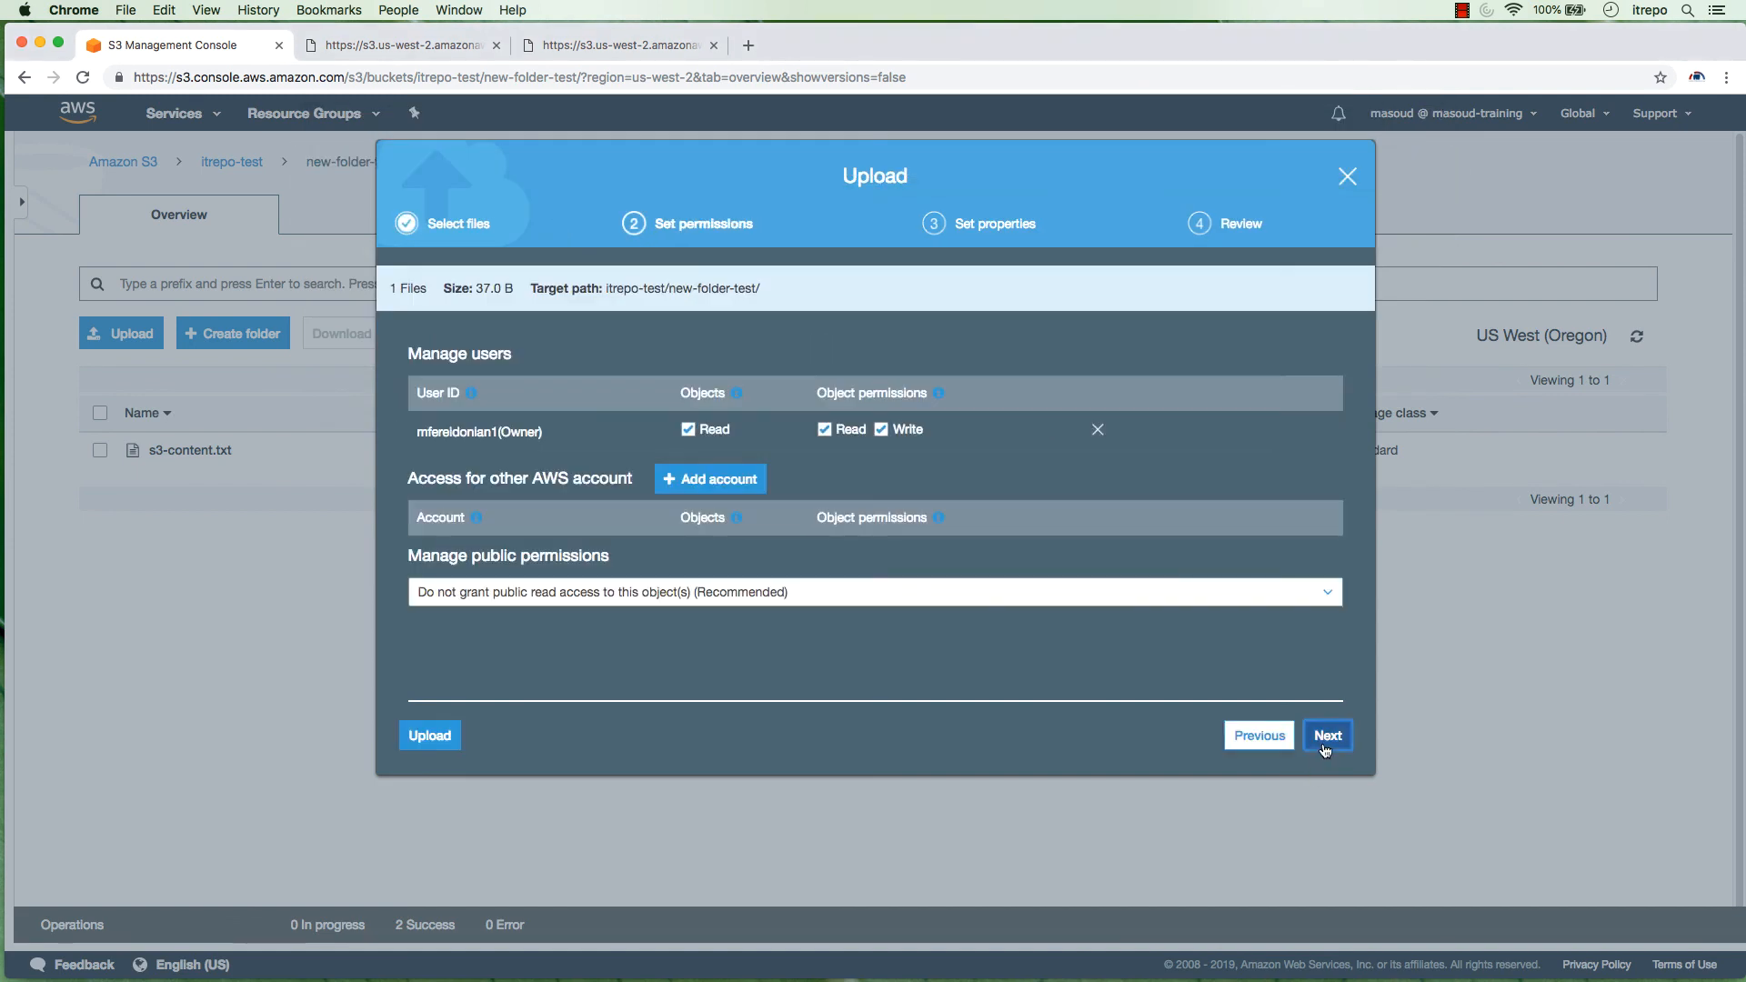
{"action": "left_click", "coordinate": [1326, 738]}
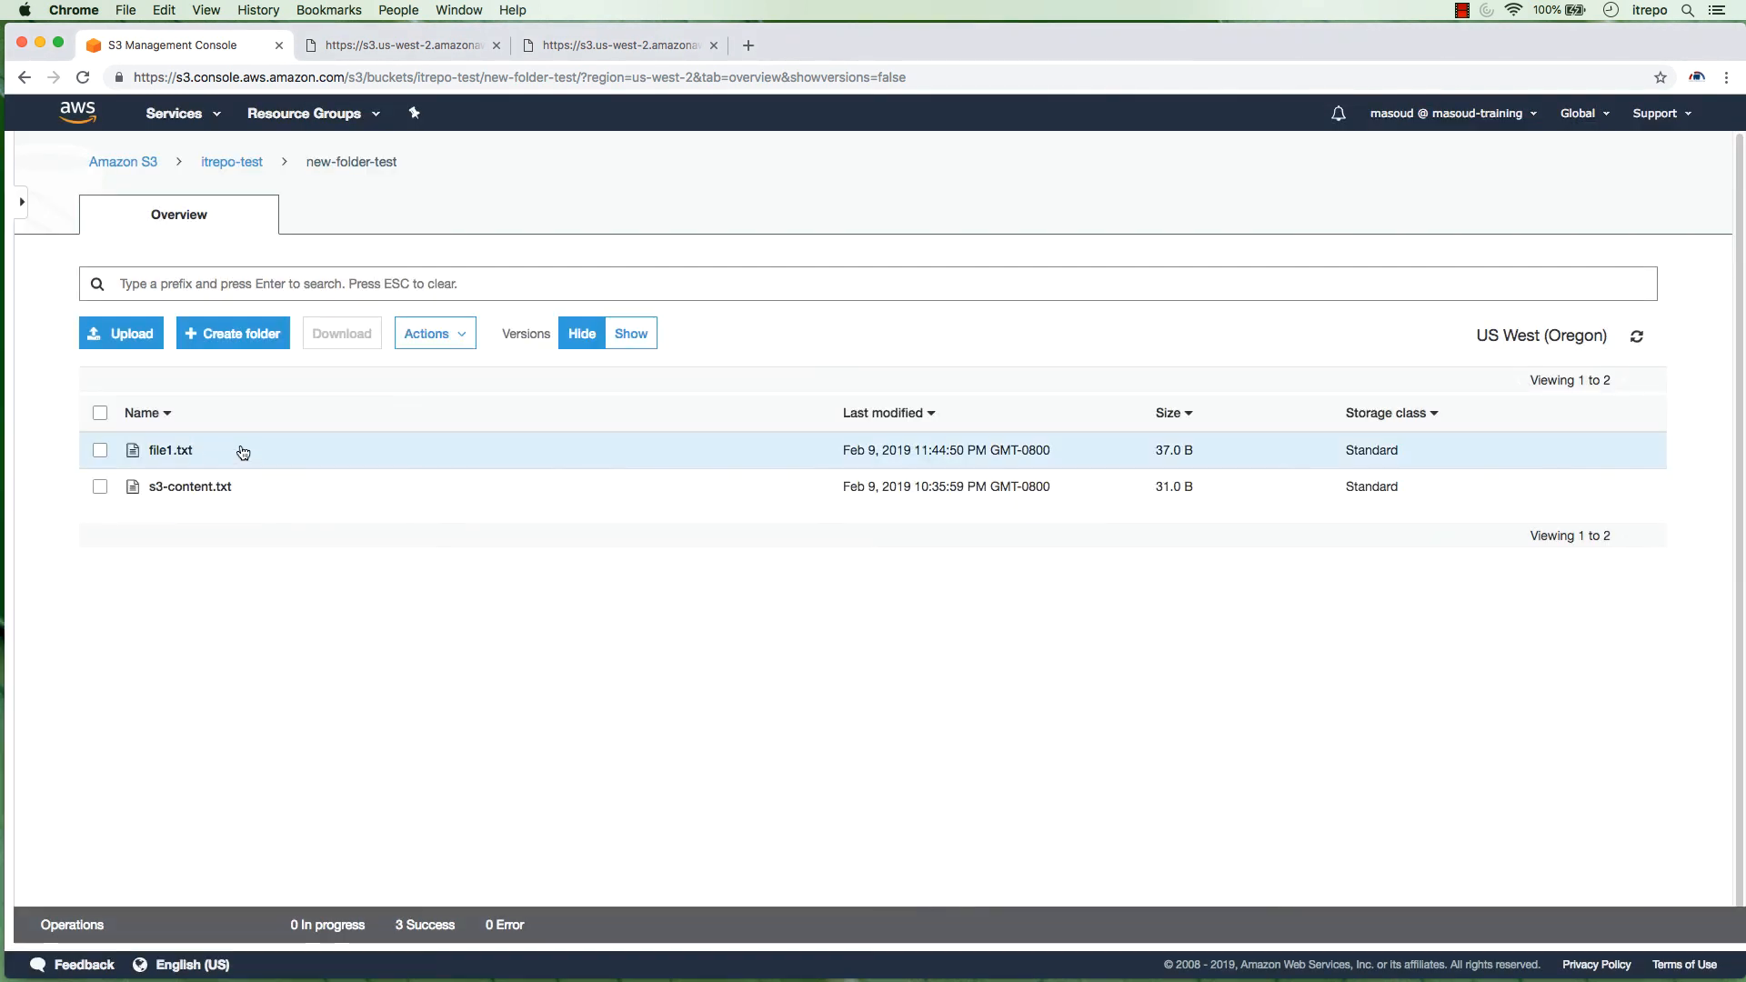
Check the encryption property of the uploaded file1.txt in new-folder-test and return to the itrepo-test bucket's properties
{"action": "left_click", "coordinate": [243, 452]}
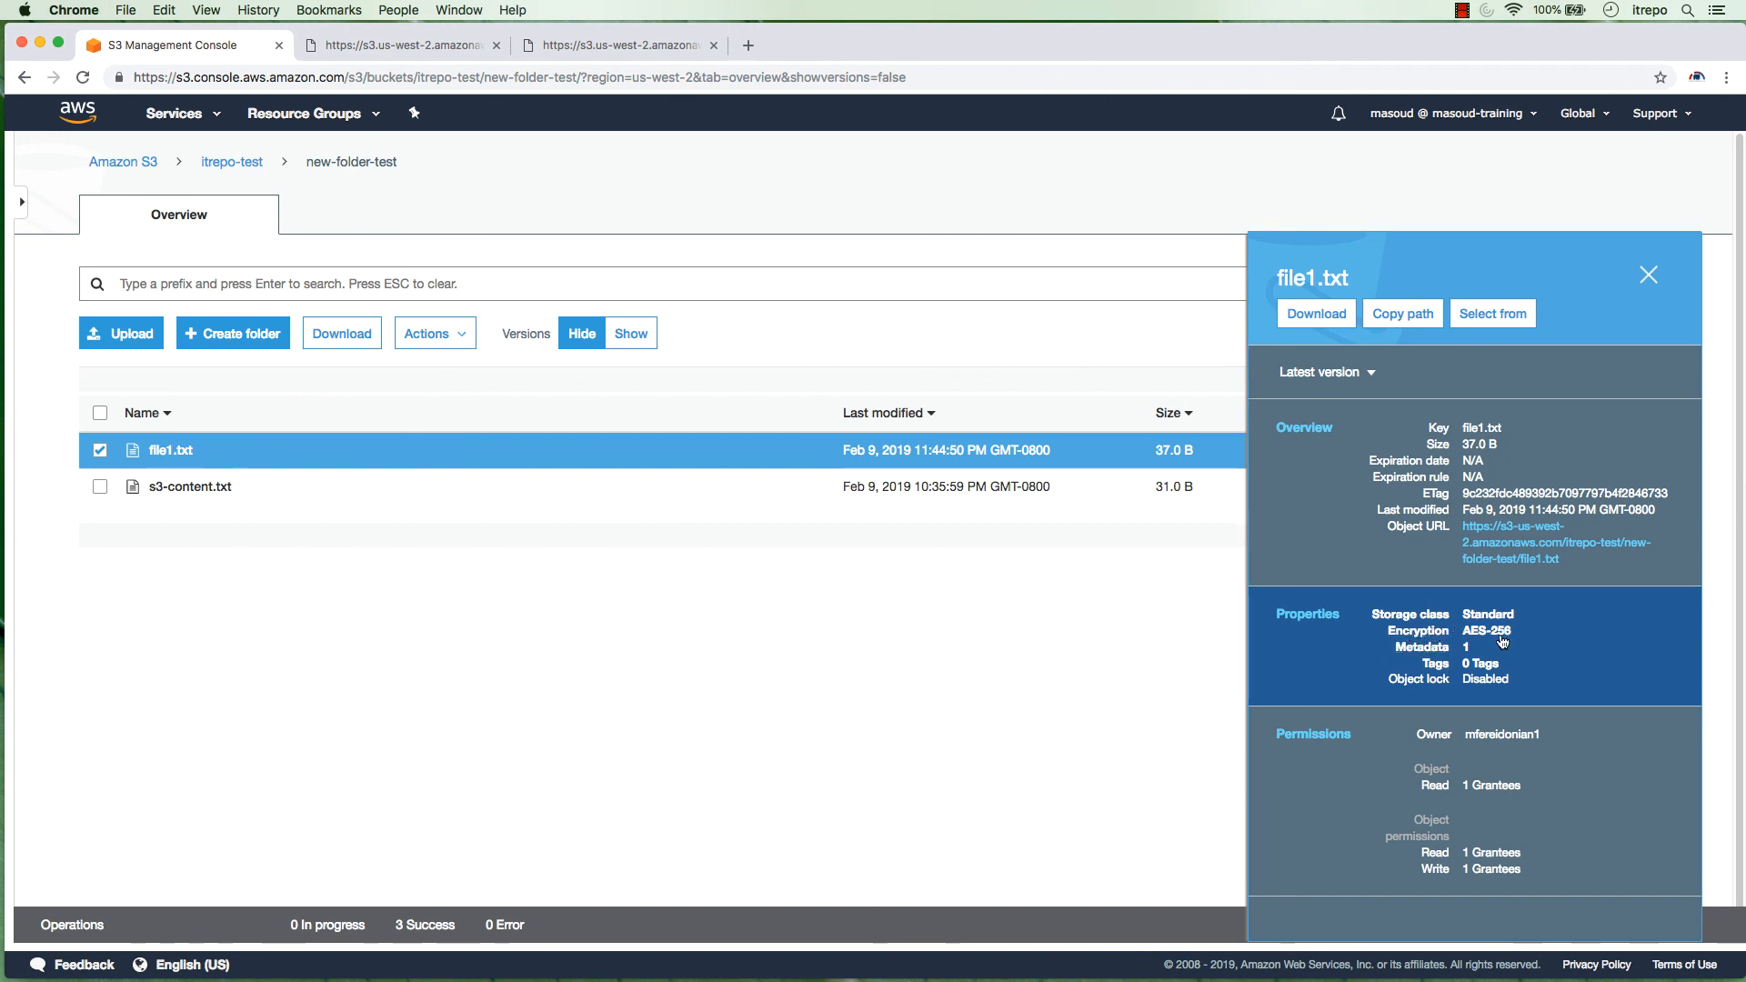
{"action": "left_click", "coordinate": [229, 162]}
{"action": "left_click", "coordinate": [375, 210]}
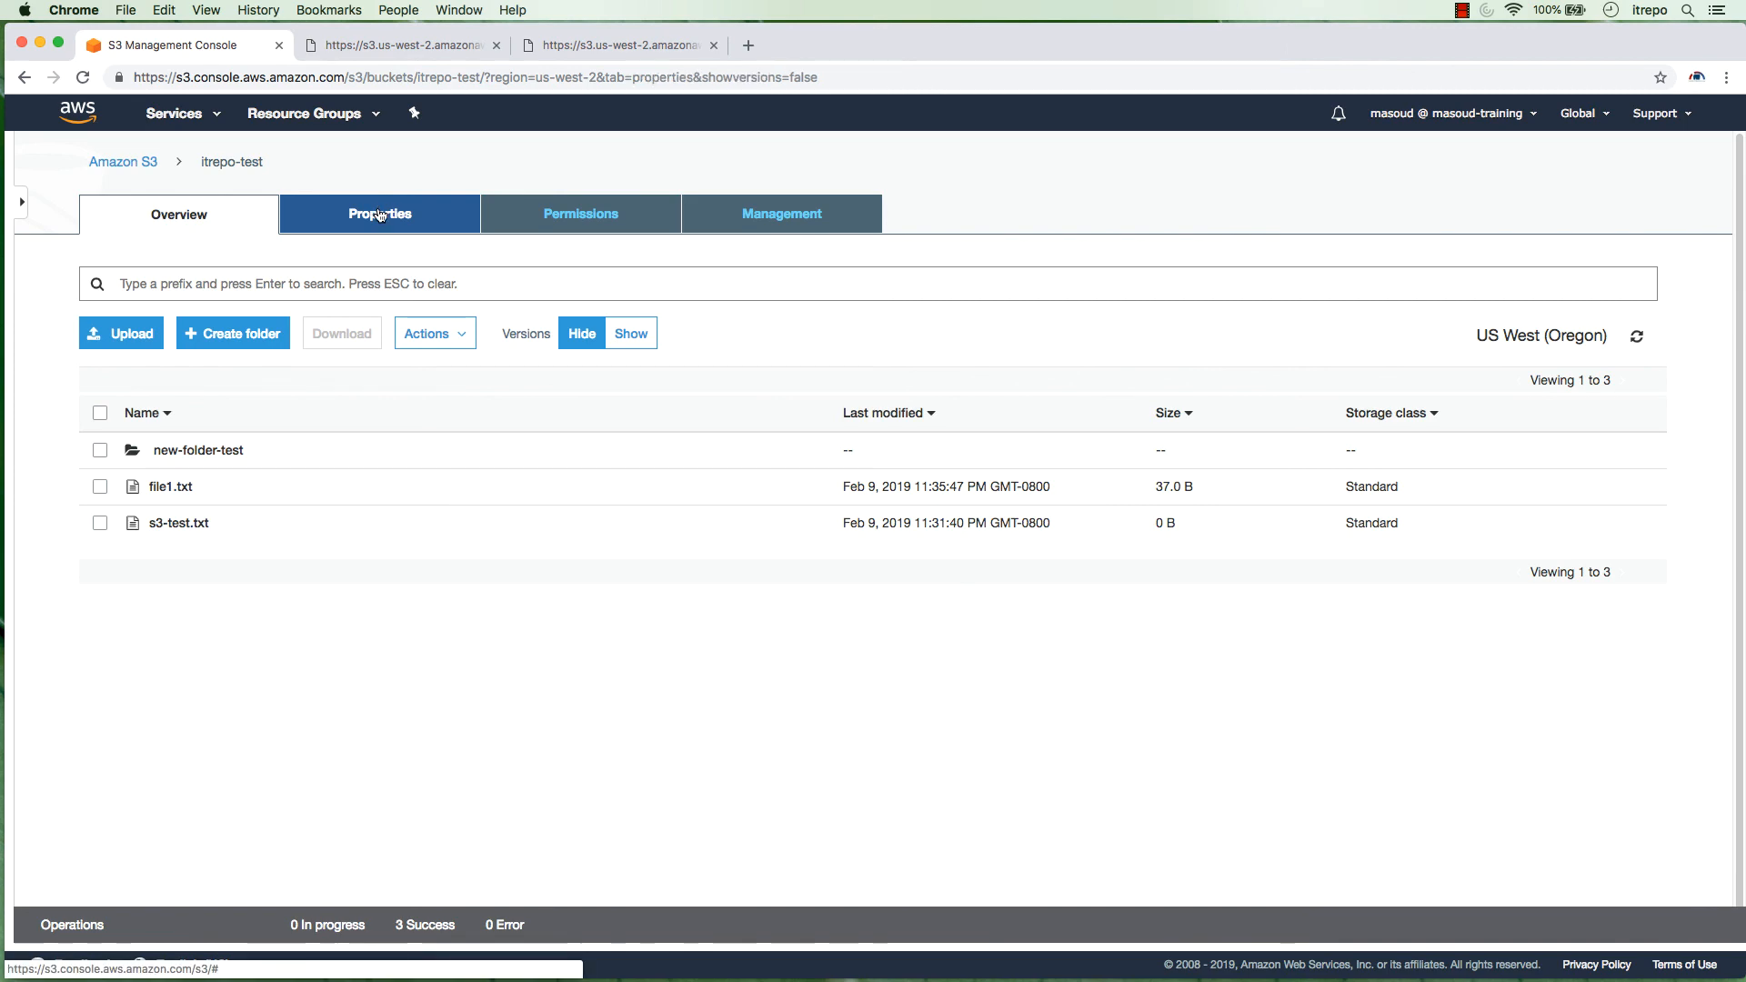